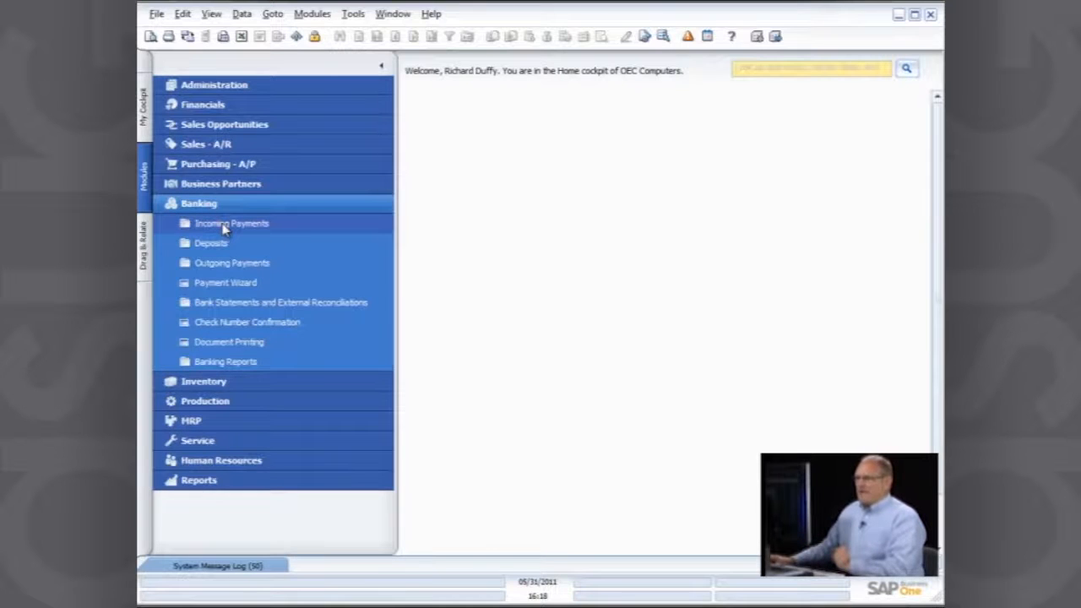
- Start a customer incoming payment for business partner C40000, Earthshaker Corporation
left_click(225, 225)
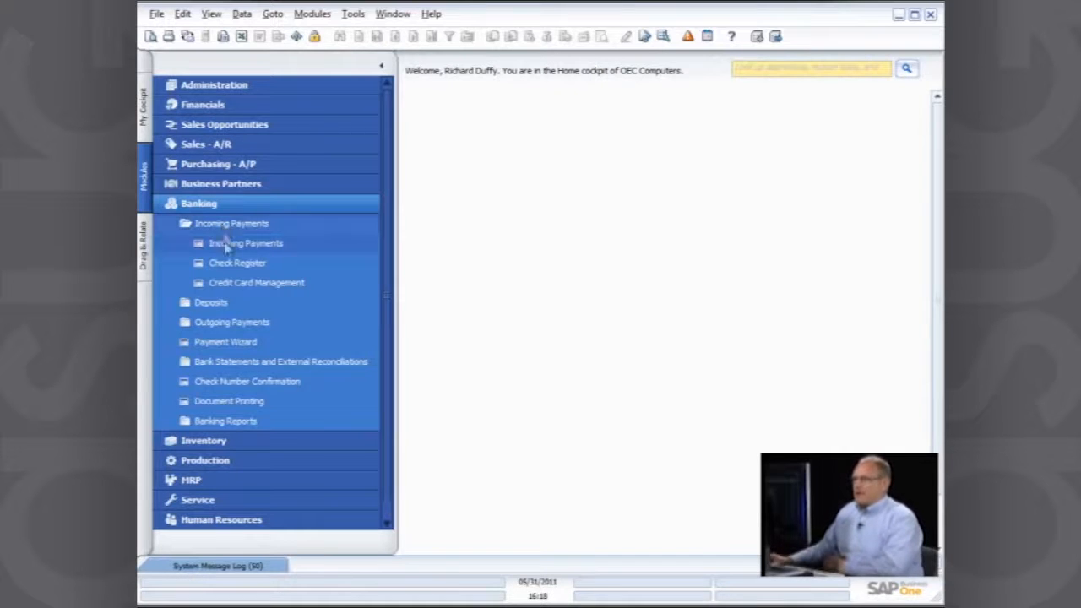
left_click(227, 248)
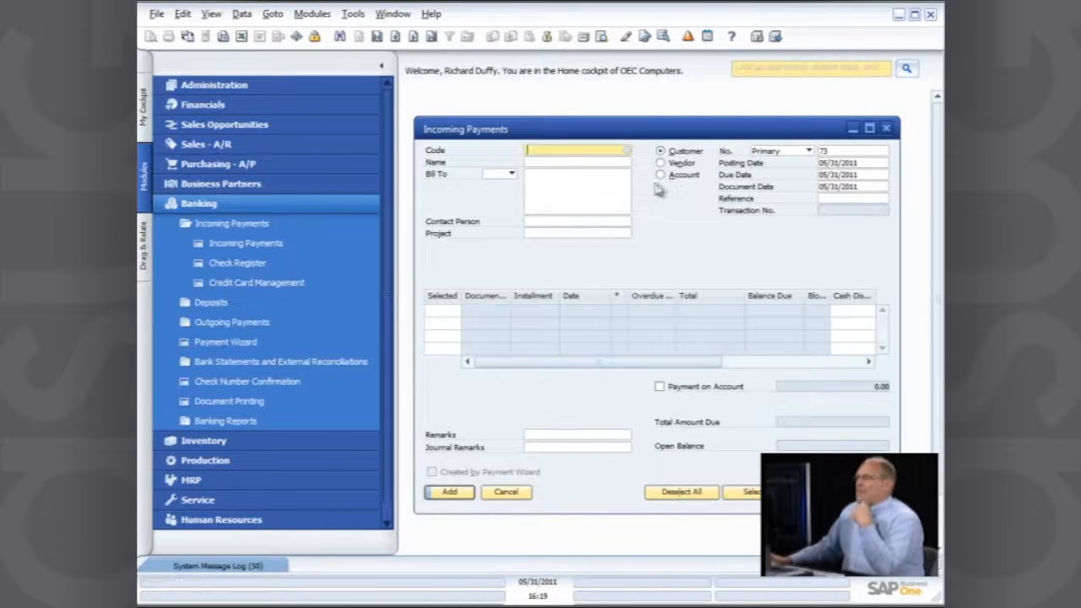
left_click(660, 176)
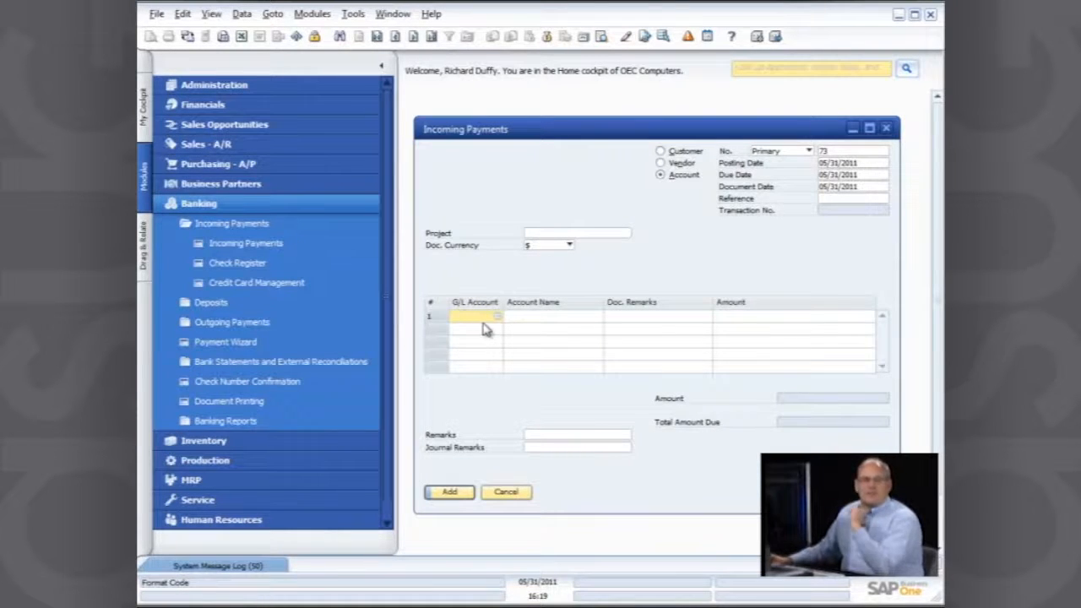
left_click(660, 152)
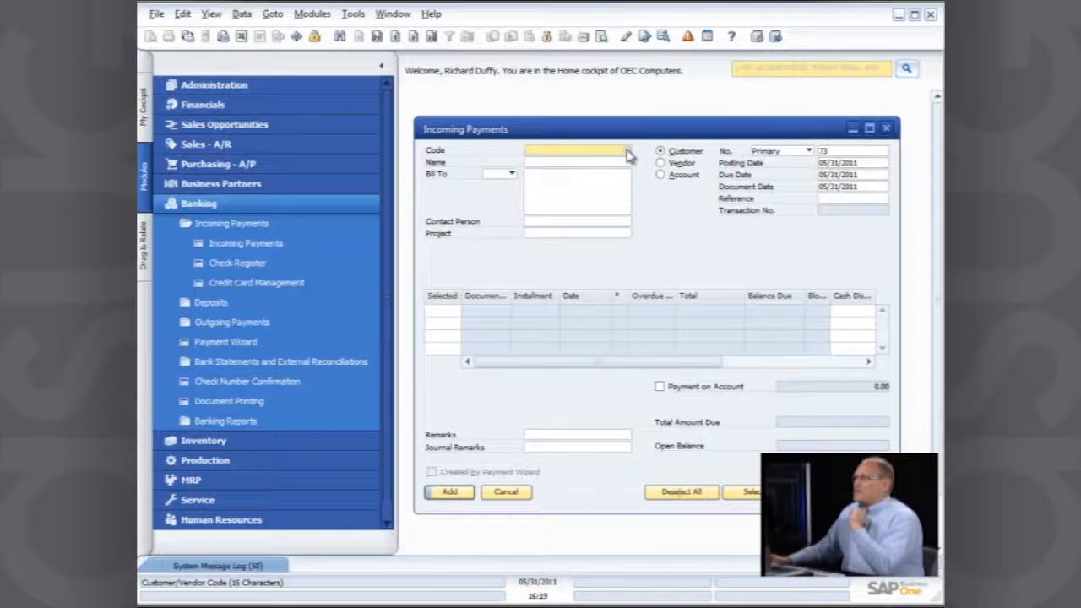
left_click(628, 153)
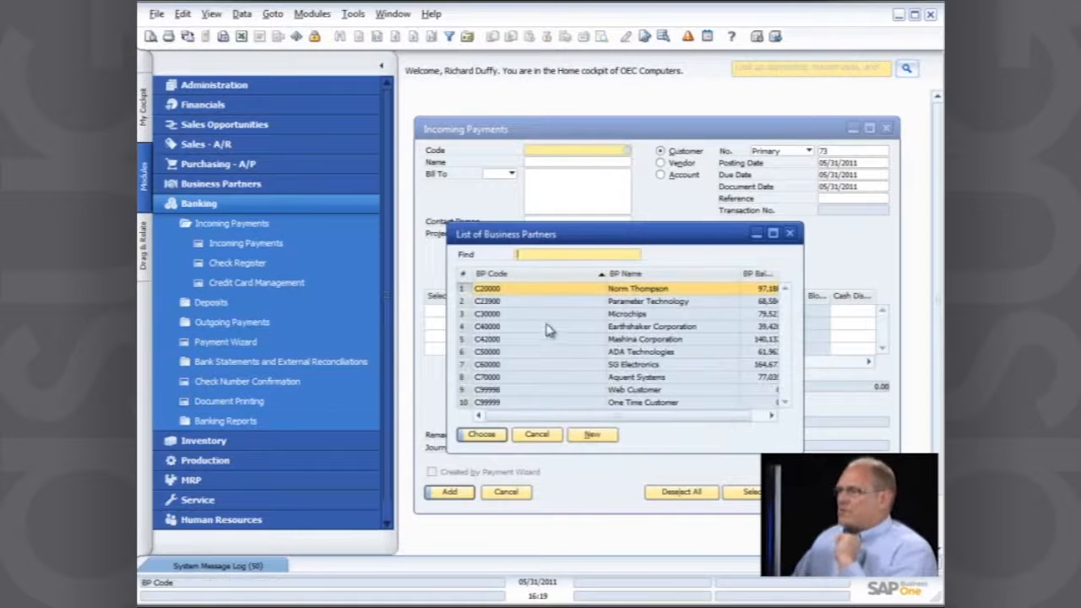
double_click(546, 330)
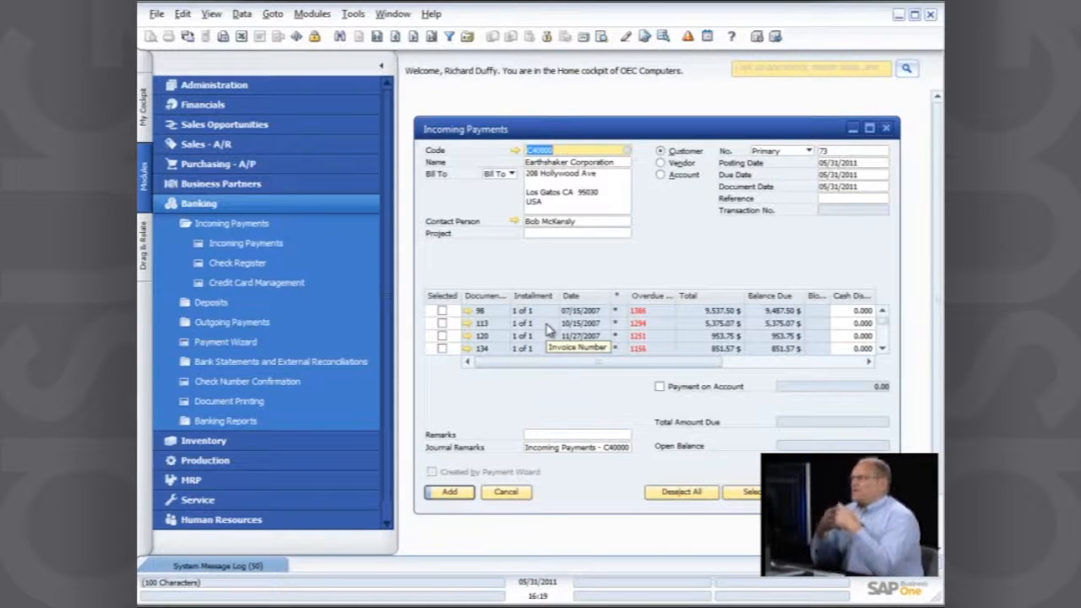
- Select invoices 98, 113, 120 and 134 for payment, and clear all four selections again
left_click(442, 311)
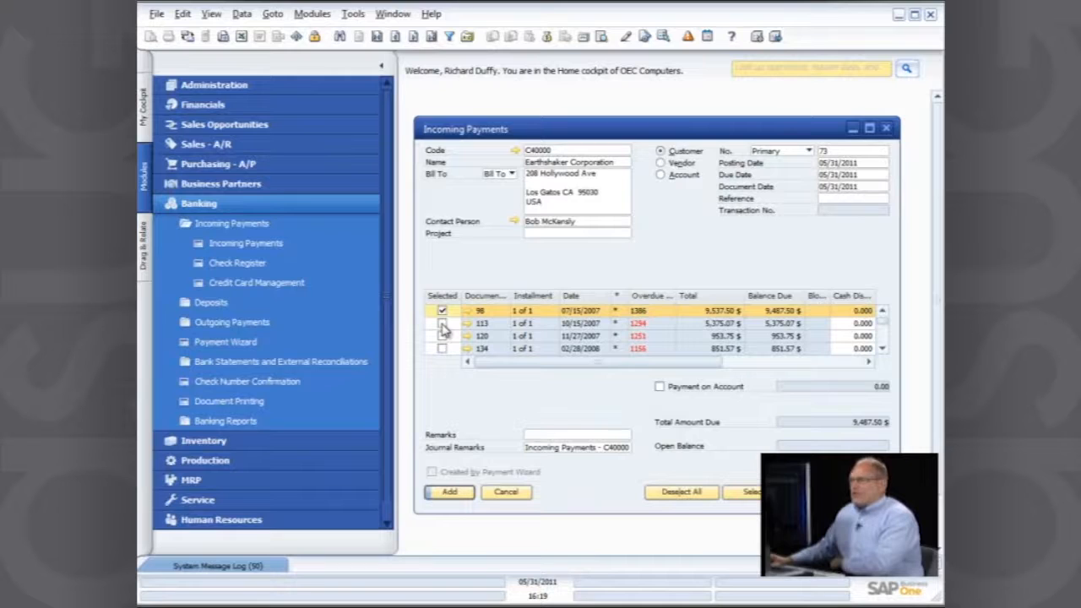
left_click(443, 325)
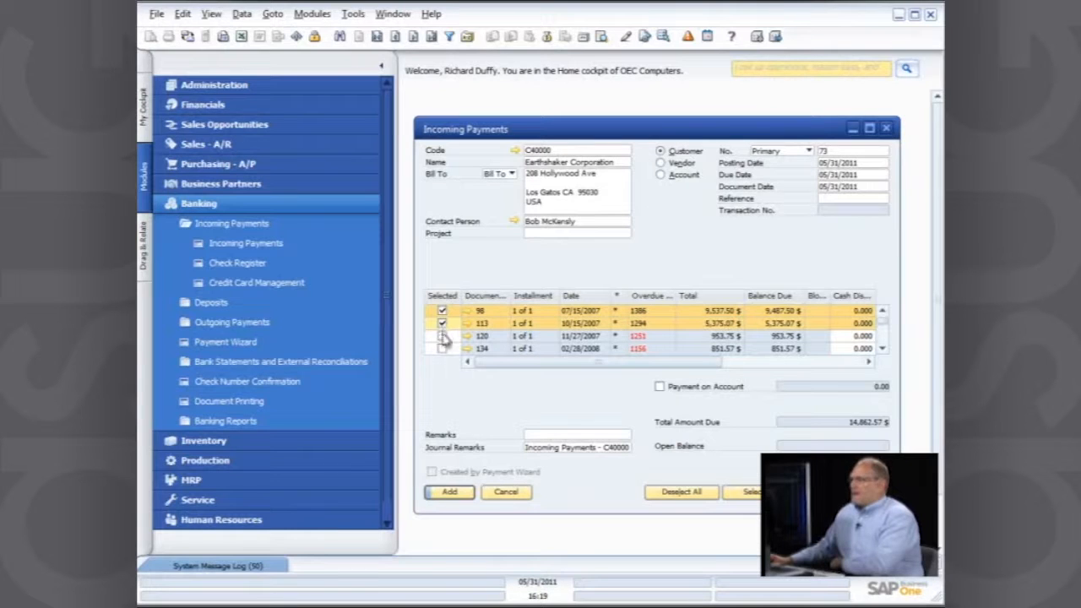
left_click(441, 336)
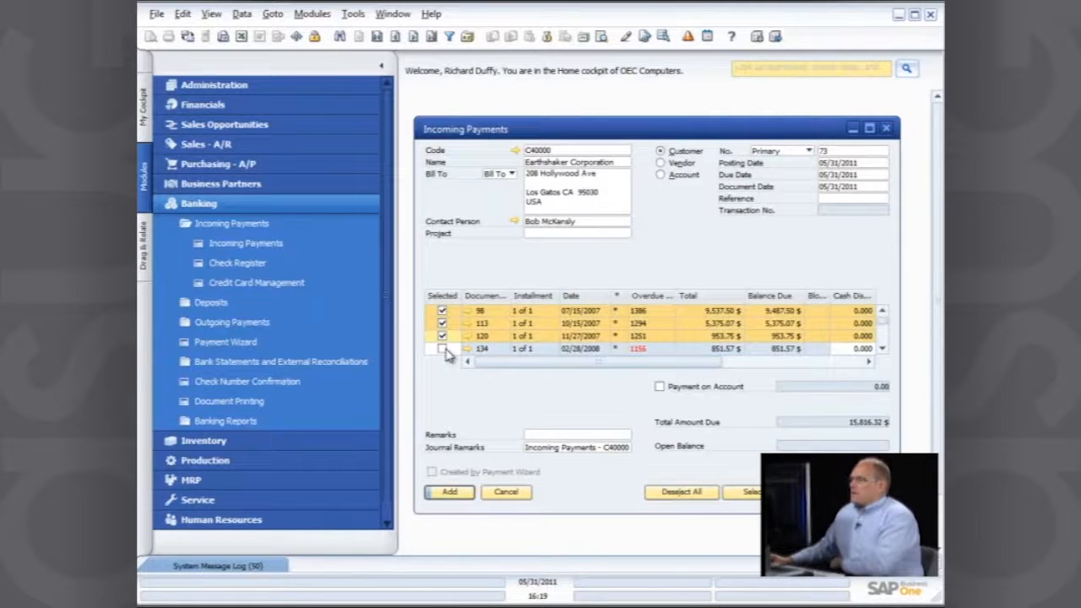
left_click(442, 348)
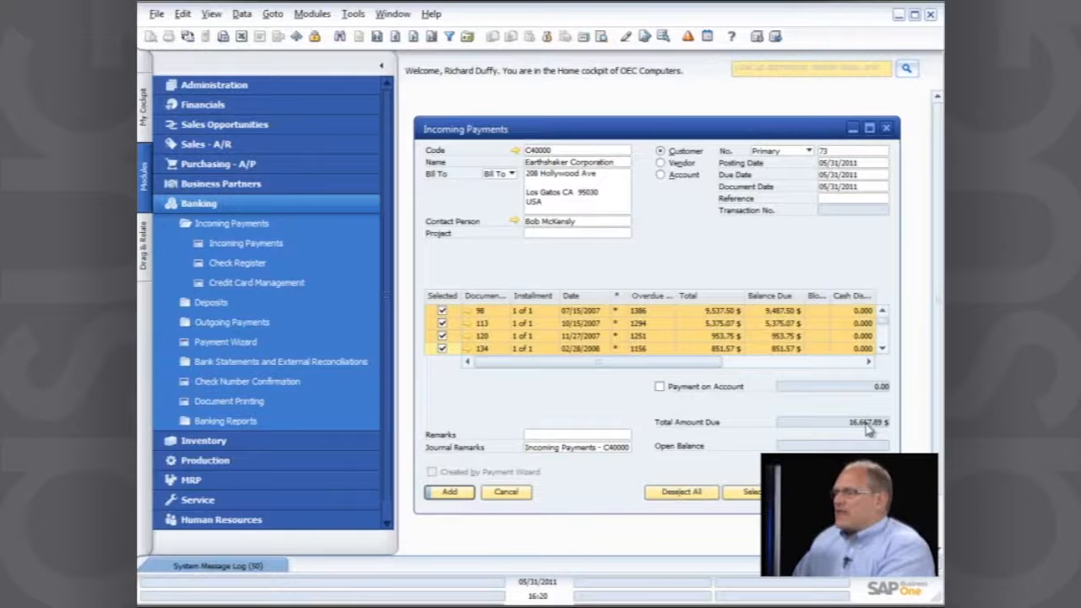
left_click(442, 311)
left_click(441, 324)
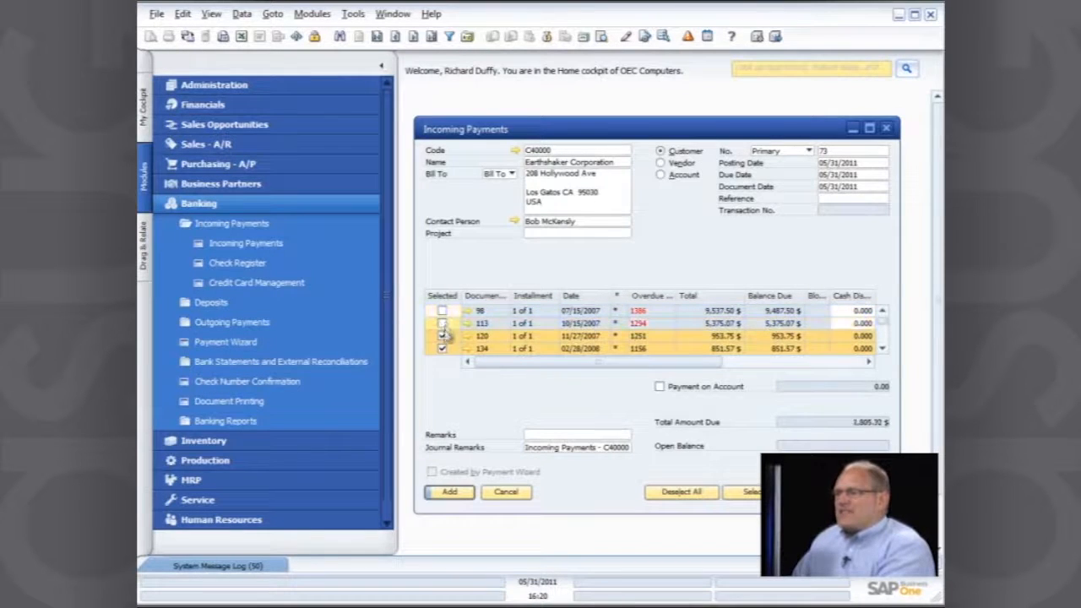
left_click(441, 336)
left_click(441, 348)
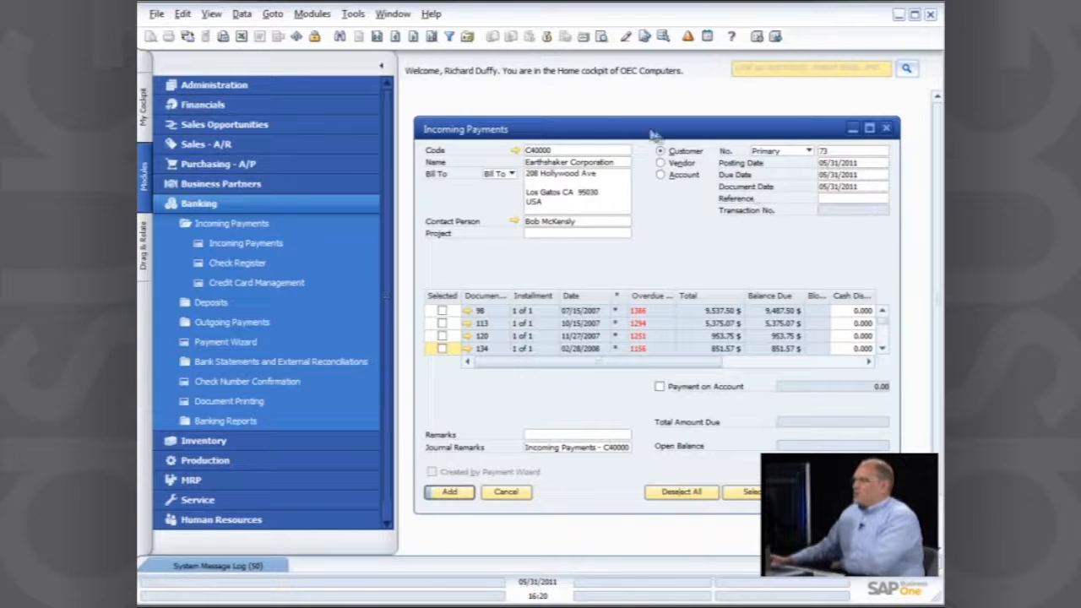
- Open the payment means and go through the cash, credit card and bank transfer details to the check details
left_click(546, 40)
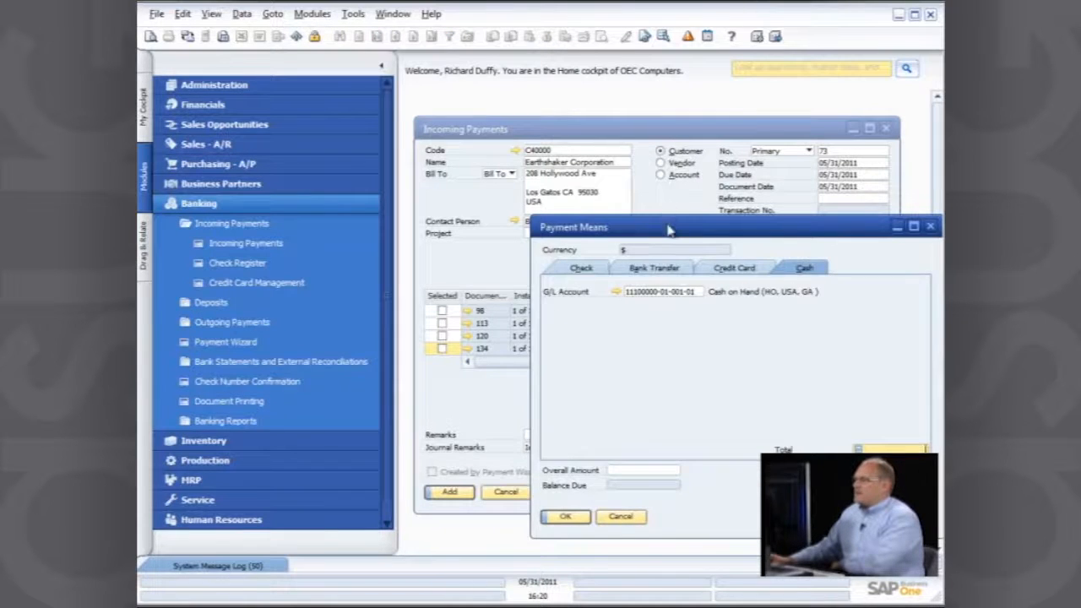
left_click_drag(667, 229, 580, 197)
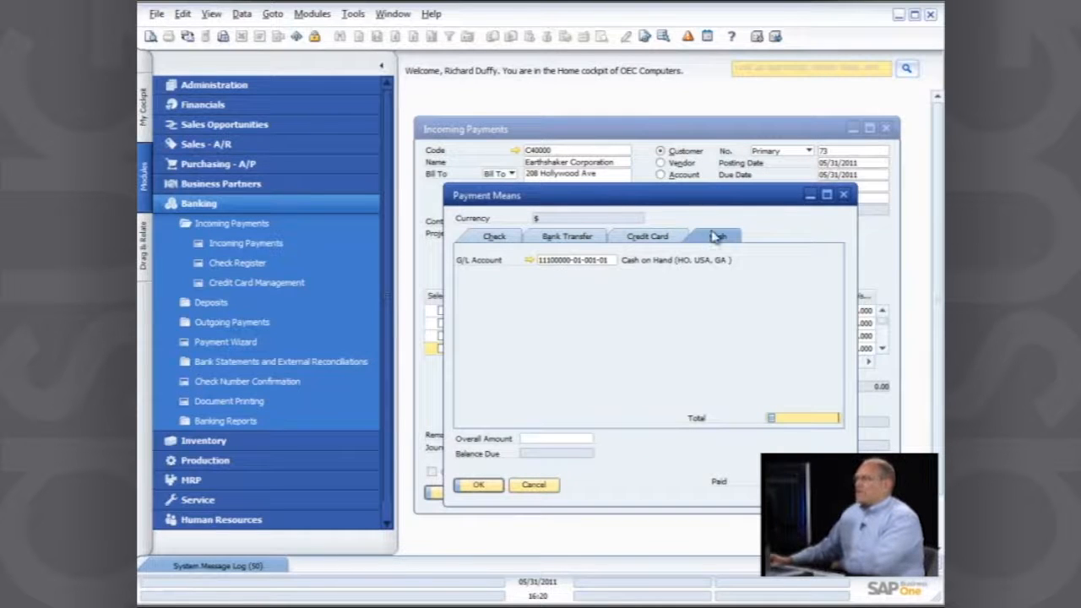
left_click(657, 238)
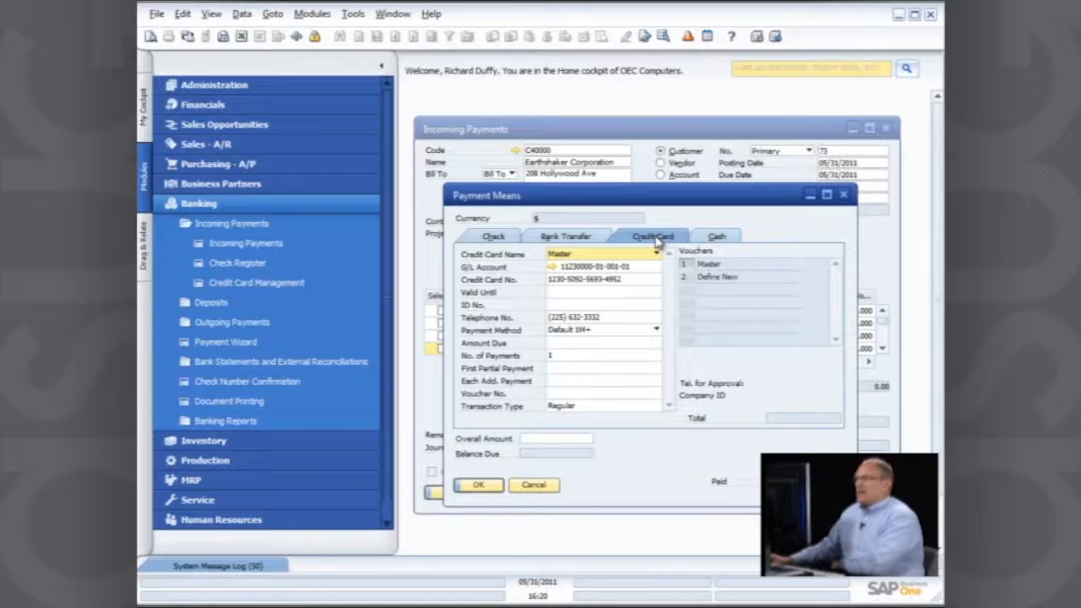
left_click(567, 241)
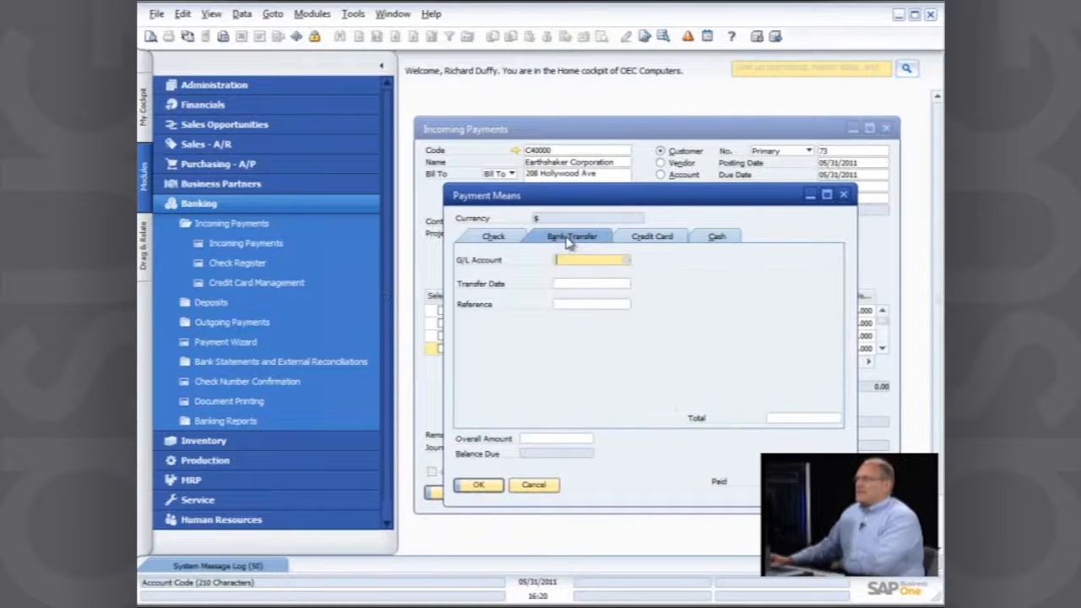
left_click(507, 238)
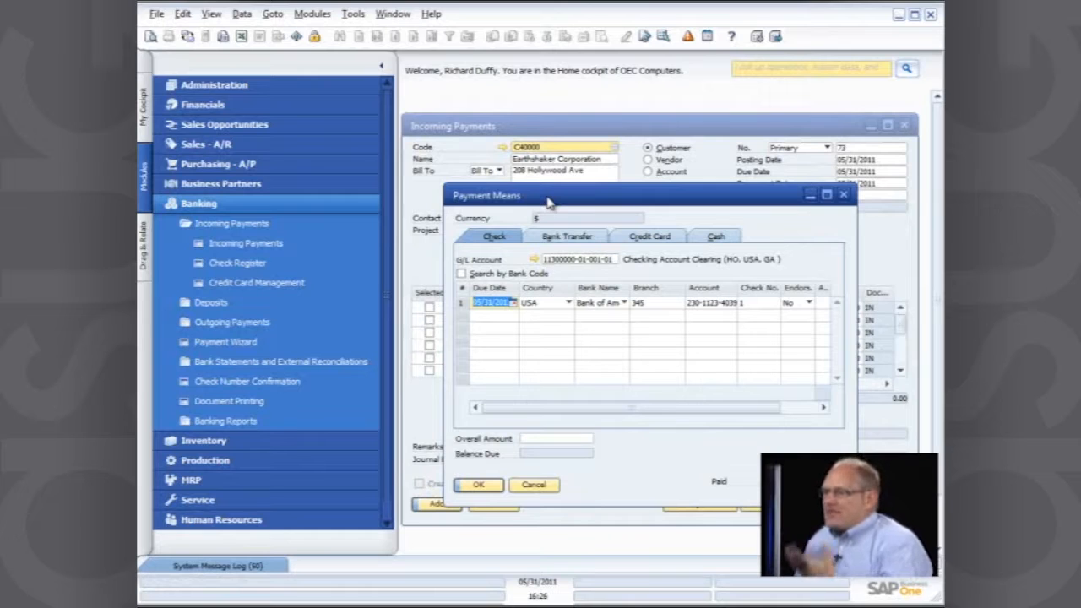
- Enter an amount of 20000 for the first check and confirm the payment means
left_click(812, 409)
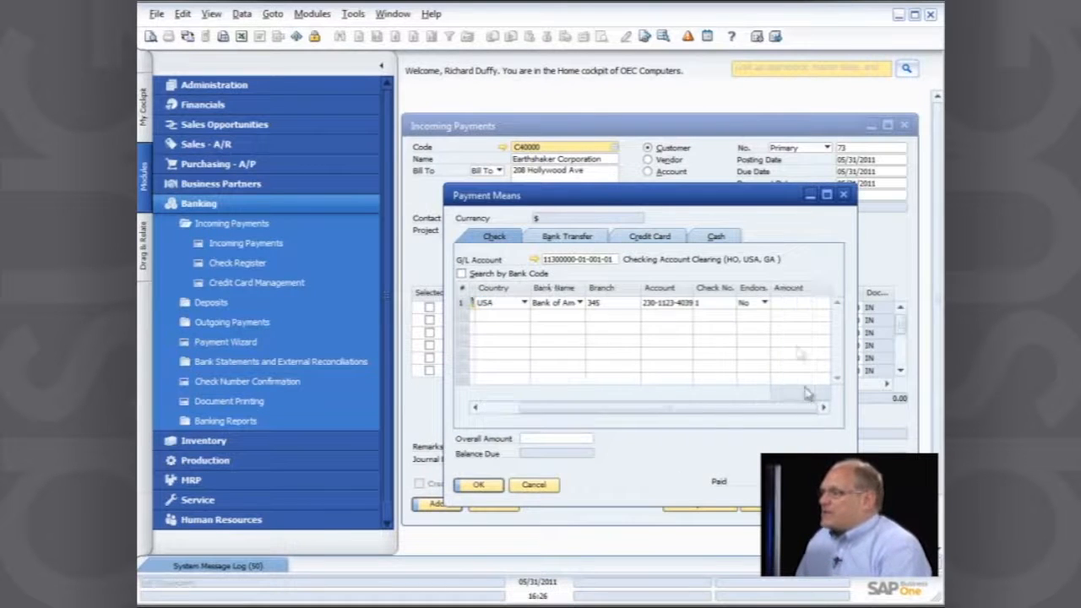
left_click(795, 303)
type("20000")
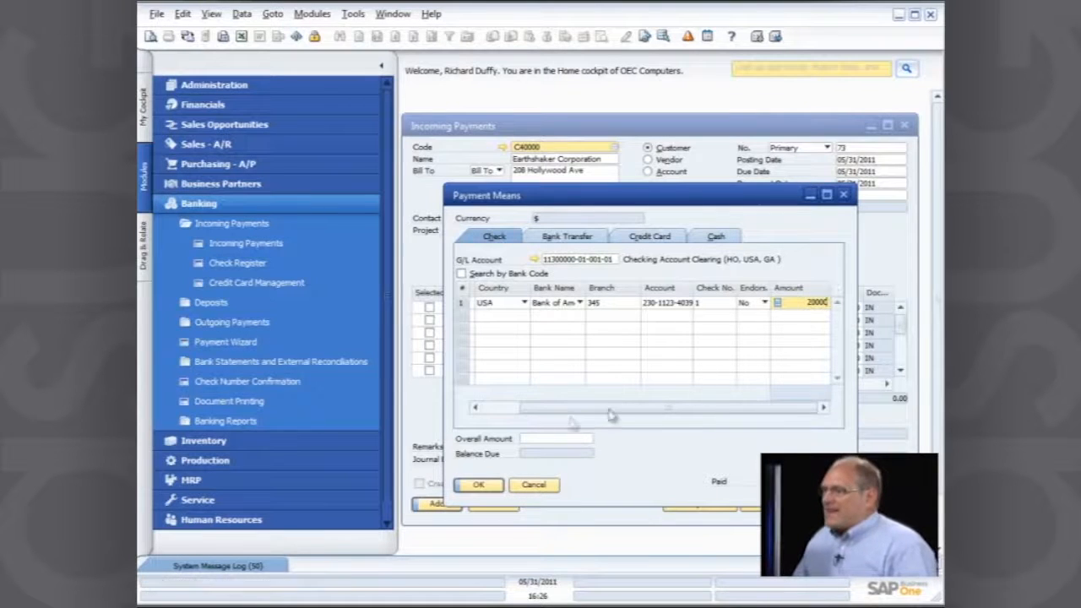
left_click_drag(568, 407, 515, 408)
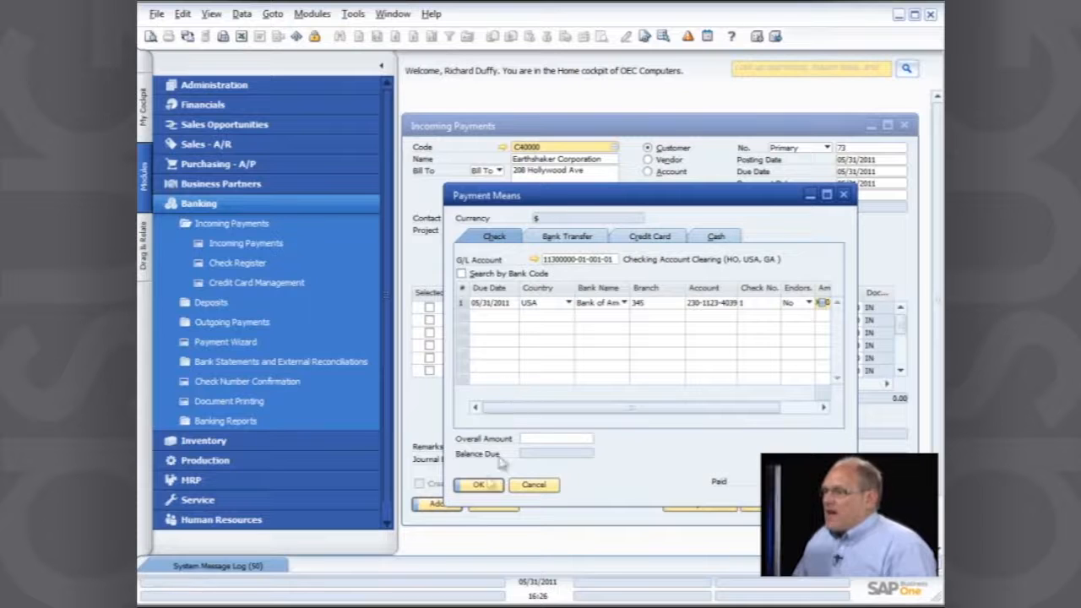
key("Tab")
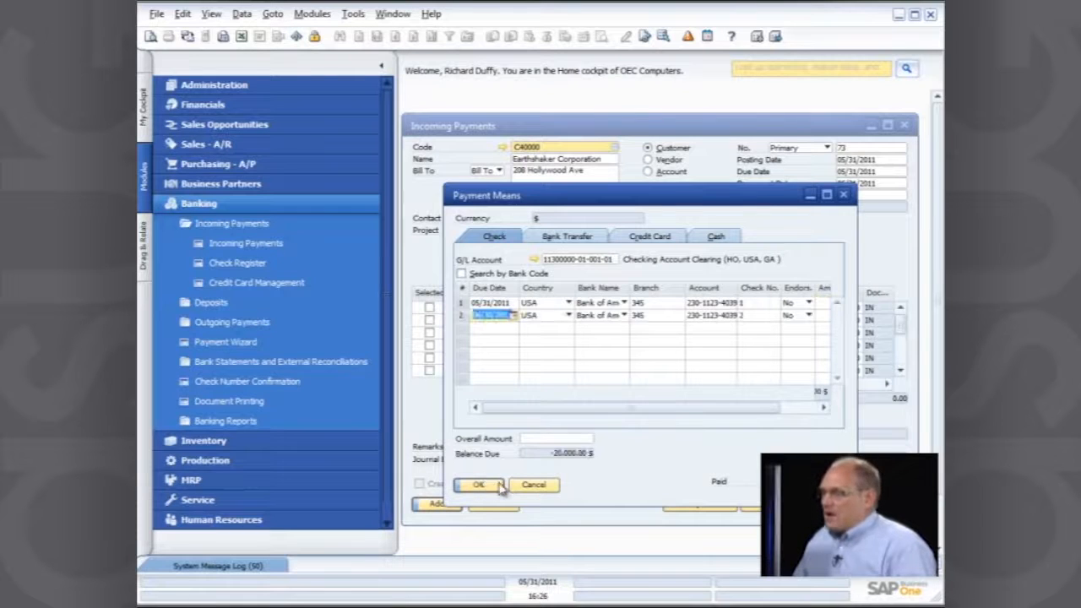
left_click(481, 488)
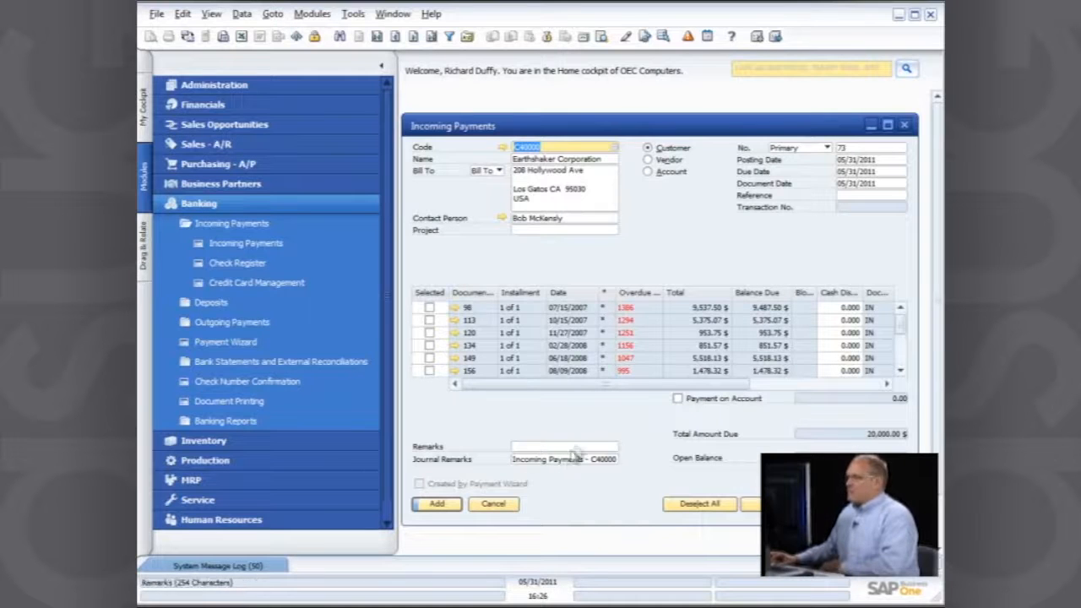
- Hide the main menu, and enlarge and reposition the Incoming Payments window to show more invoice rows and columns
left_click(380, 66)
left_click_drag(501, 126, 355, 102)
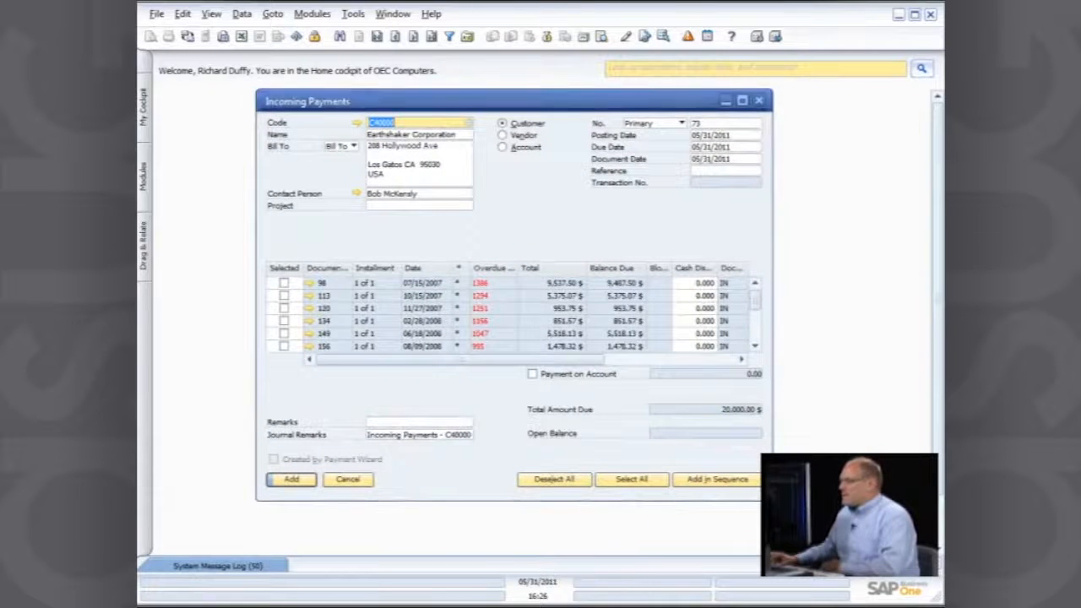
left_click_drag(771, 499, 937, 530)
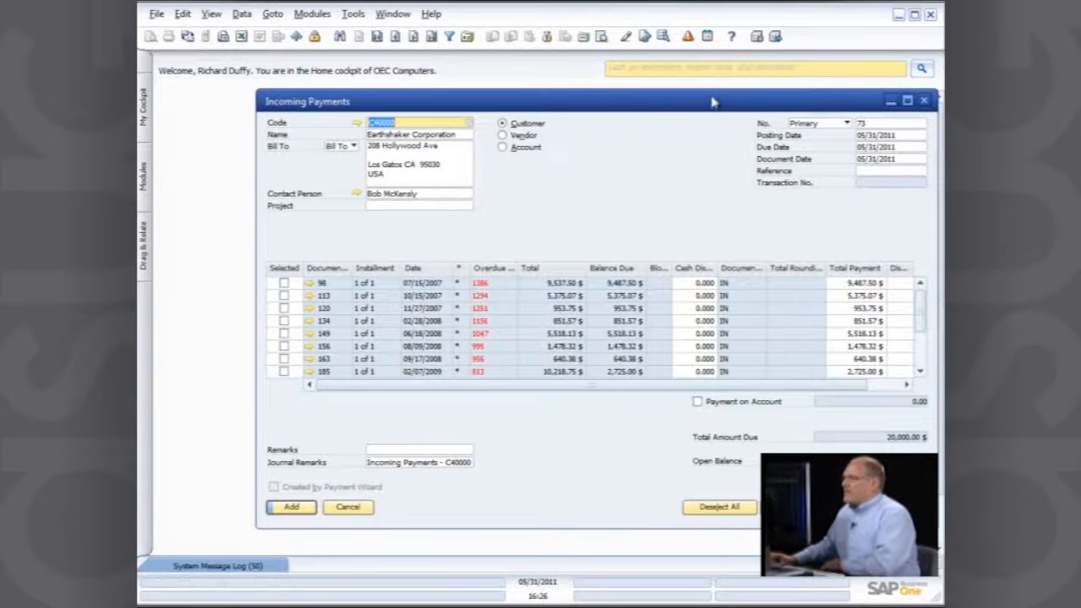
left_click_drag(715, 102, 692, 103)
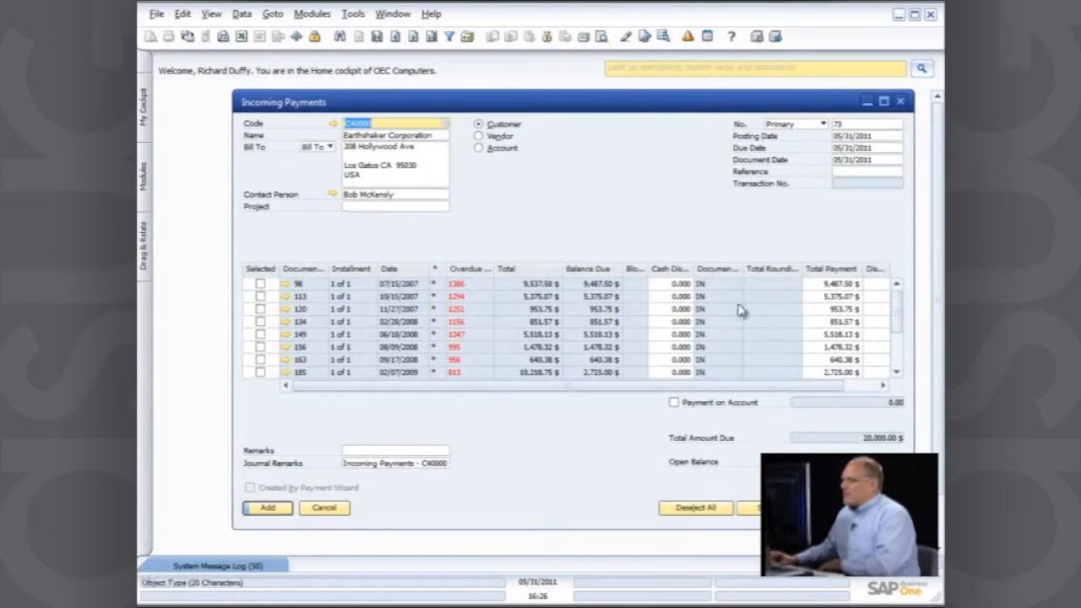
- Mark the first four open invoices, 98 through 134, for payment and unmark them again
left_click(260, 285)
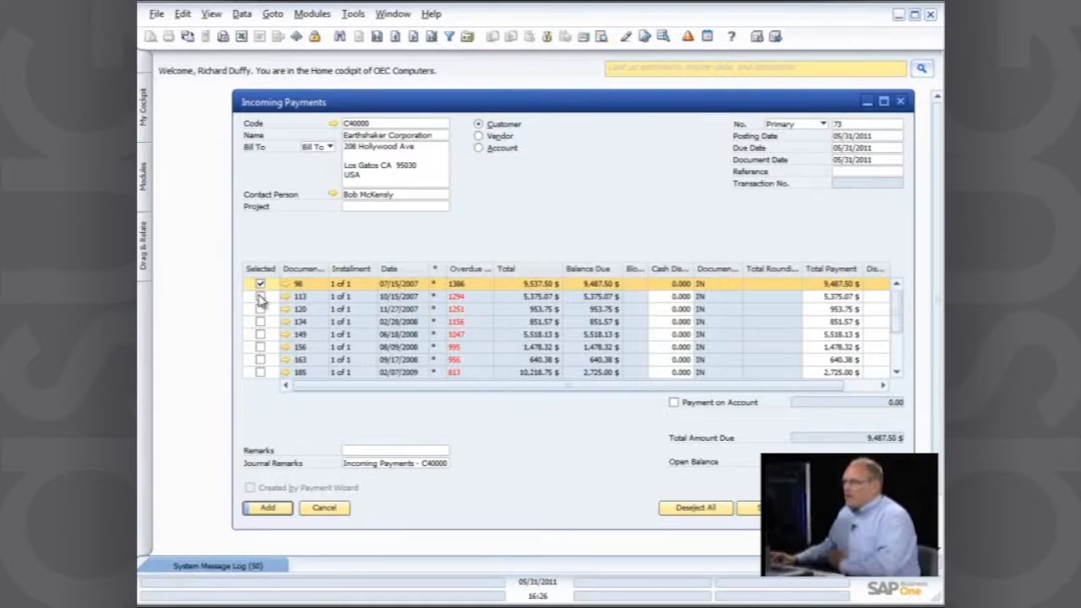
left_click(261, 296)
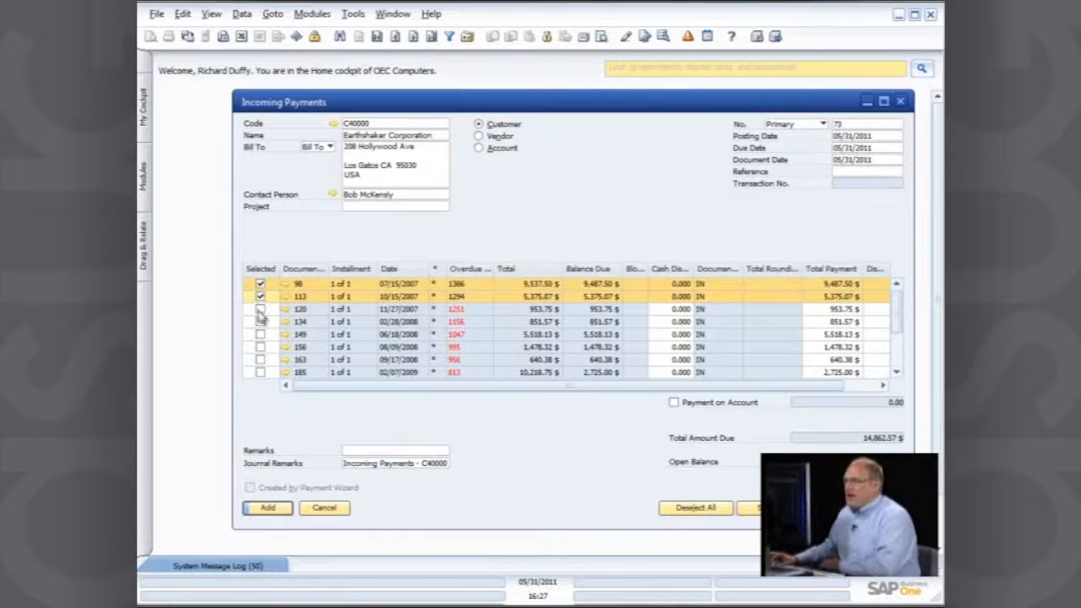
left_click(260, 310)
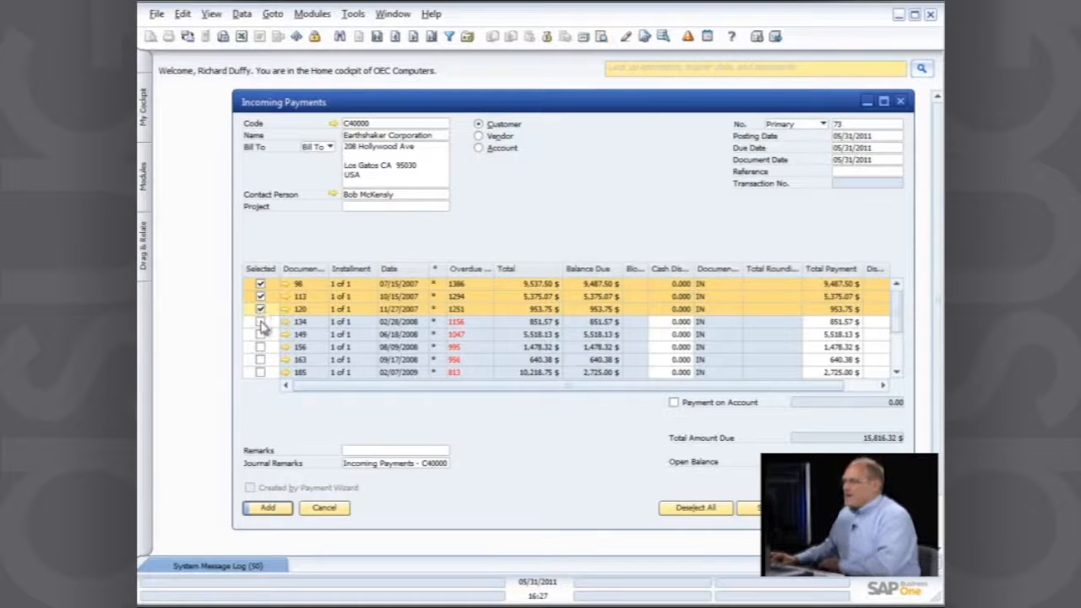
left_click(261, 322)
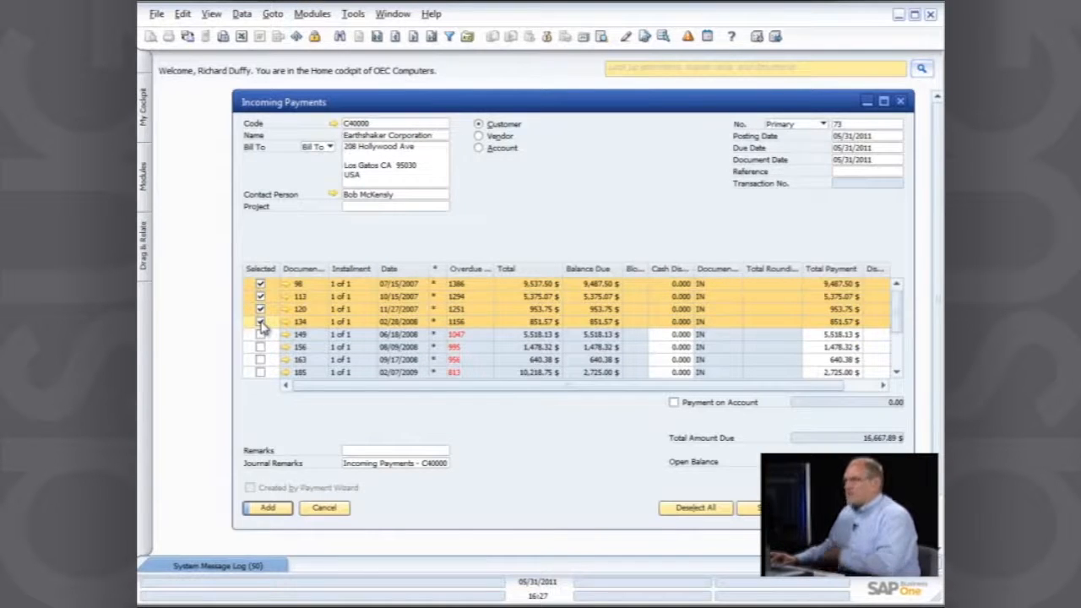
left_click(261, 322)
left_click(260, 310)
left_click(260, 297)
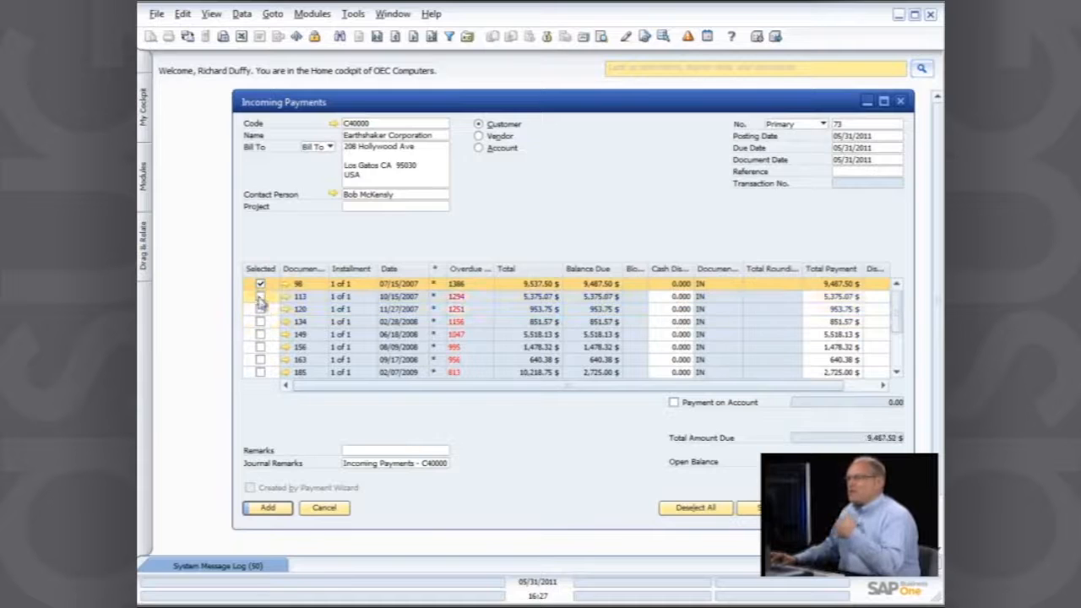
left_click(260, 284)
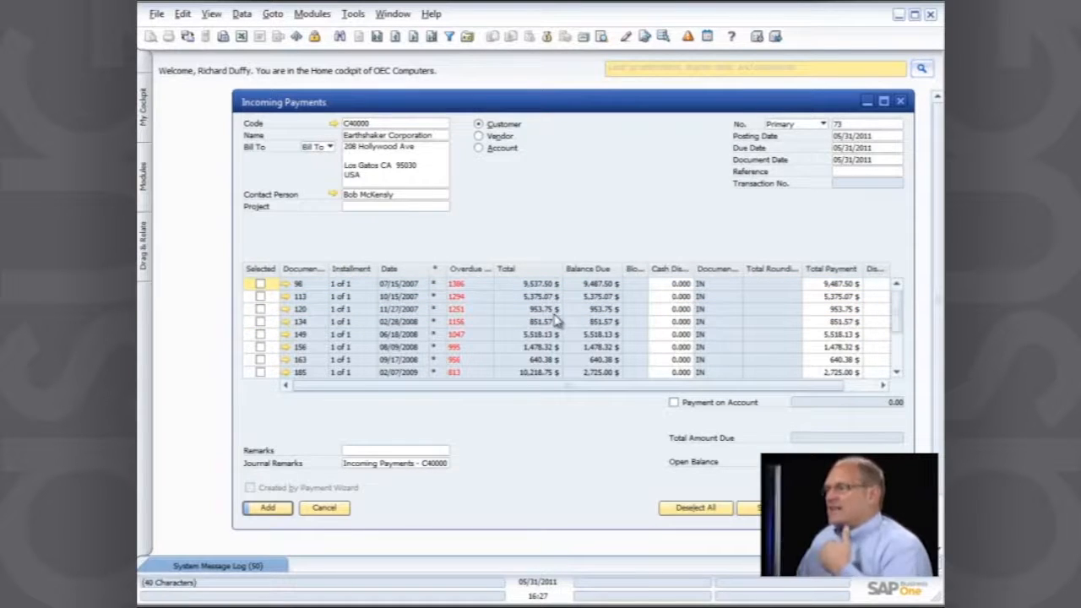
- Reopen the payment means, check the amount entered for the first check, and confirm the window
left_click(834, 285)
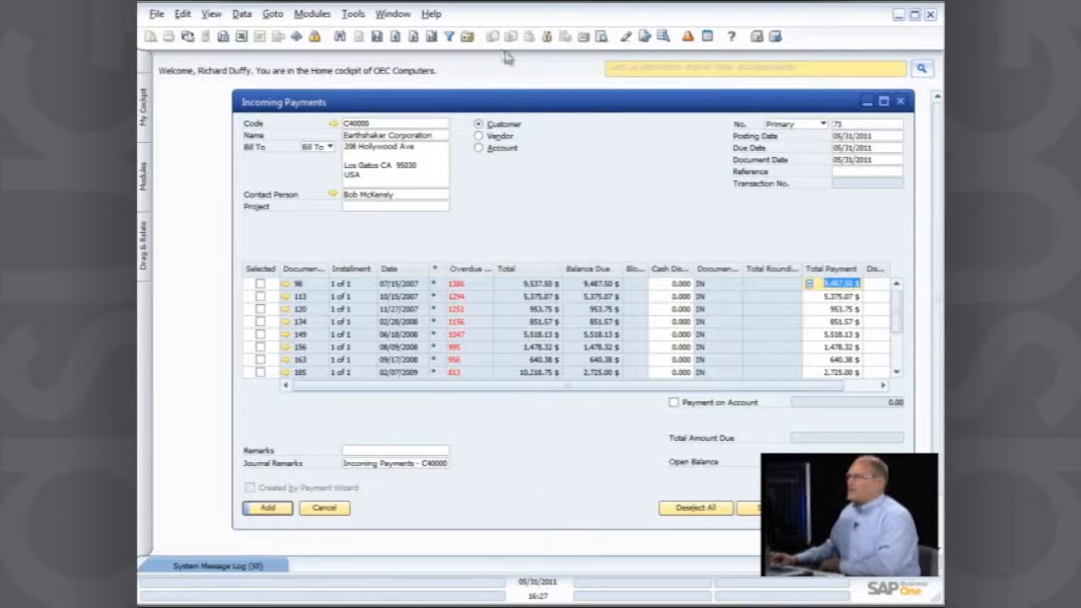
left_click(546, 38)
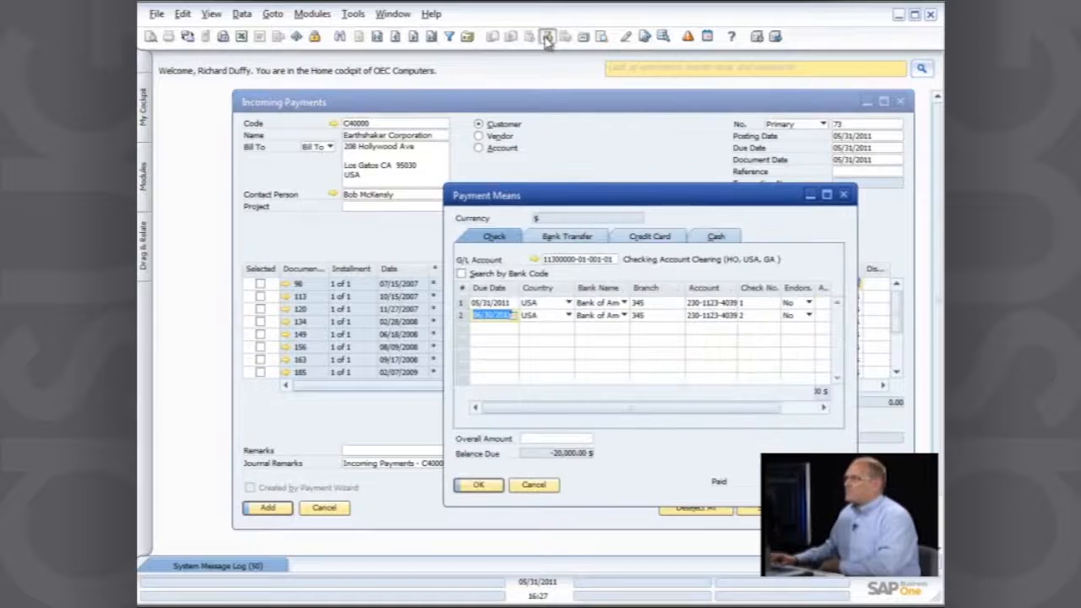
left_click(802, 406)
left_click(479, 485)
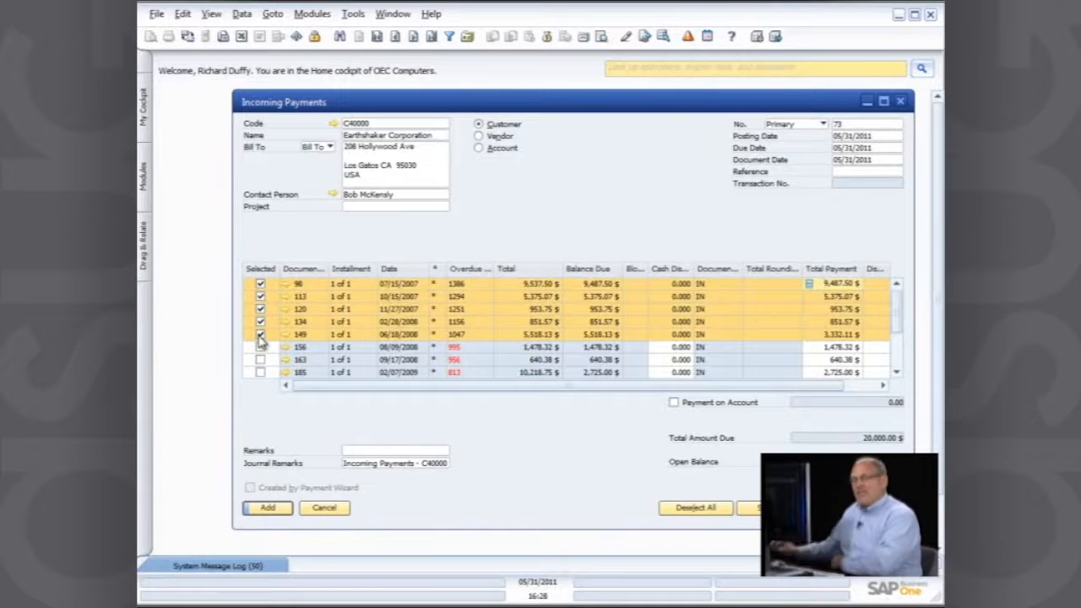
- Unmark the five invoices selected for payment, 98 through 149, and turn Payment on Account on and off again
left_click(260, 283)
left_click(260, 297)
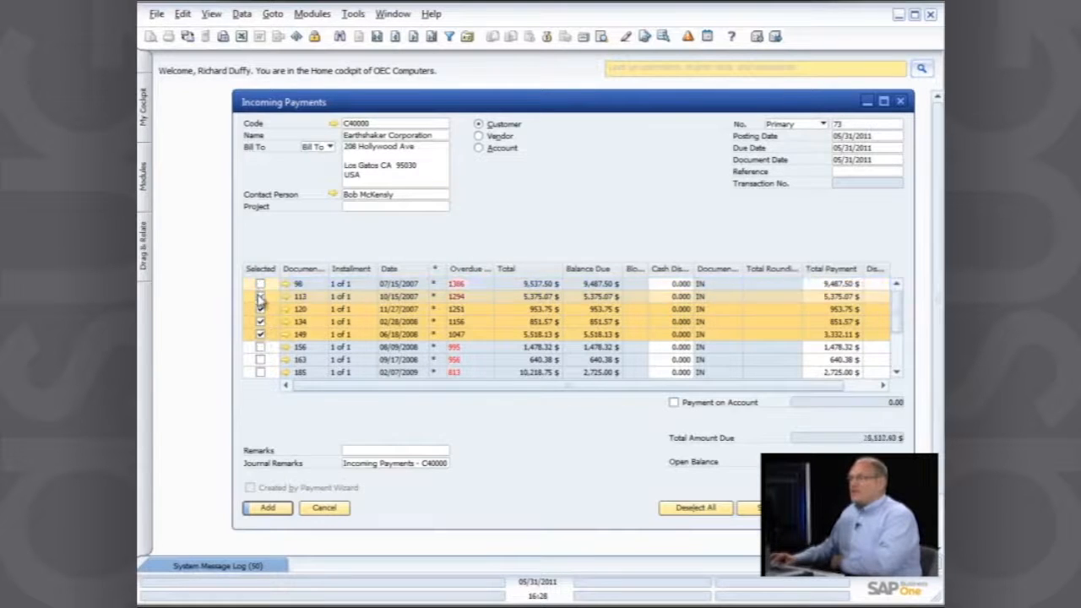
left_click(260, 309)
left_click(260, 322)
left_click(260, 335)
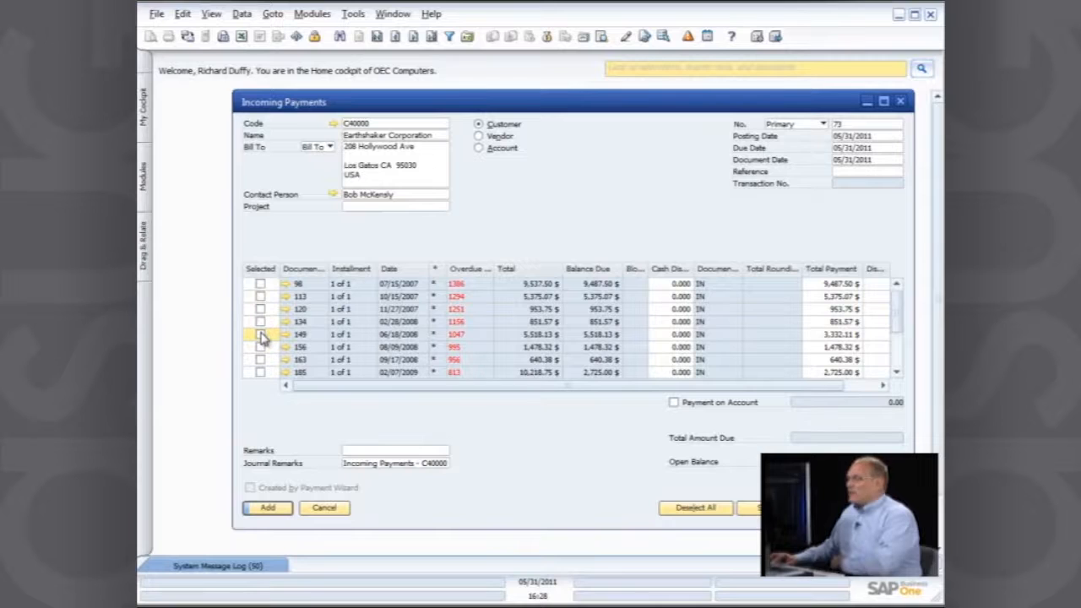
left_click(674, 402)
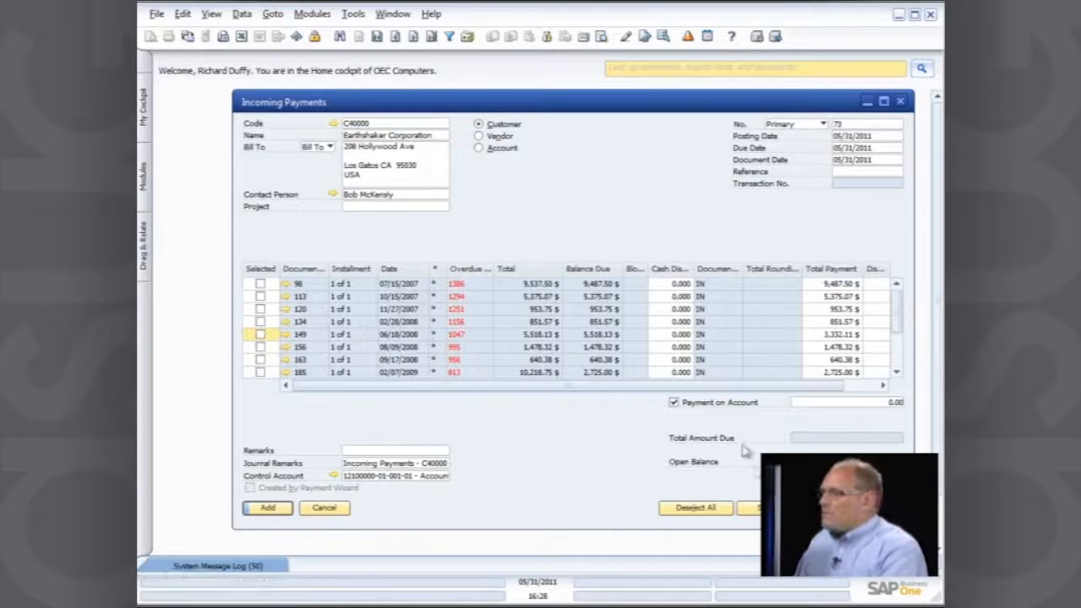
left_click(673, 401)
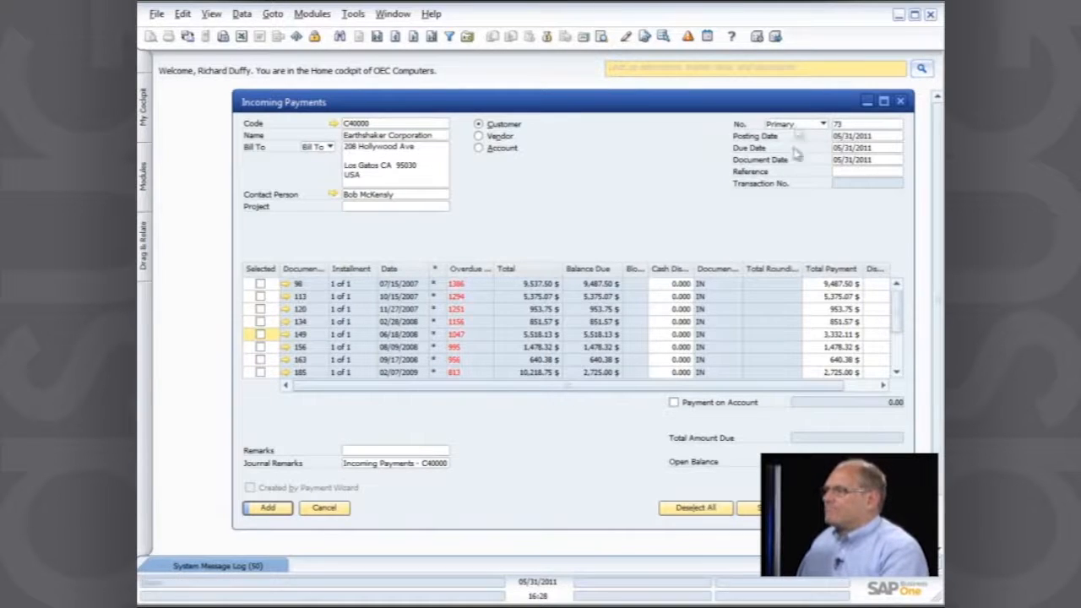
- Reopen and confirm the payment means so the check is allocated to the oldest invoices, and add the incoming payment
left_click(533, 36)
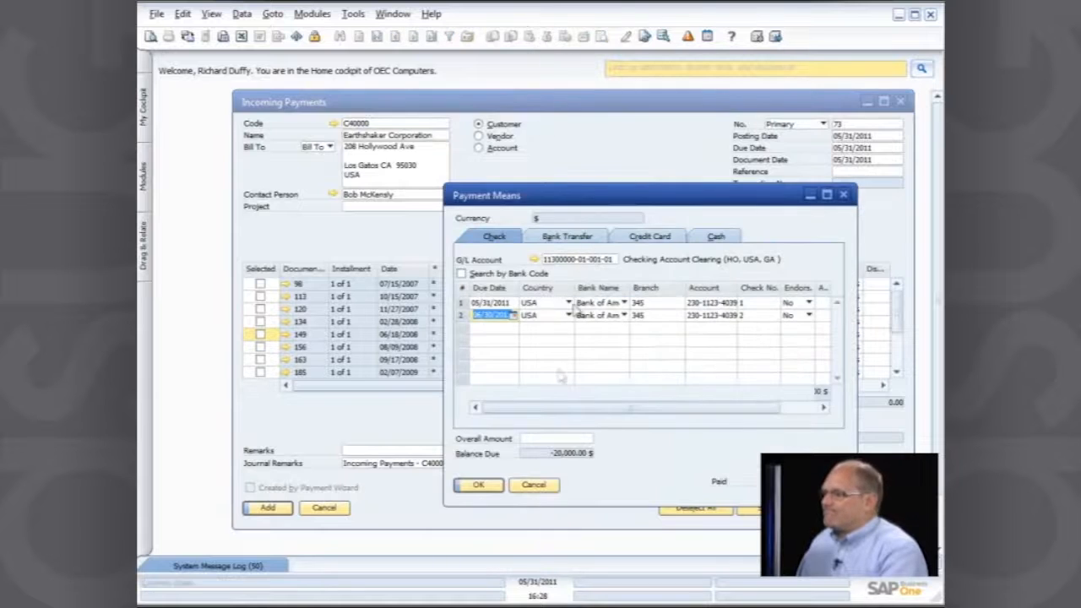
left_click(494, 487)
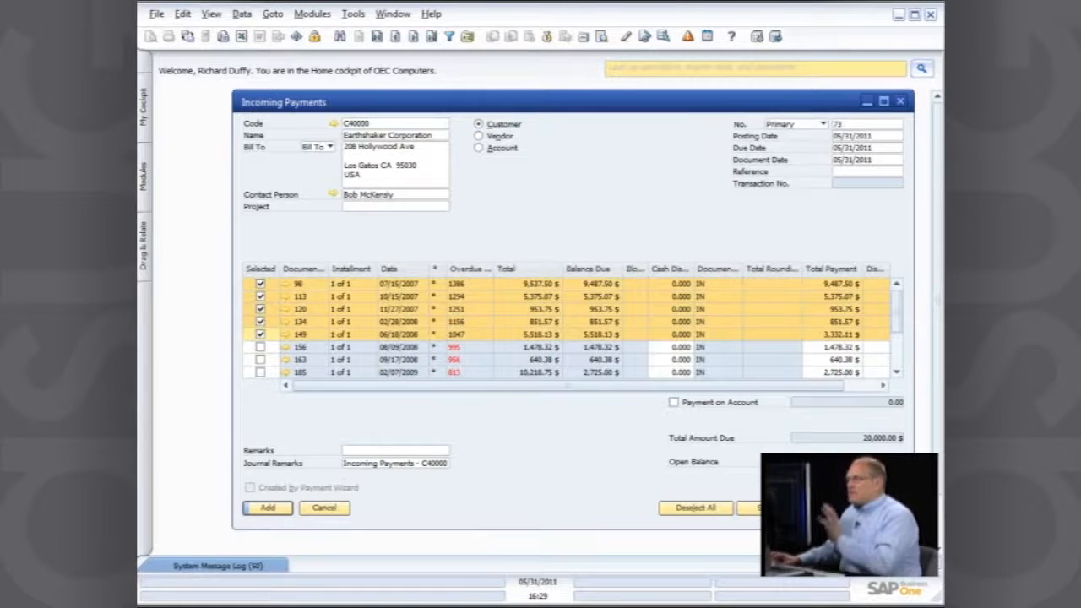
left_click(269, 509)
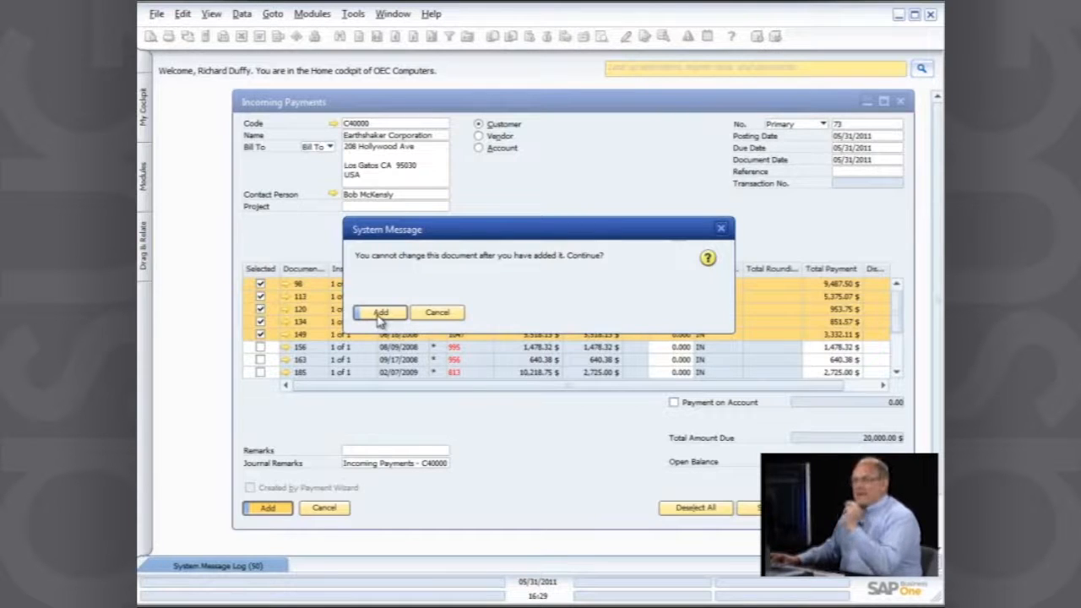
left_click(379, 314)
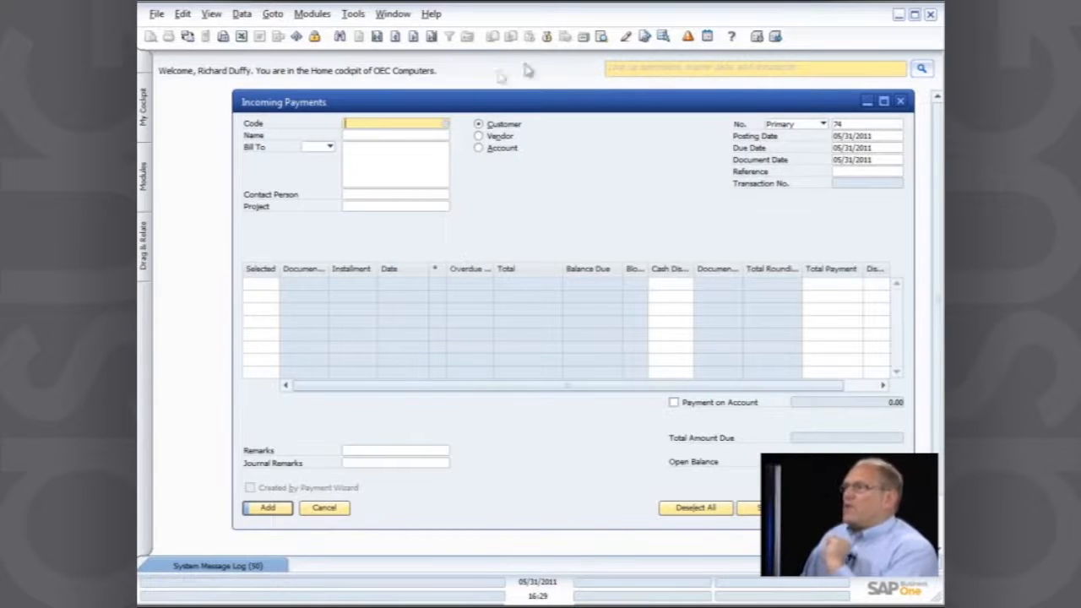
- Choose Earthshaker Corporation as the customer for a new incoming payment
left_click(445, 125)
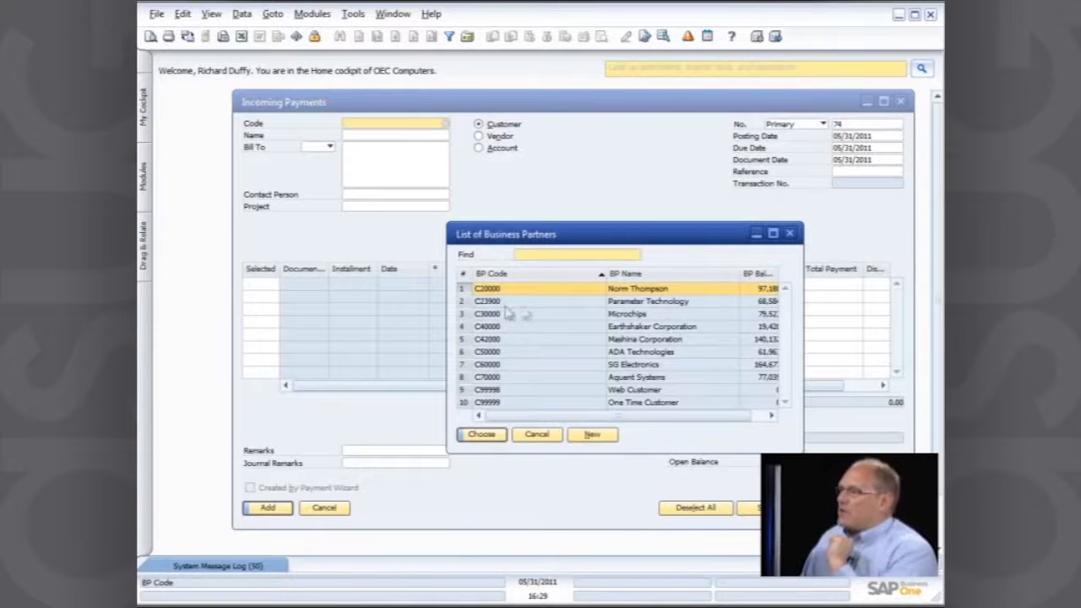
left_click(516, 329)
double_click(516, 329)
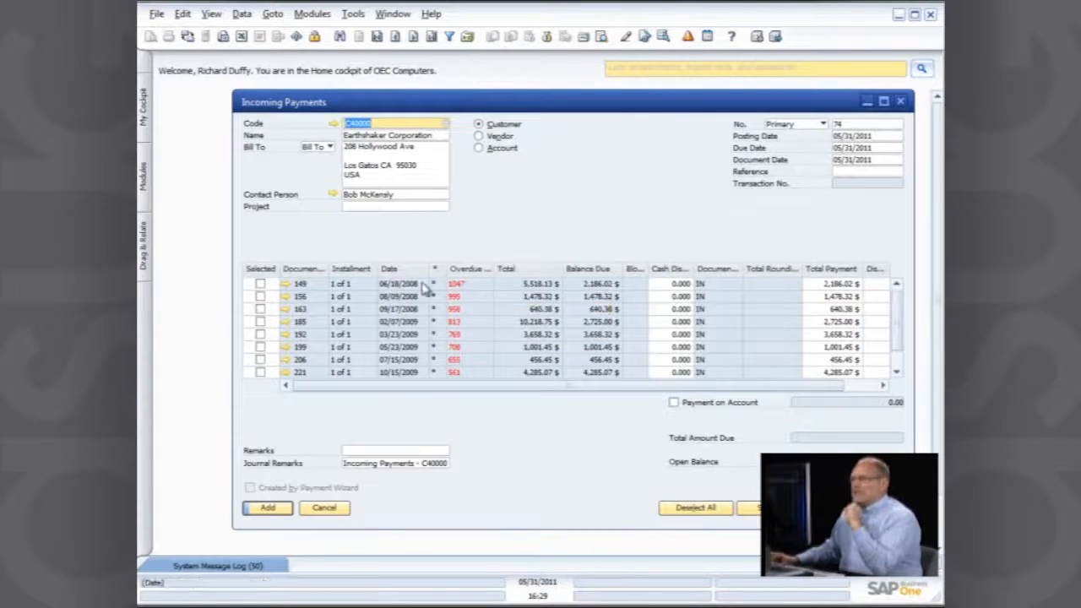
- Enter a cash total of 5000 and a first check amount of 5000 as payment means, and confirm them
left_click(547, 37)
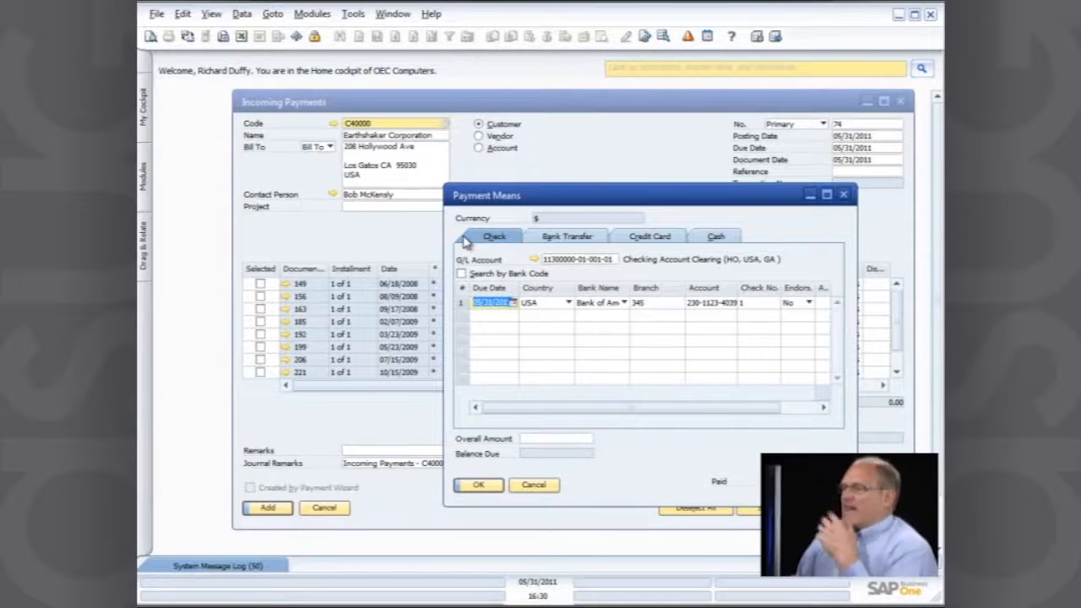
left_click(715, 238)
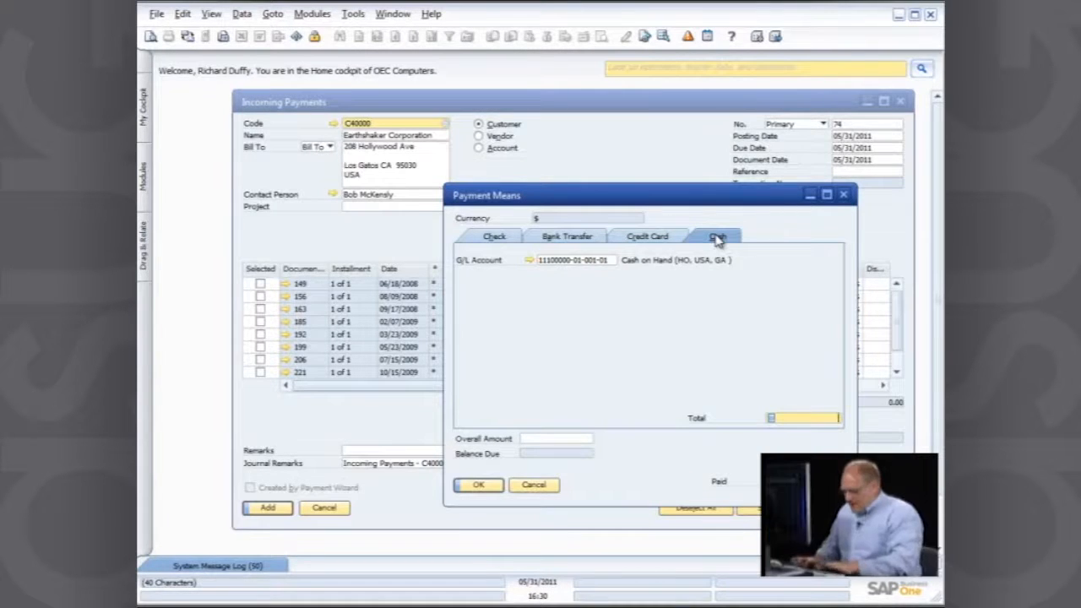
left_click(716, 239)
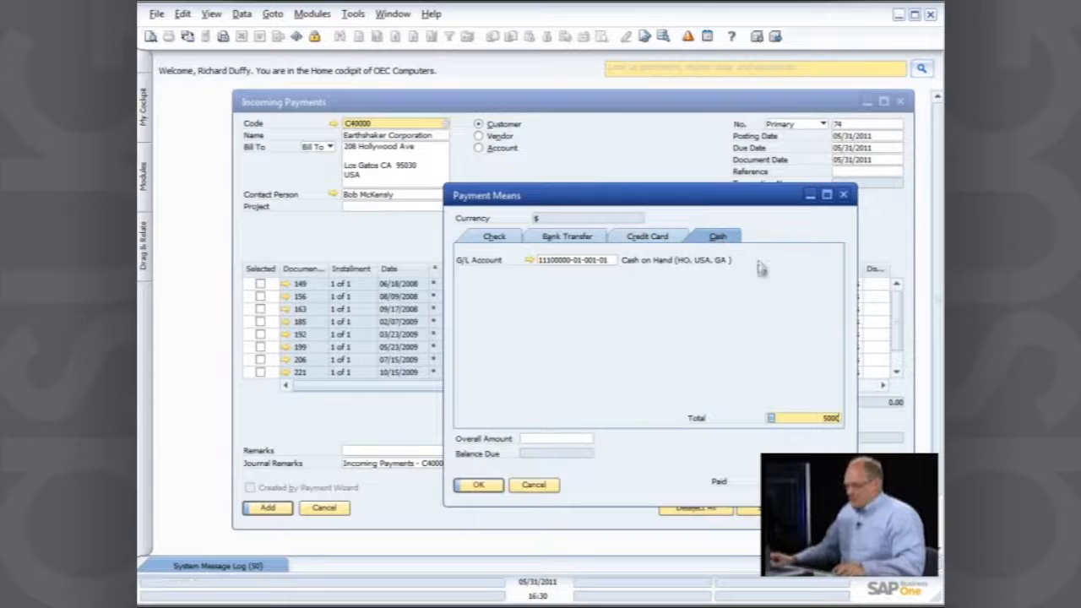
left_click(496, 238)
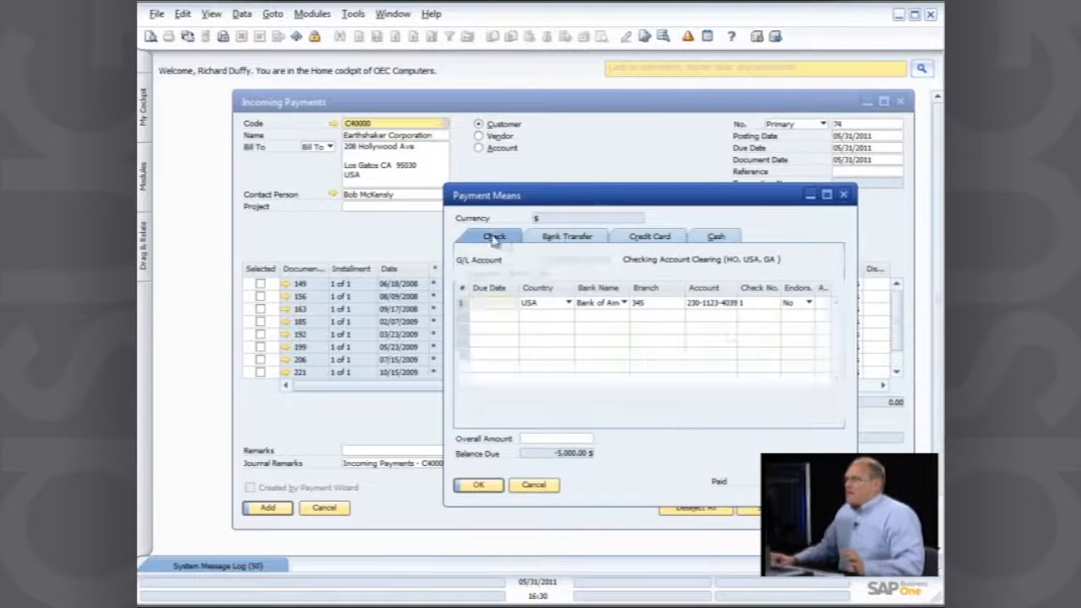
left_click(797, 303)
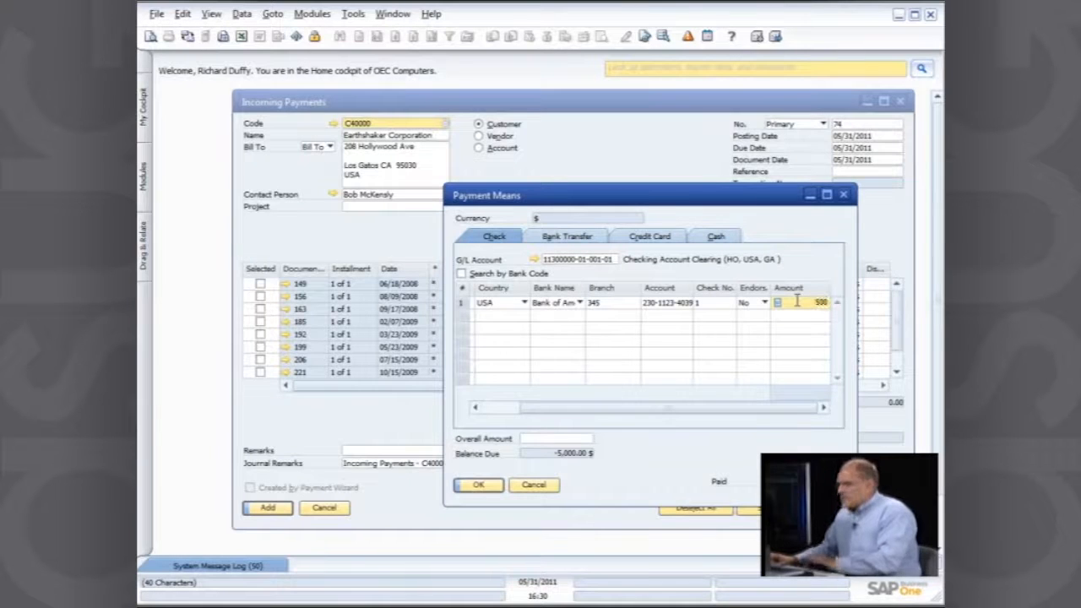
key("Tab")
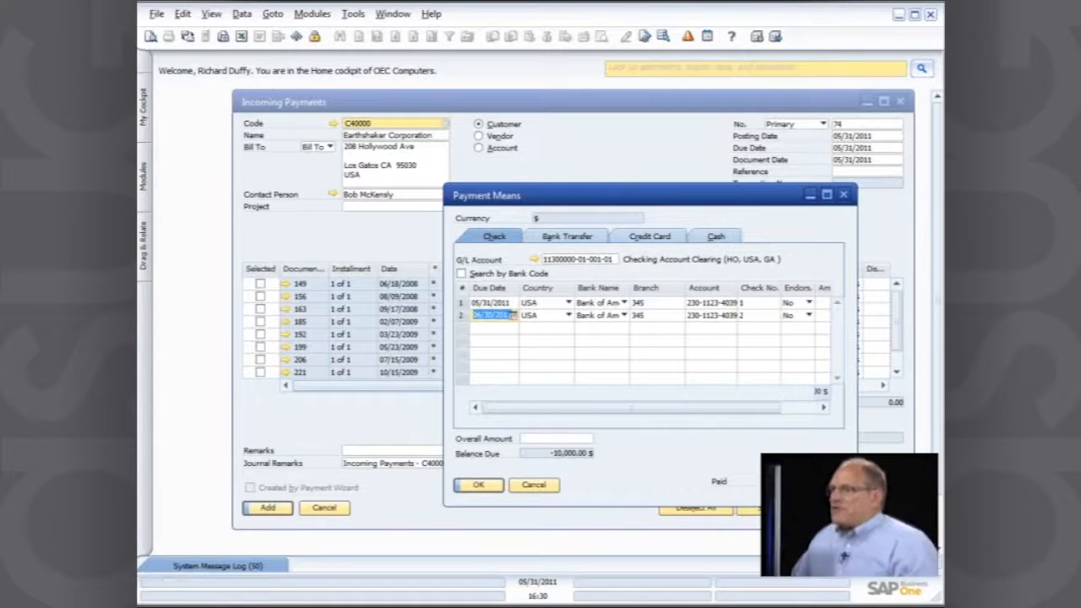
left_click(479, 486)
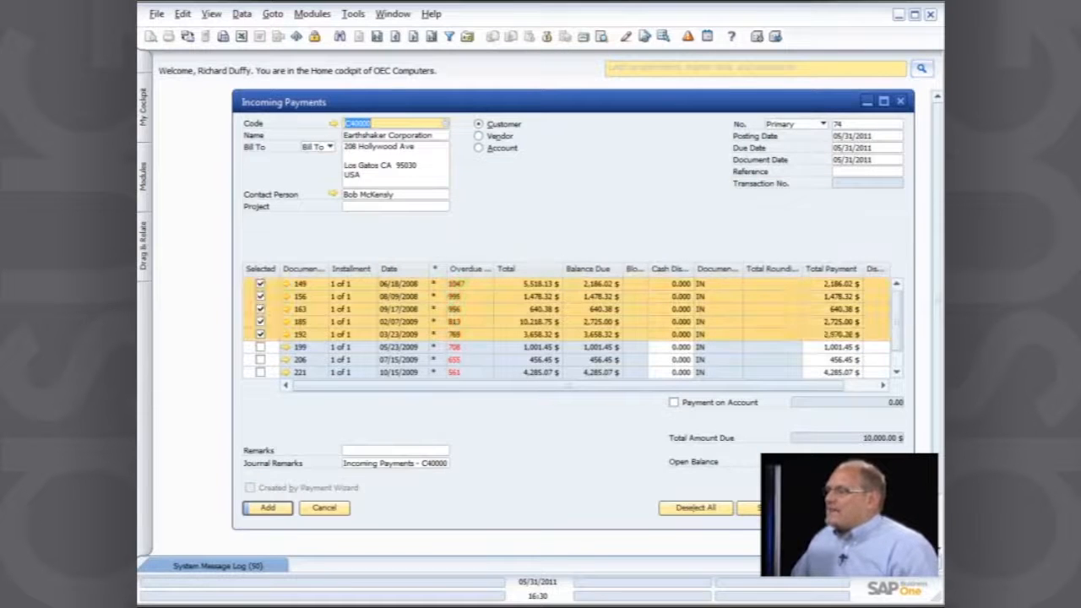
- Add the combined cash and check payment, accept that it cannot be changed, and close the Incoming Payments window
left_click_drag(802, 386, 859, 384)
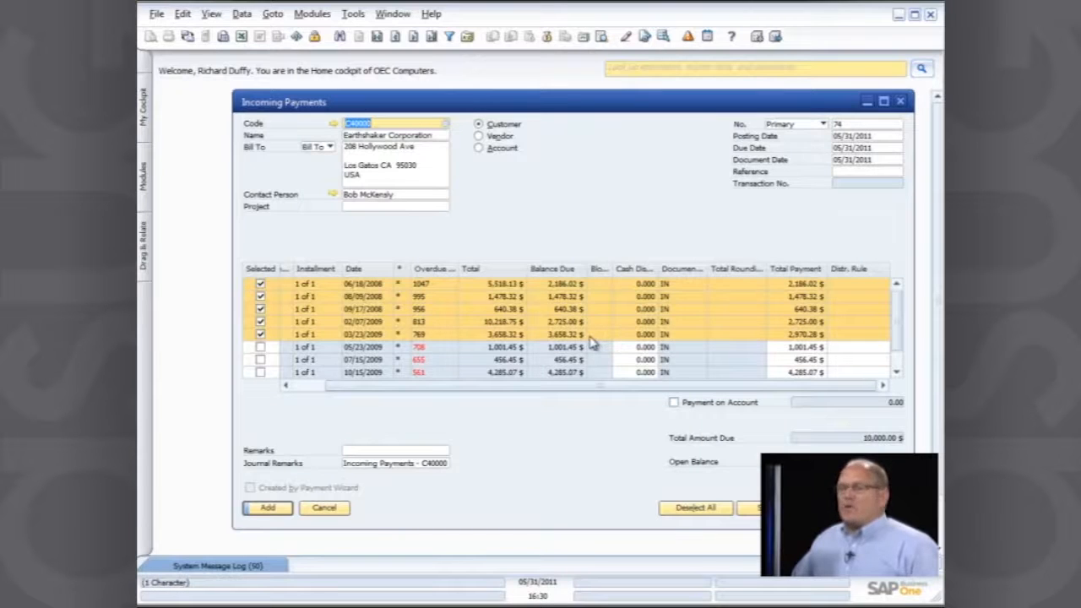
left_click(270, 507)
left_click(380, 313)
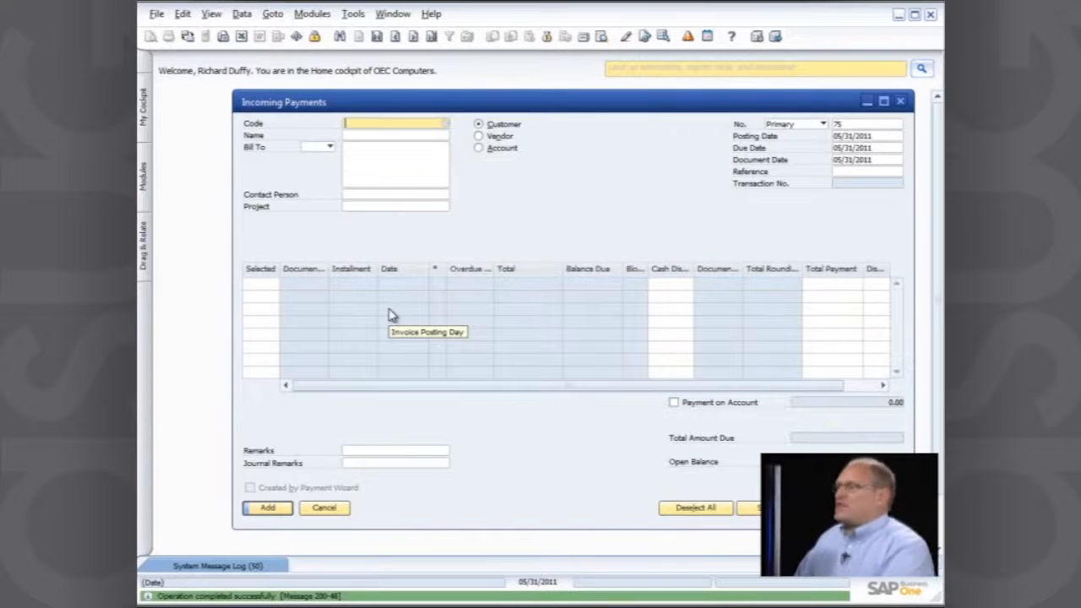
left_click(900, 101)
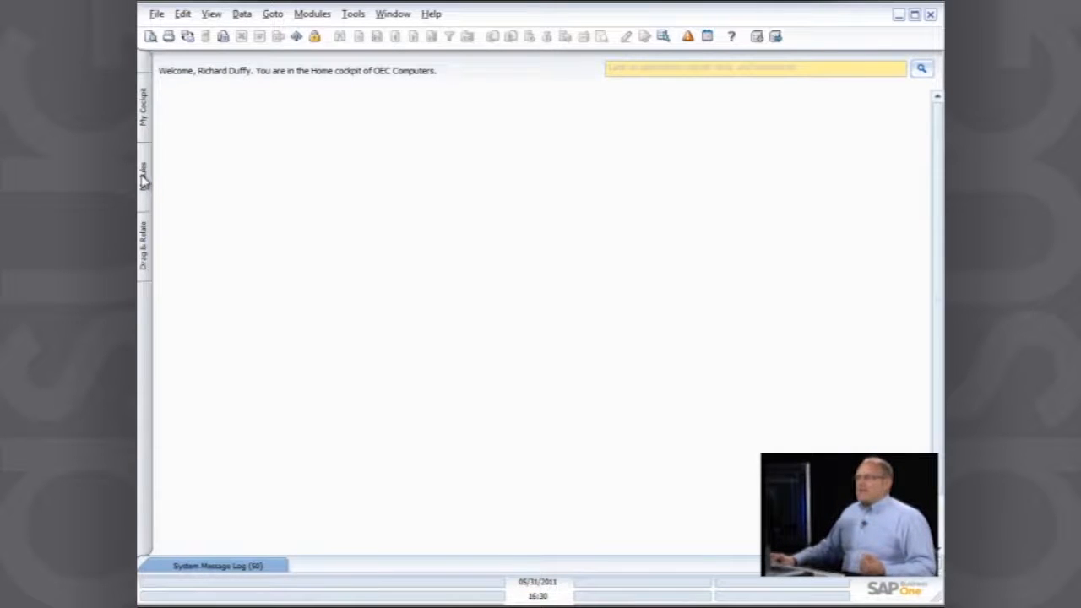
- Open a new deposit from the Banking module and enlarge the Deposit window to show more check details
left_click(144, 177)
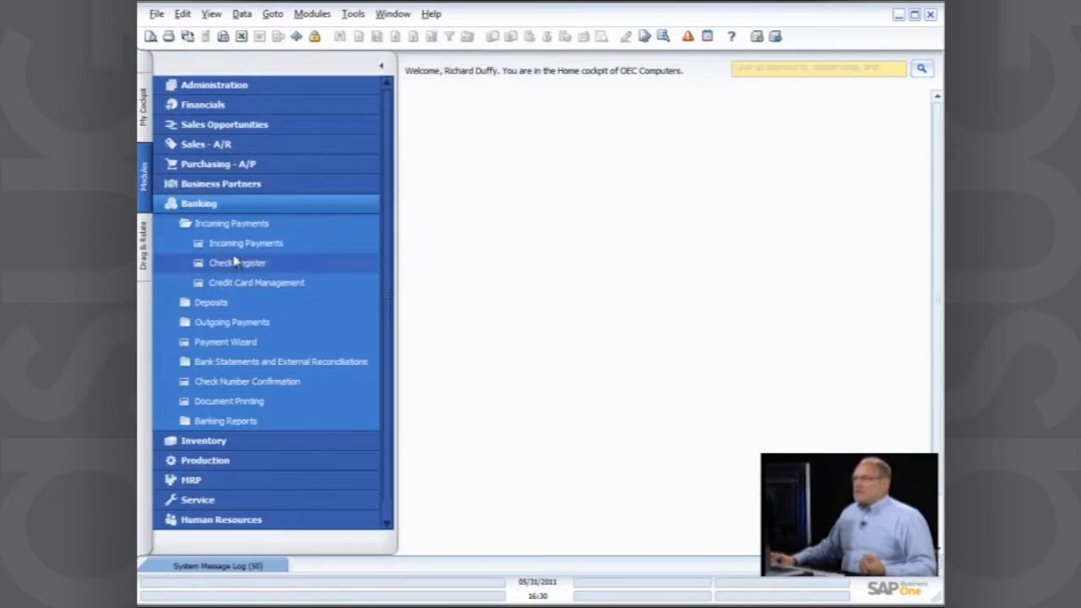
left_click(207, 302)
left_click(224, 322)
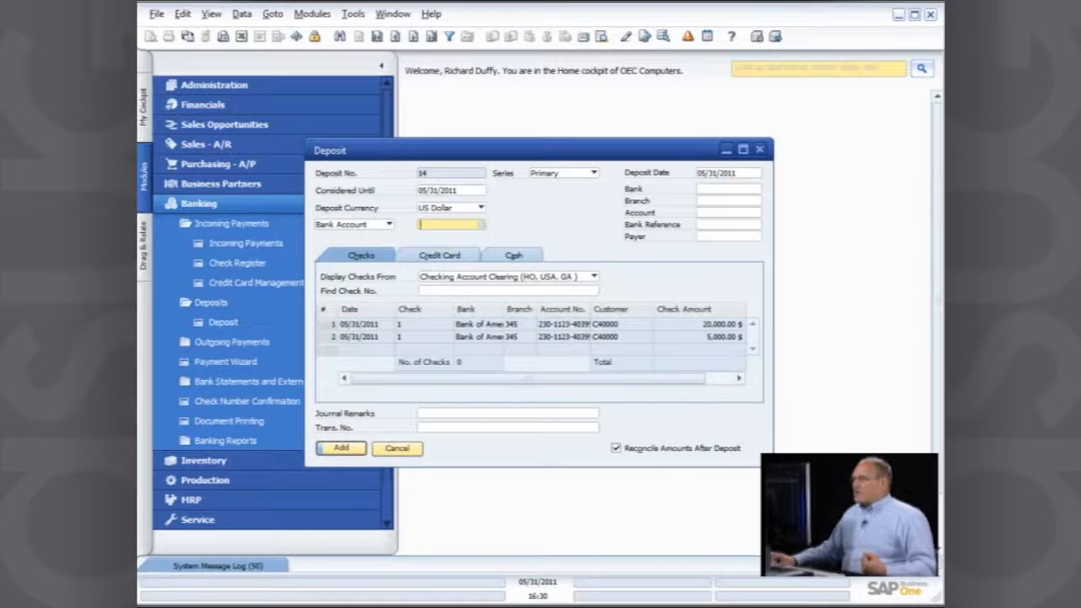
left_click_drag(772, 466, 891, 502)
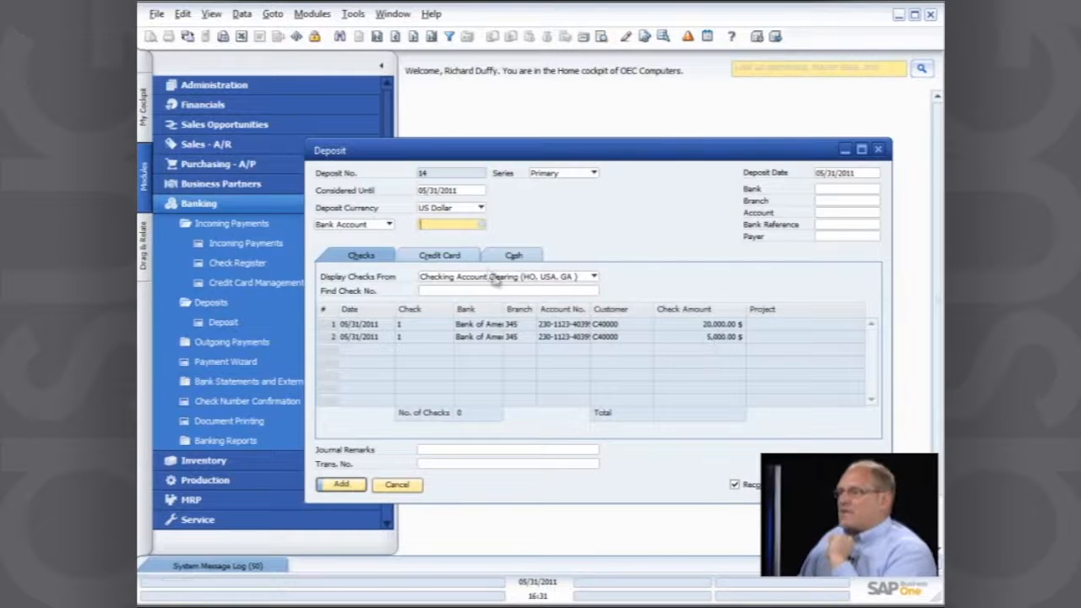
- Examine the deposit's cash and credit card details and return to its checks
left_click(516, 256)
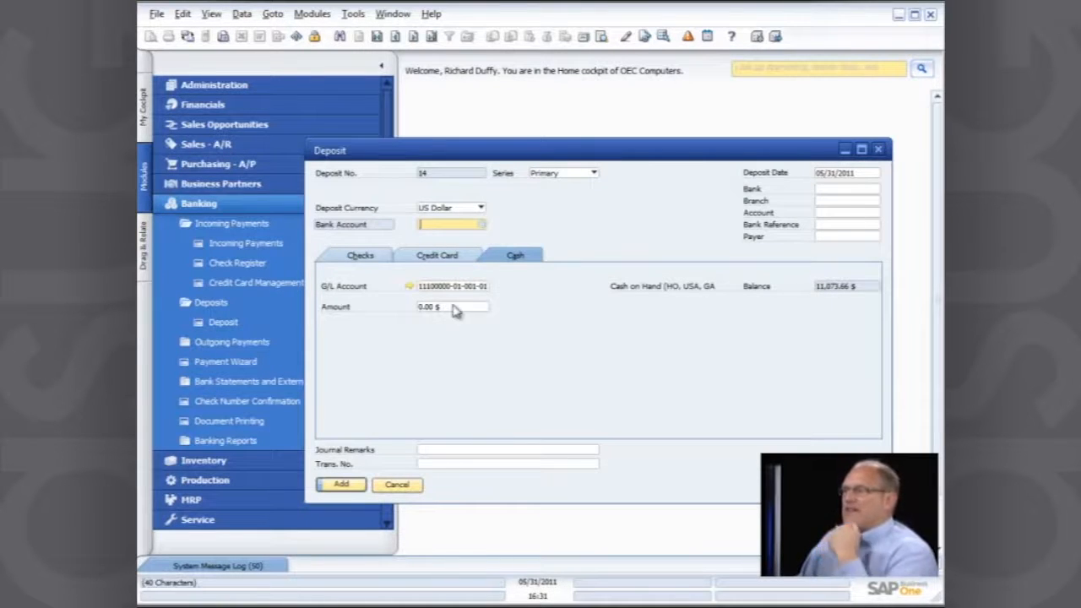
left_click(454, 256)
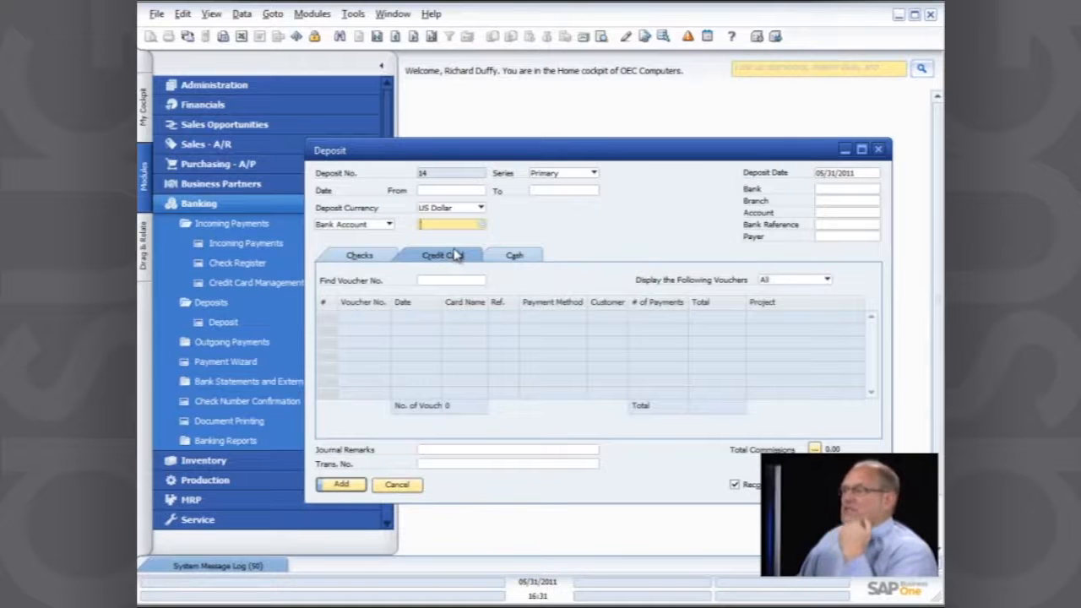
left_click(373, 256)
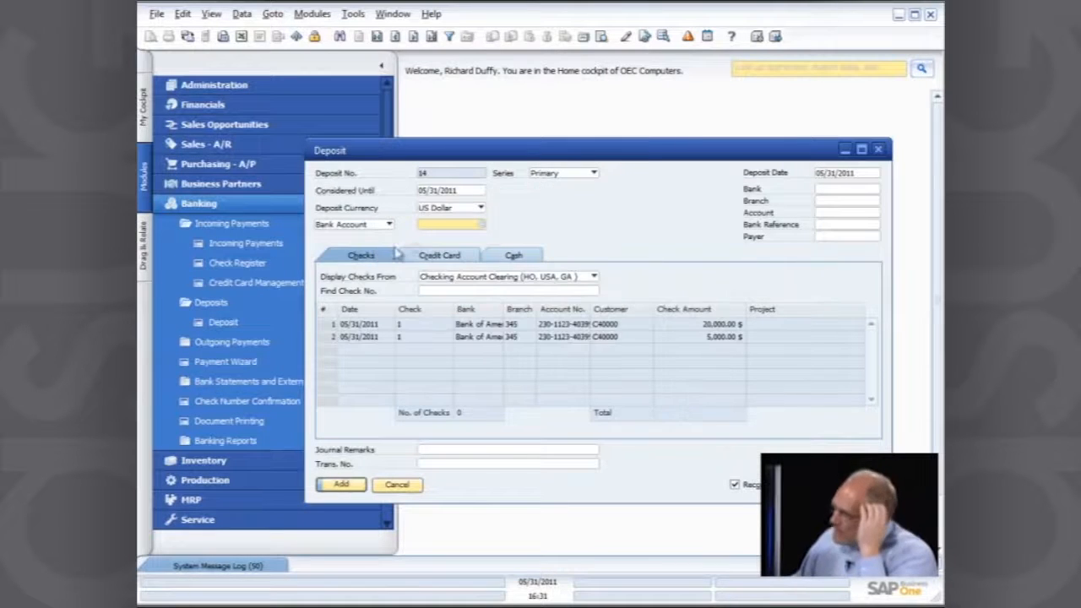
- Try Cash at Bank - Checking as the deposit's bank account, and switch to the cash details and back to checks
left_click(483, 224)
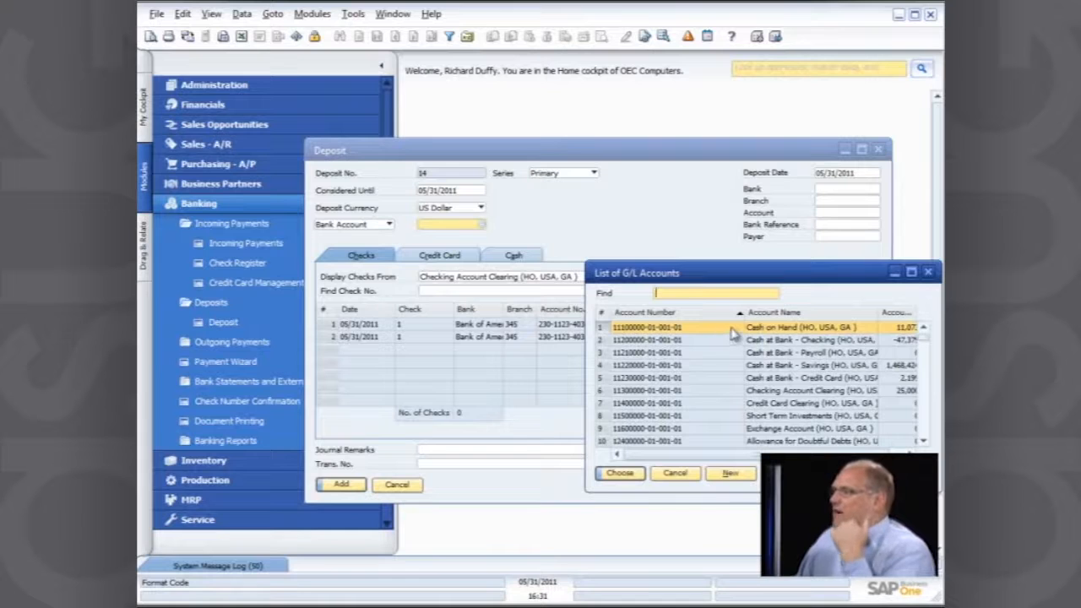
double_click(738, 341)
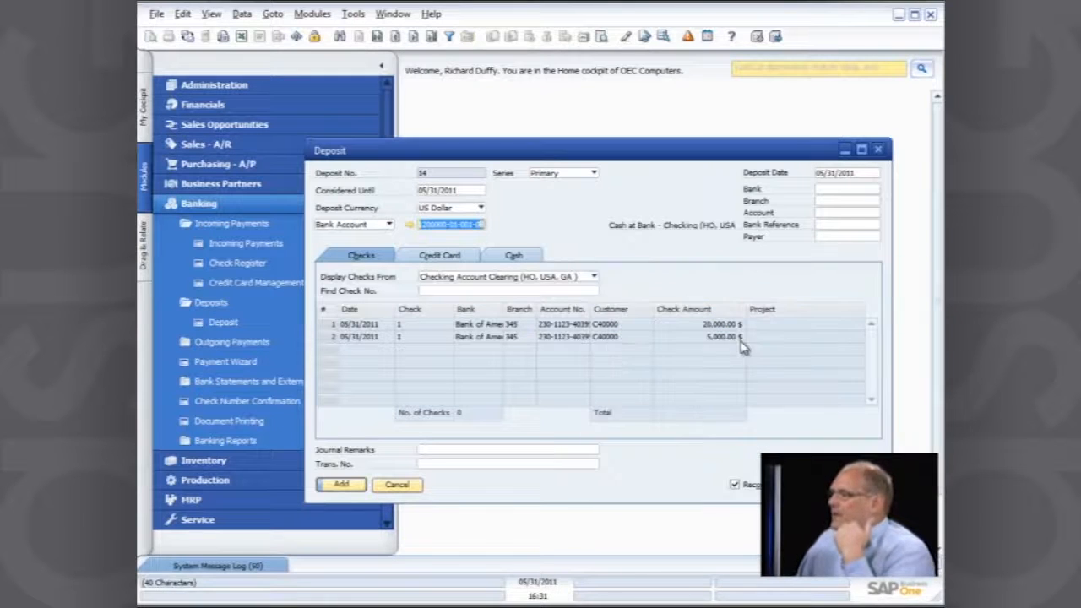
left_click(515, 255)
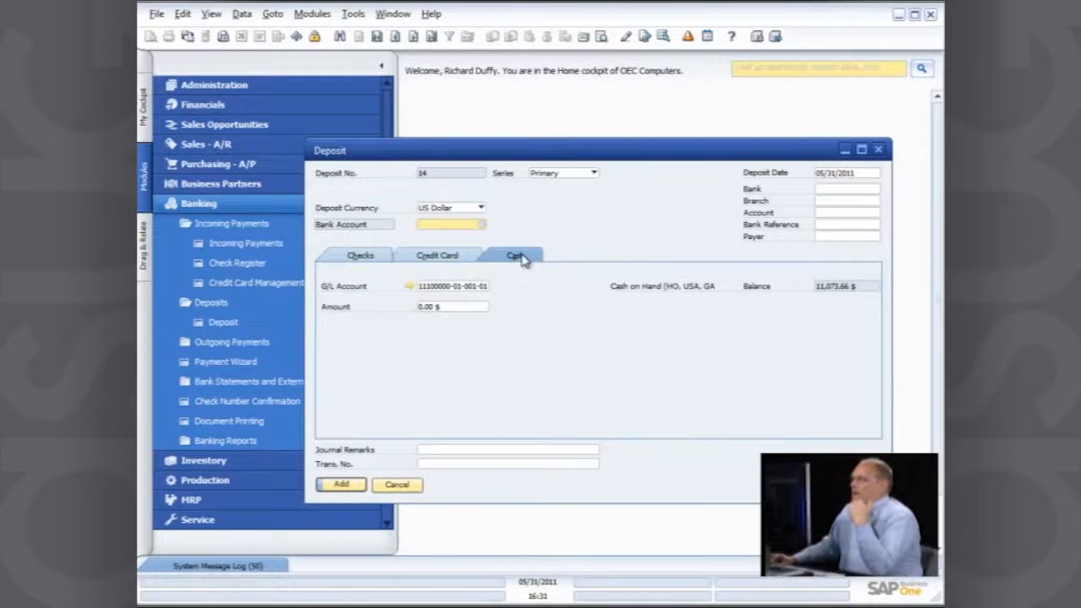
left_click(373, 255)
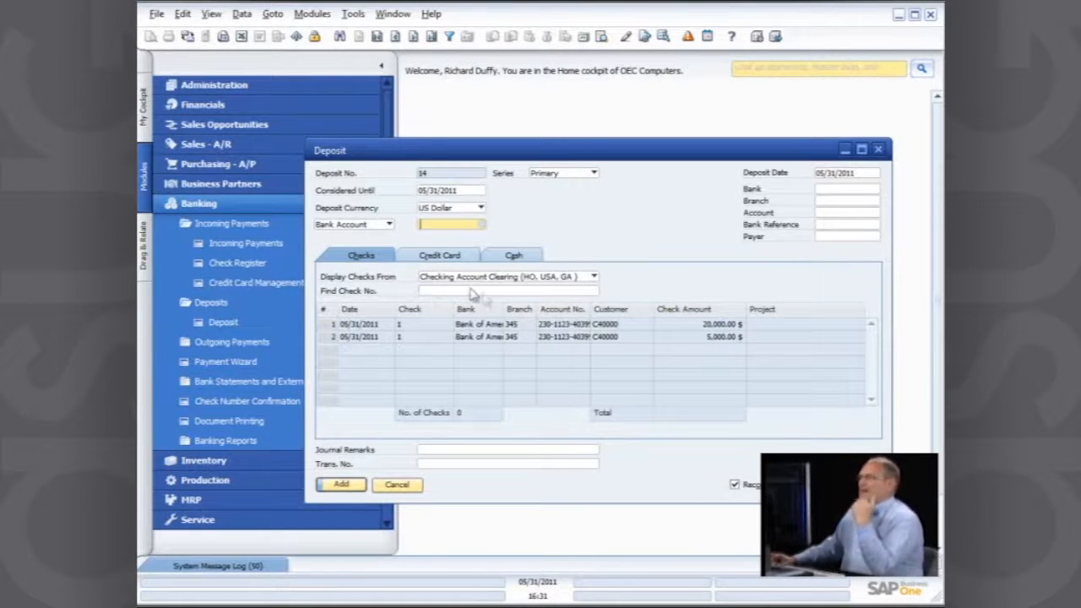
- Choose Cash at Bank - Checking as the check deposit's bank account and go to its Bank and Branch fields
left_click(482, 223)
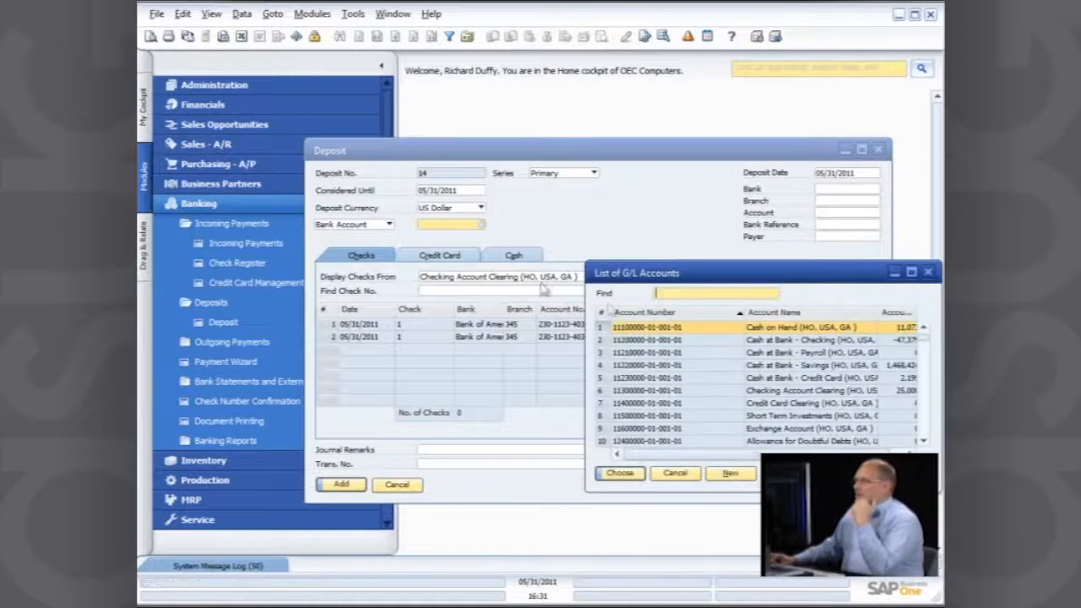
double_click(784, 345)
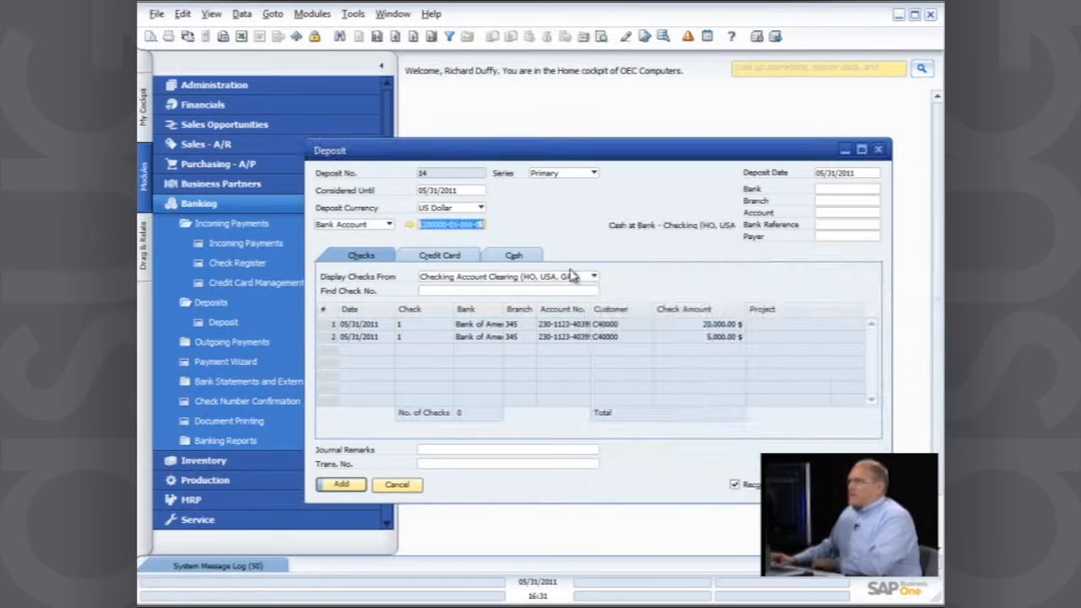
left_click(819, 191)
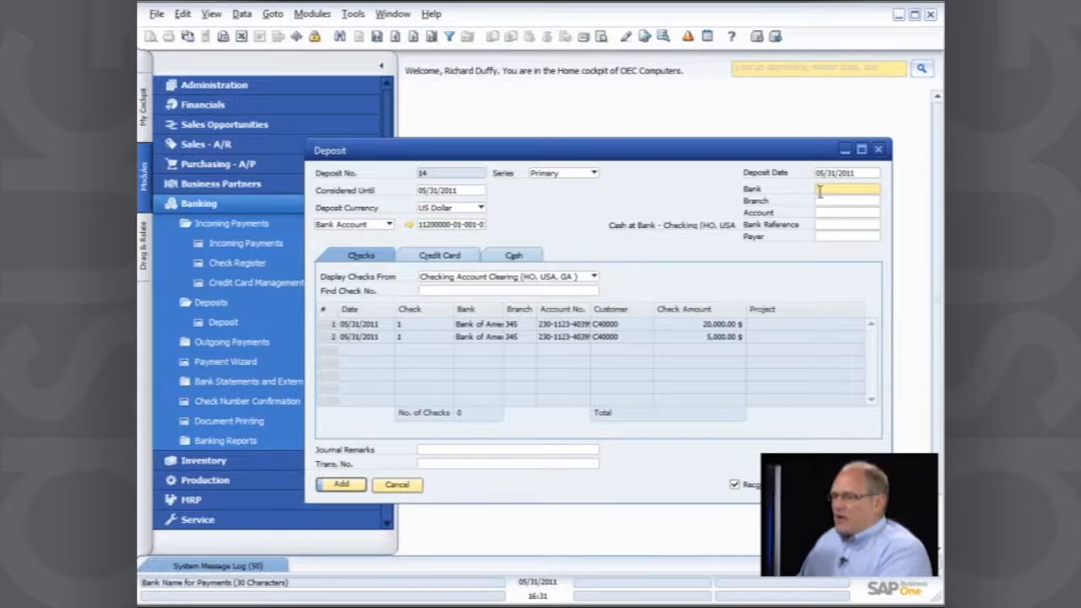
left_click(832, 201)
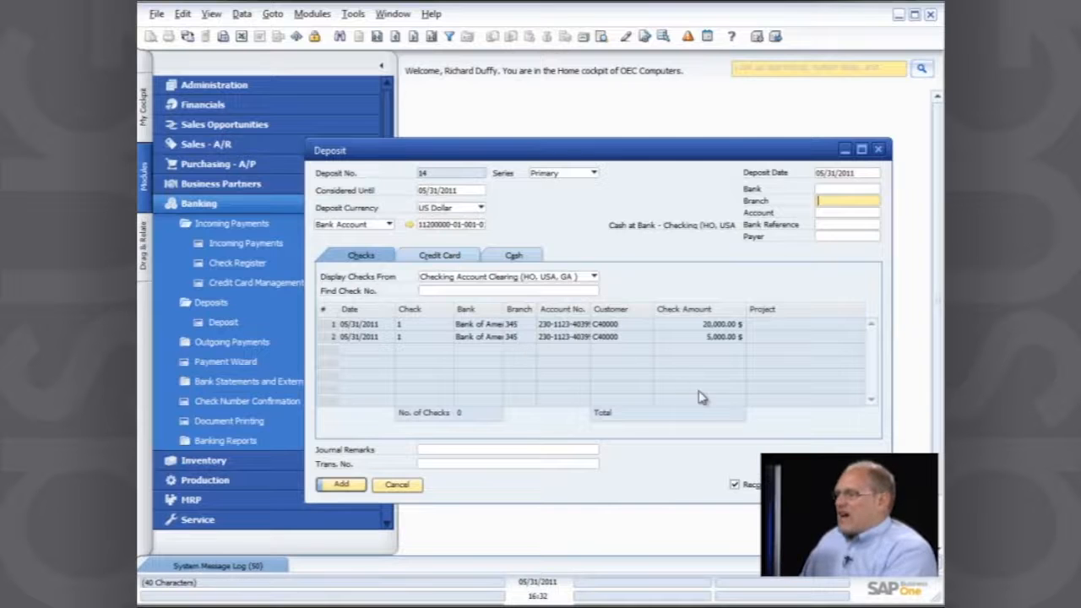
- Check the deposit's cash details once more and return to the checks awaiting deposit
left_click(448, 257)
left_click(512, 256)
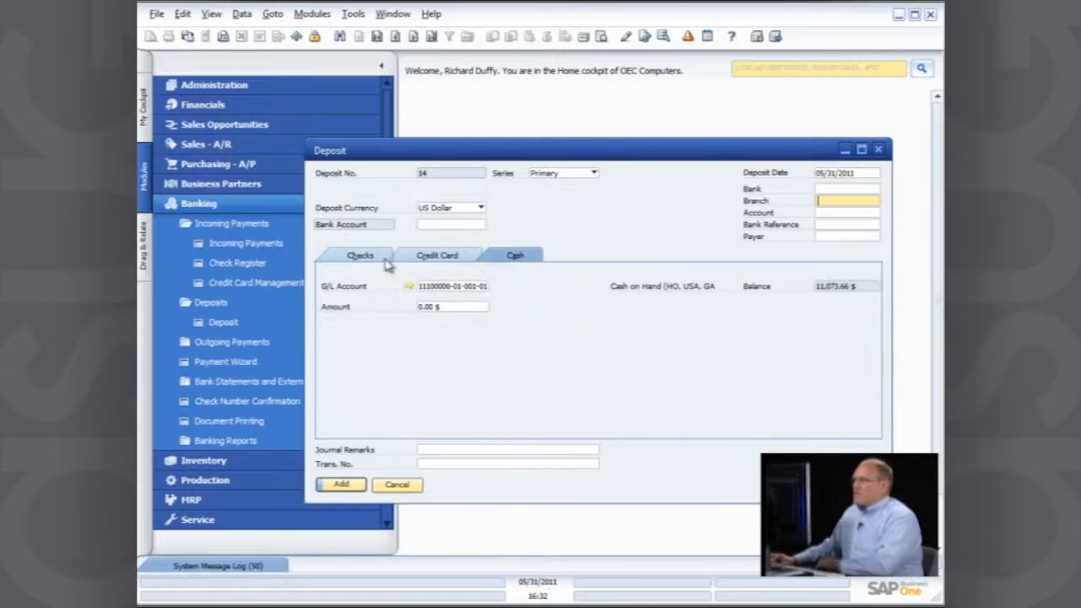
left_click(361, 256)
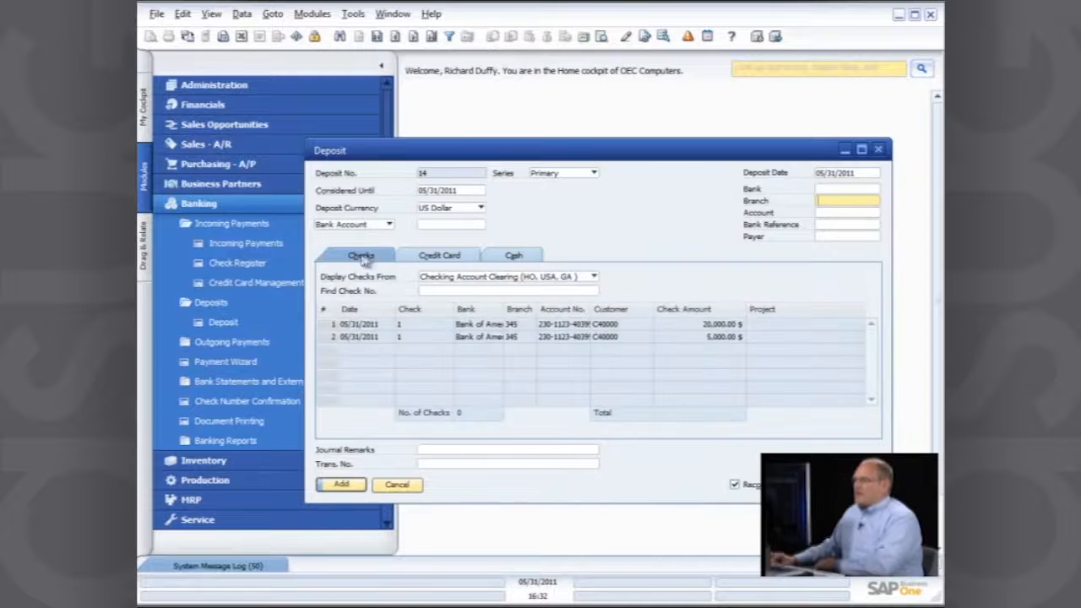
- Try to add the deposit, and assign Cash at Bank - Checking as its bank account
left_click(342, 486)
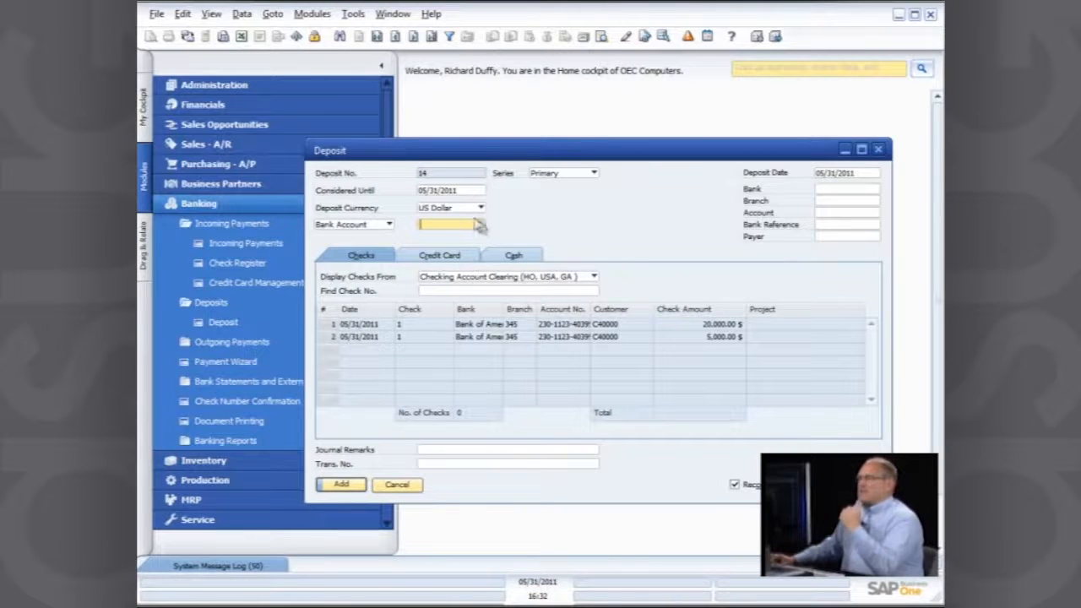
left_click(482, 227)
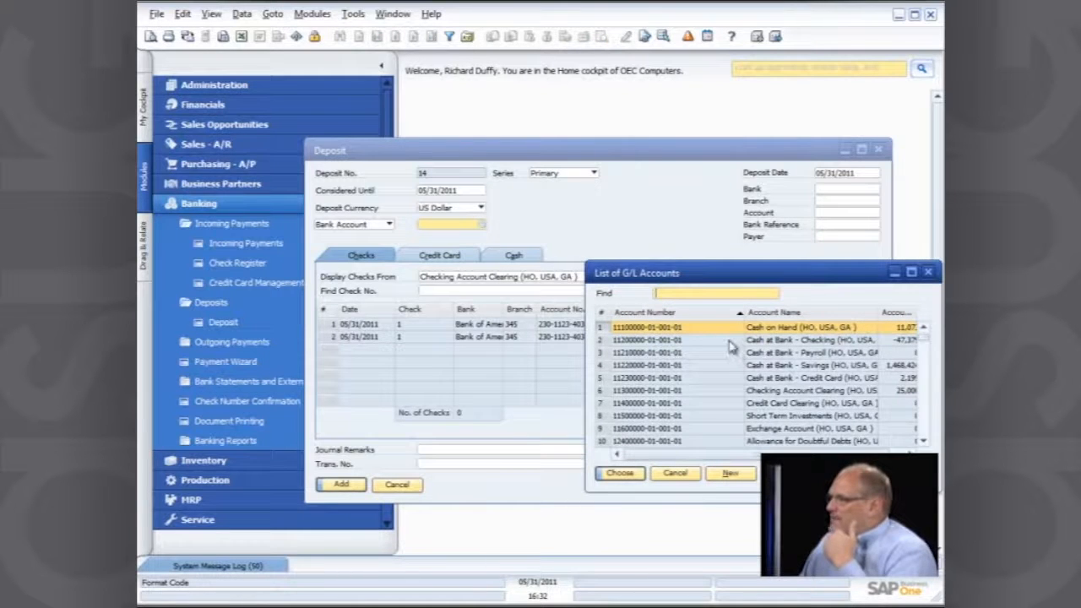
left_click(729, 342)
double_click(730, 342)
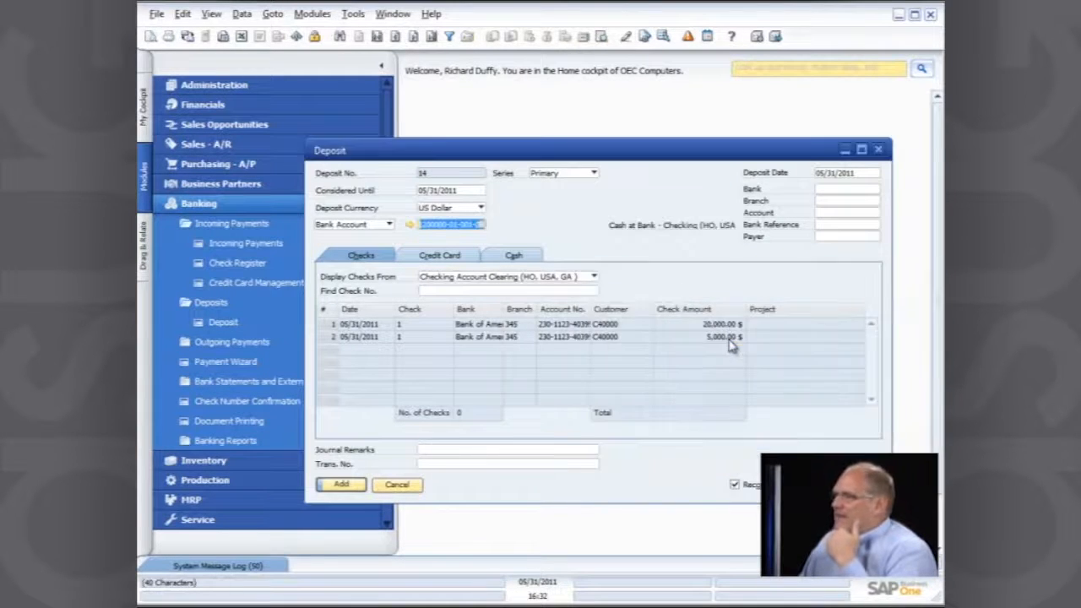
- Select both the 20,000.00 $ and 5,000.00 $ checks for deposit, add the deposit, and close the Deposit window
left_click(341, 486)
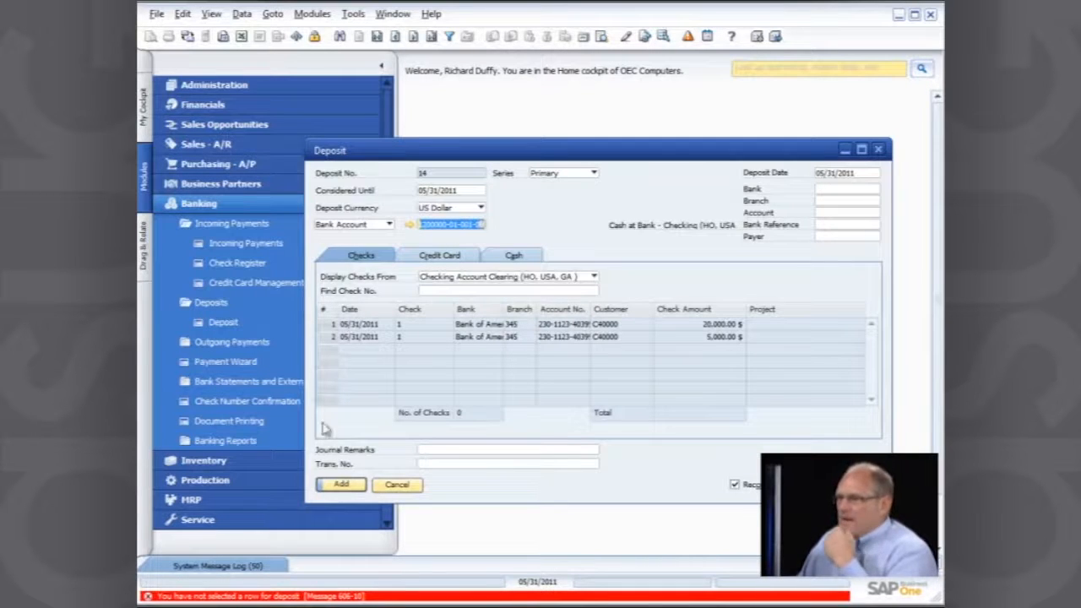
left_click(330, 325)
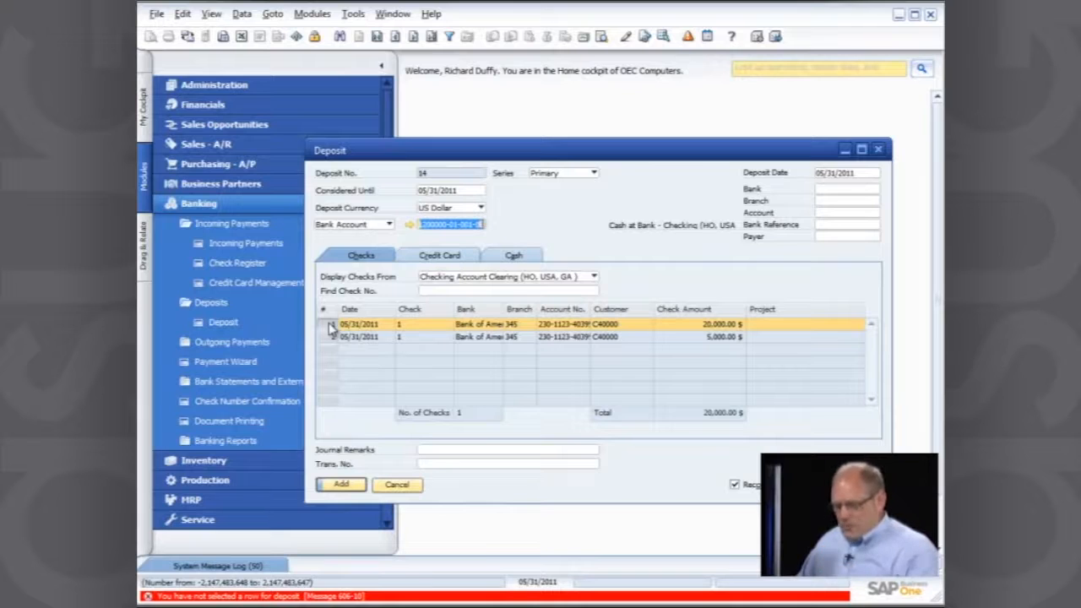
left_click(329, 337)
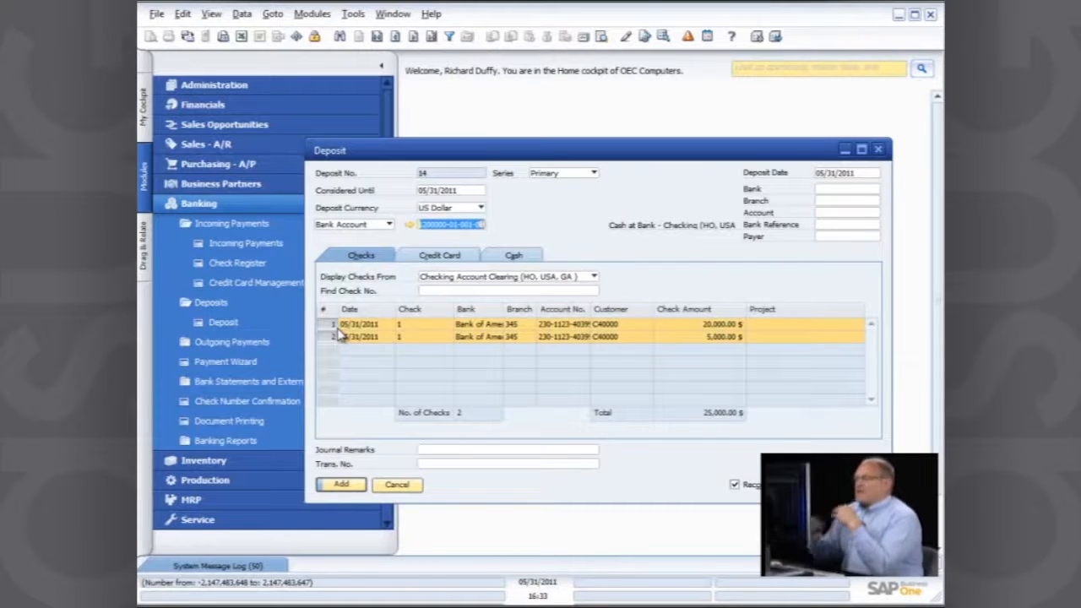
left_click(340, 484)
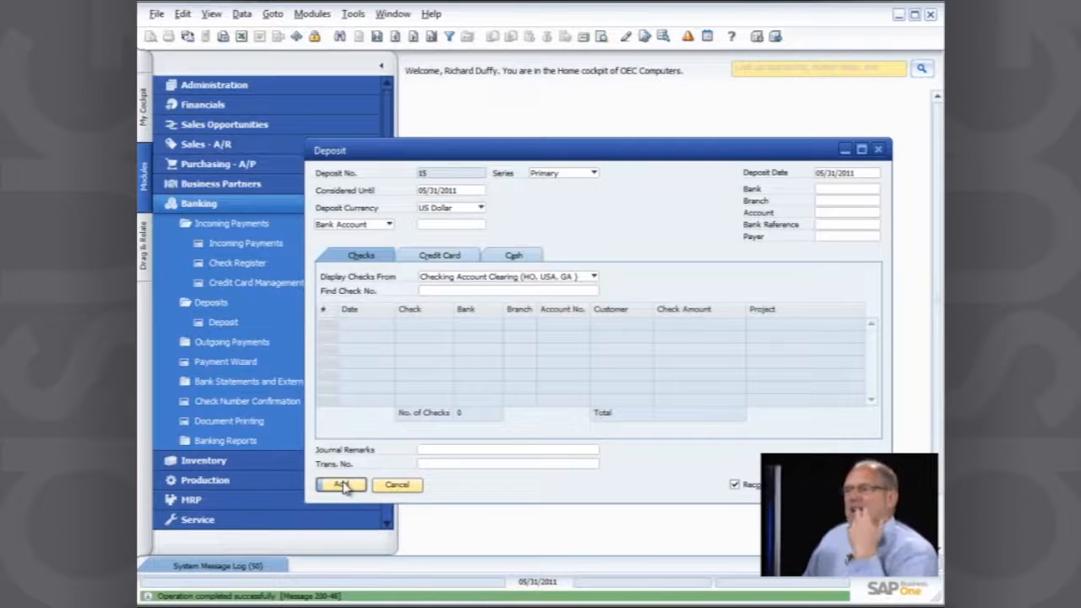
left_click(877, 150)
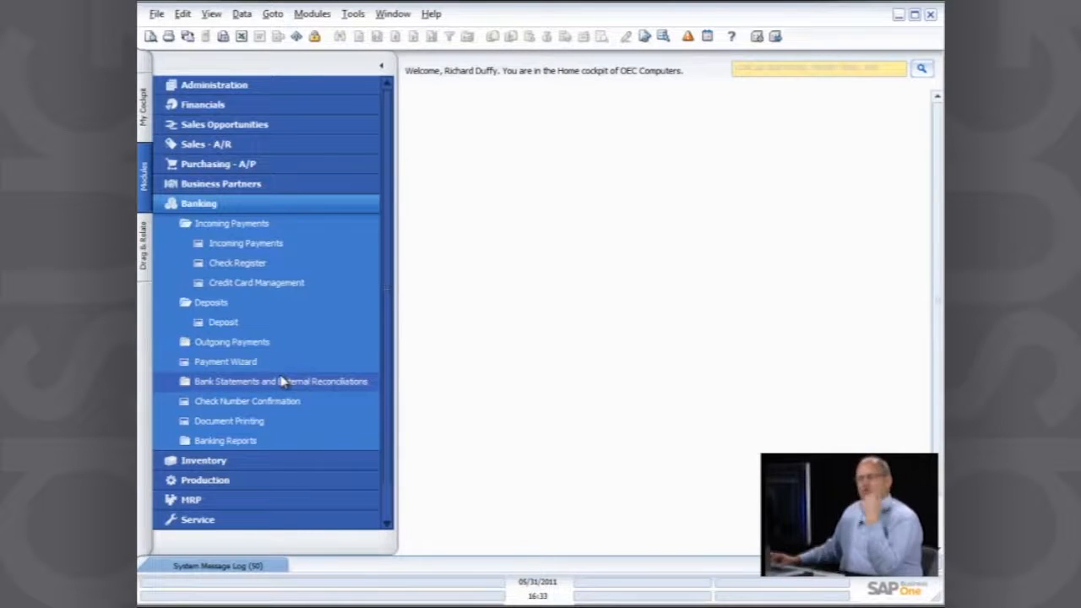
left_click(226, 440)
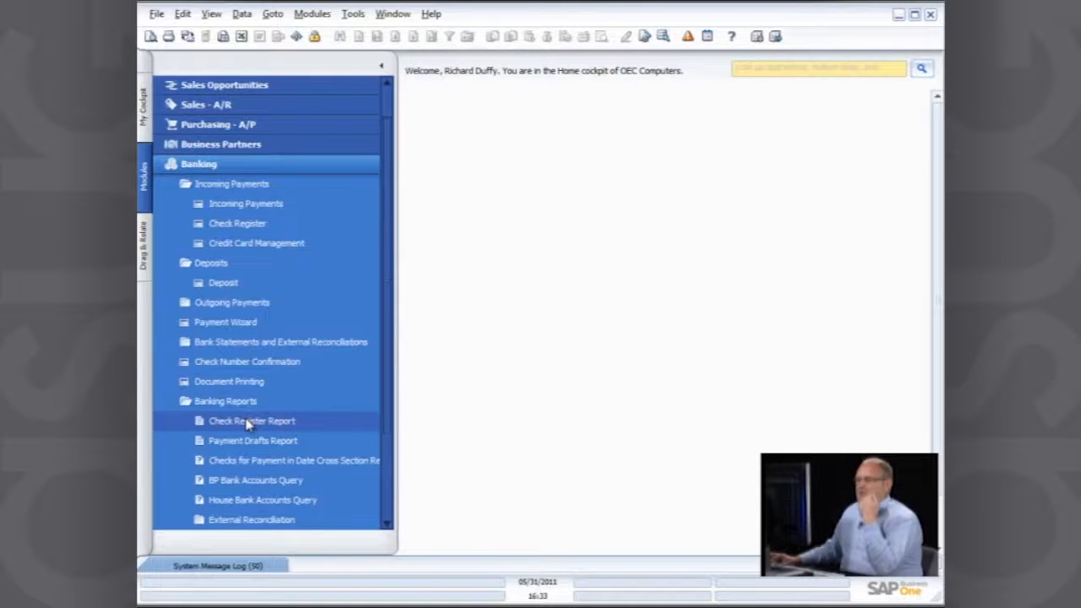
left_click(247, 423)
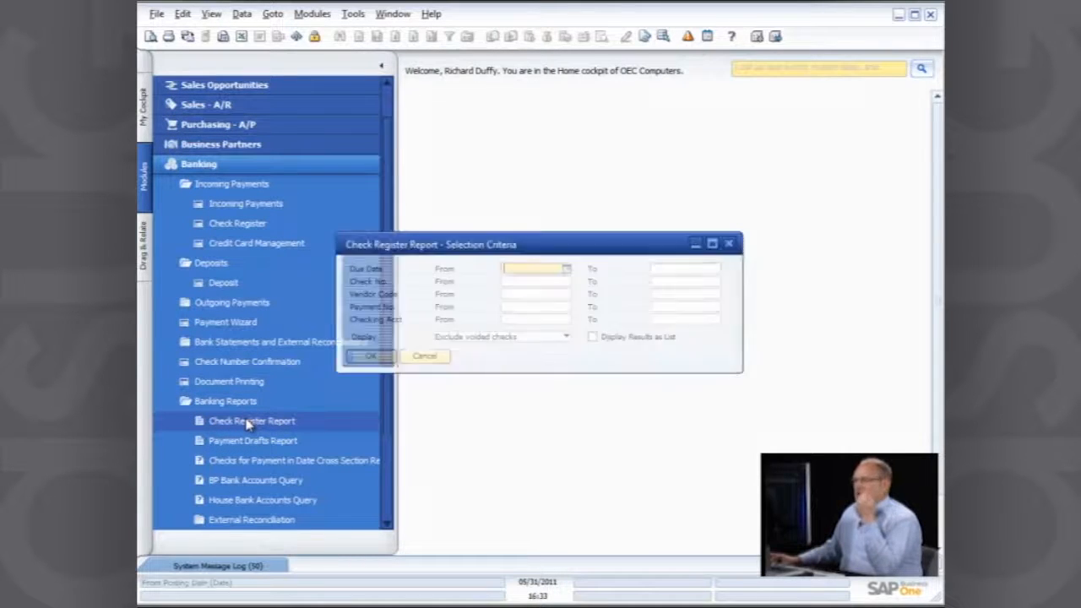
left_click(426, 357)
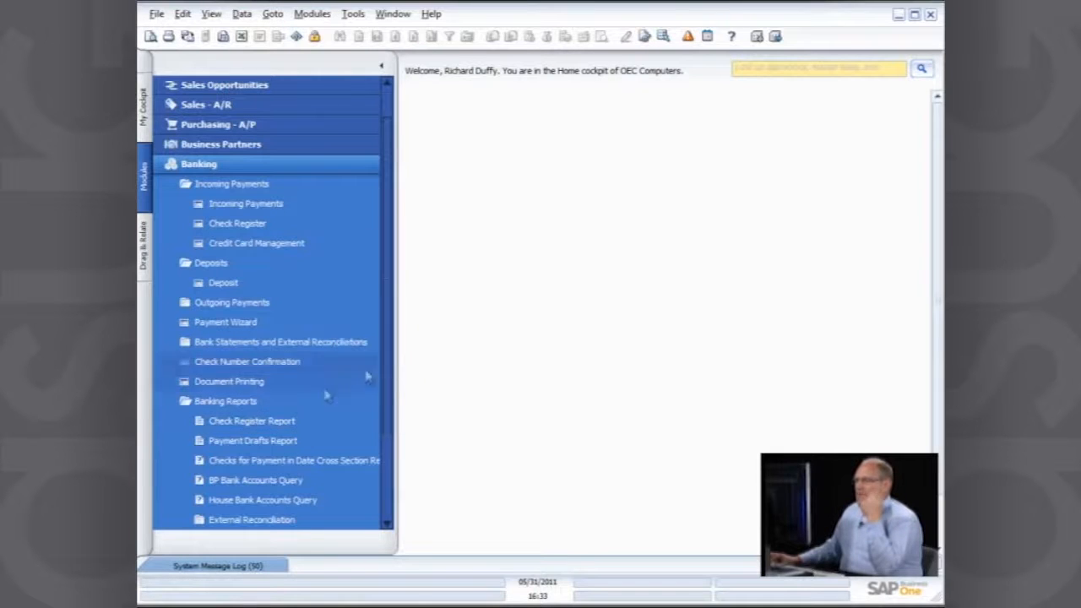
- Open a new outgoing payment from the Banking module and choose Lumarx as the vendor
scroll(261, 465, "down", 1)
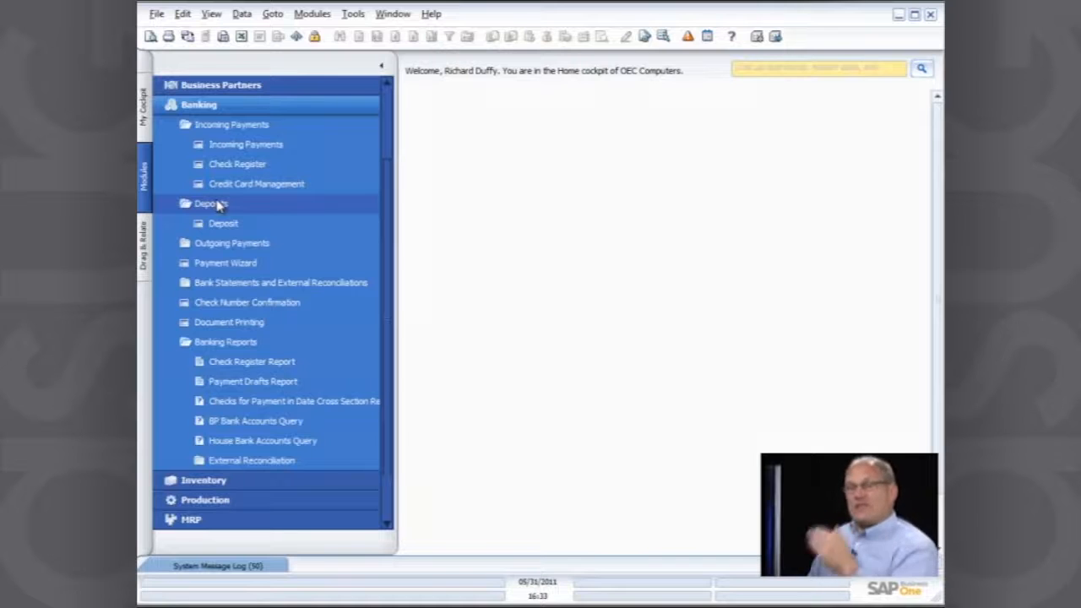
left_click(219, 244)
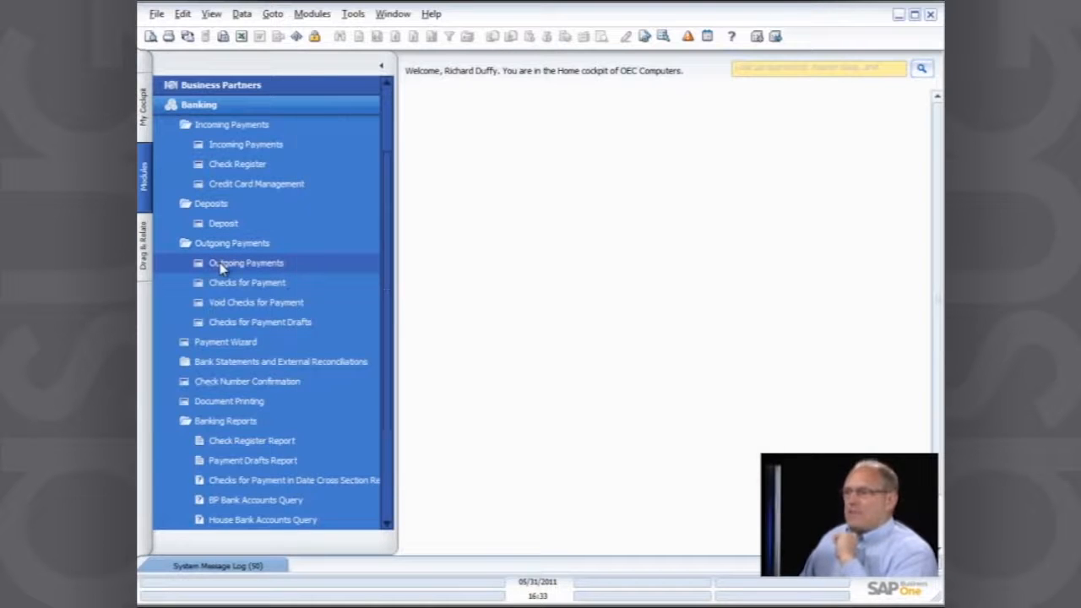
left_click(218, 267)
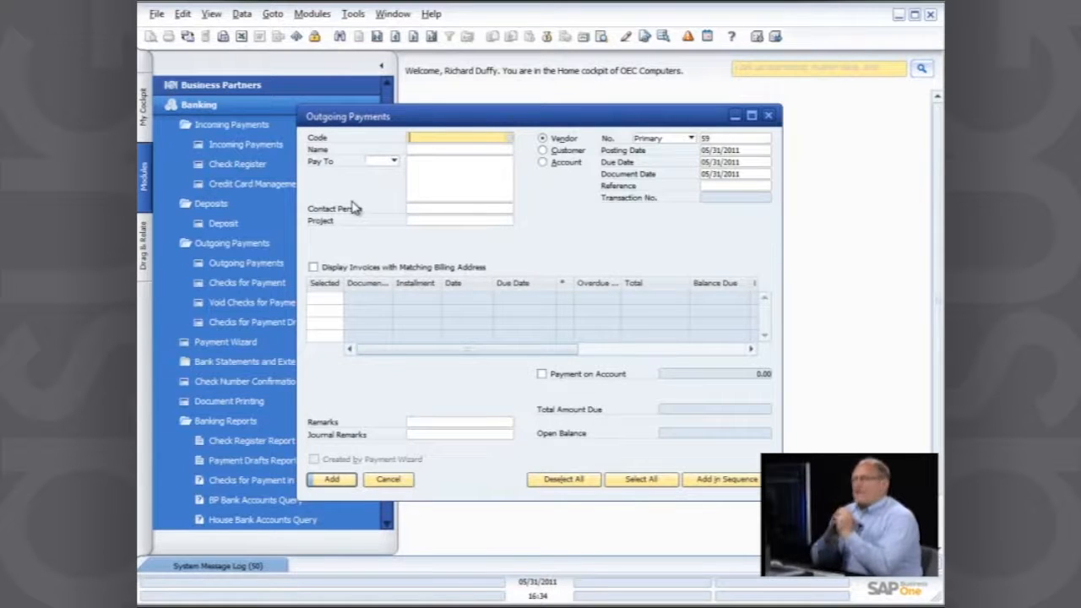
left_click(510, 139)
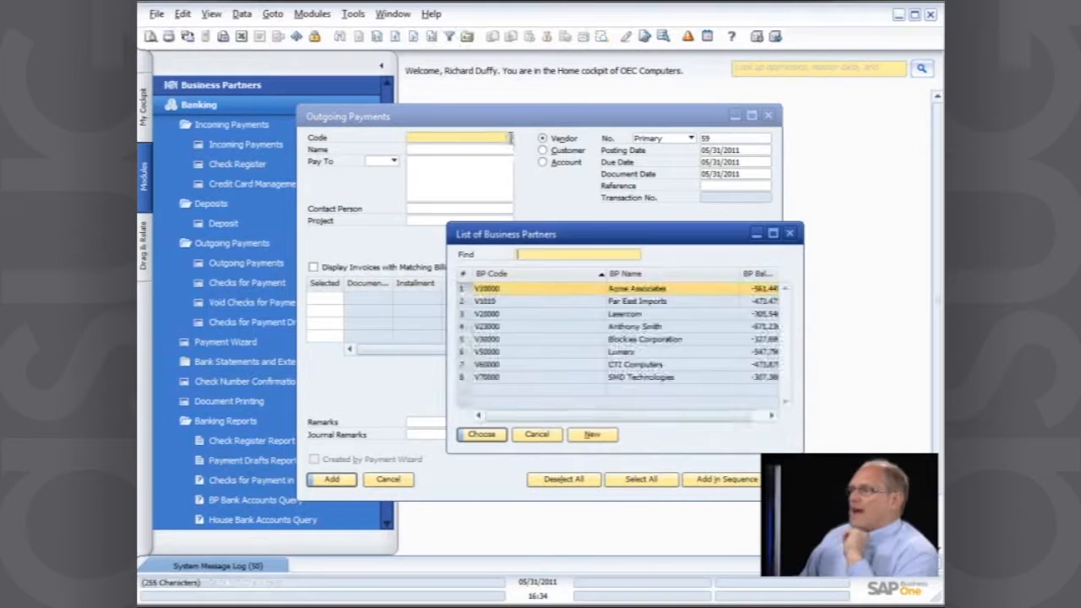
double_click(569, 352)
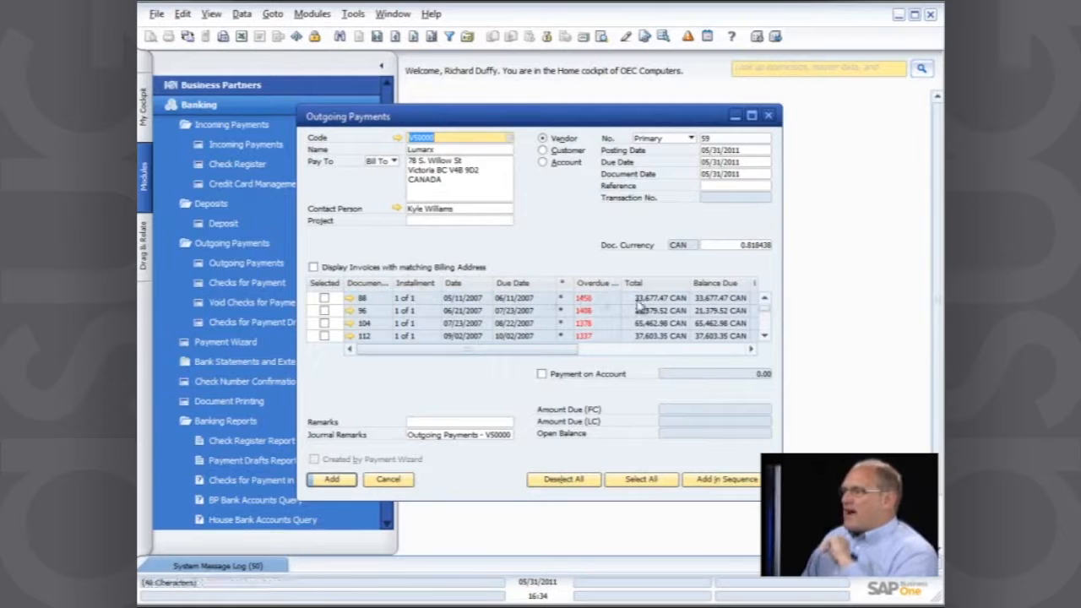
- Widen the Outgoing Payments window to show more invoice columns and select invoice 88 for payment
left_click_drag(782, 352, 890, 346)
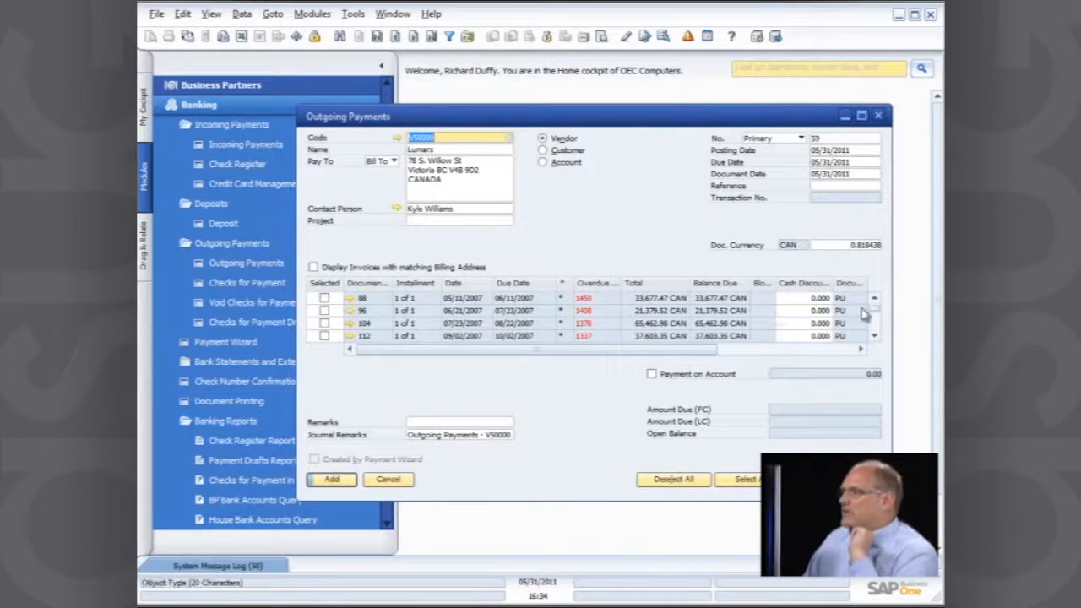
mouse_move(873, 310)
left_mouse_down()
mouse_move(876, 338)
mouse_move(874, 303)
left_mouse_up()
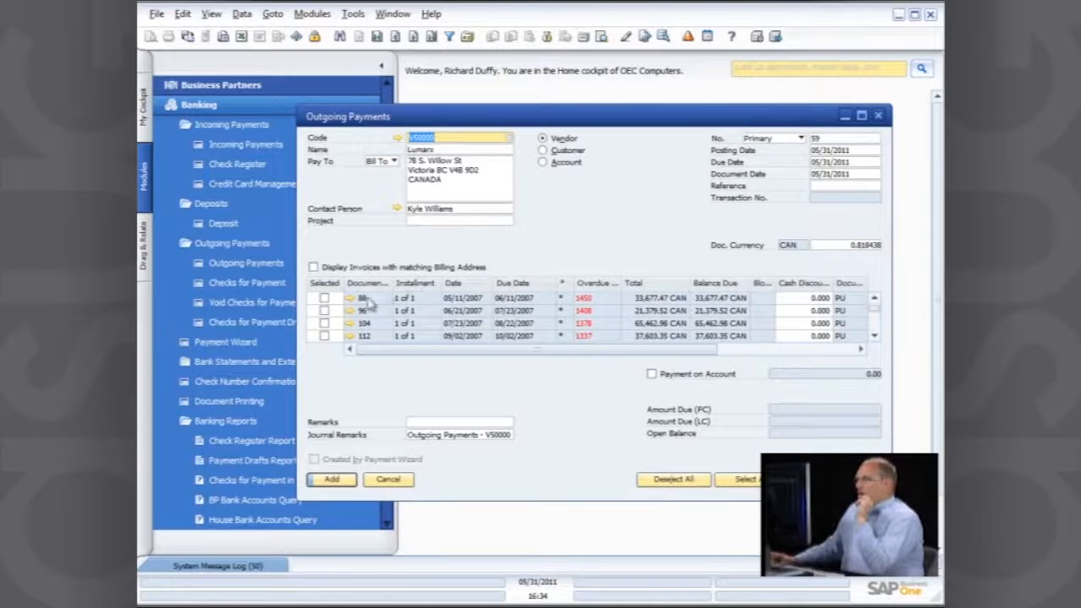
left_click(324, 299)
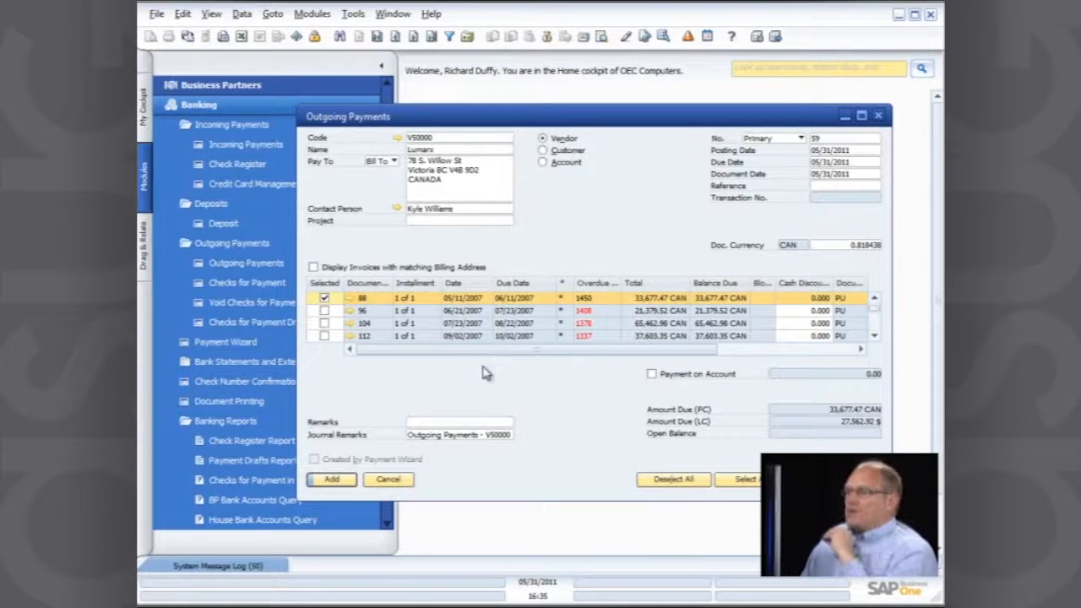
- Open the payment means, examine the bank transfer, credit card and cash options, and return to the check details
left_click(549, 37)
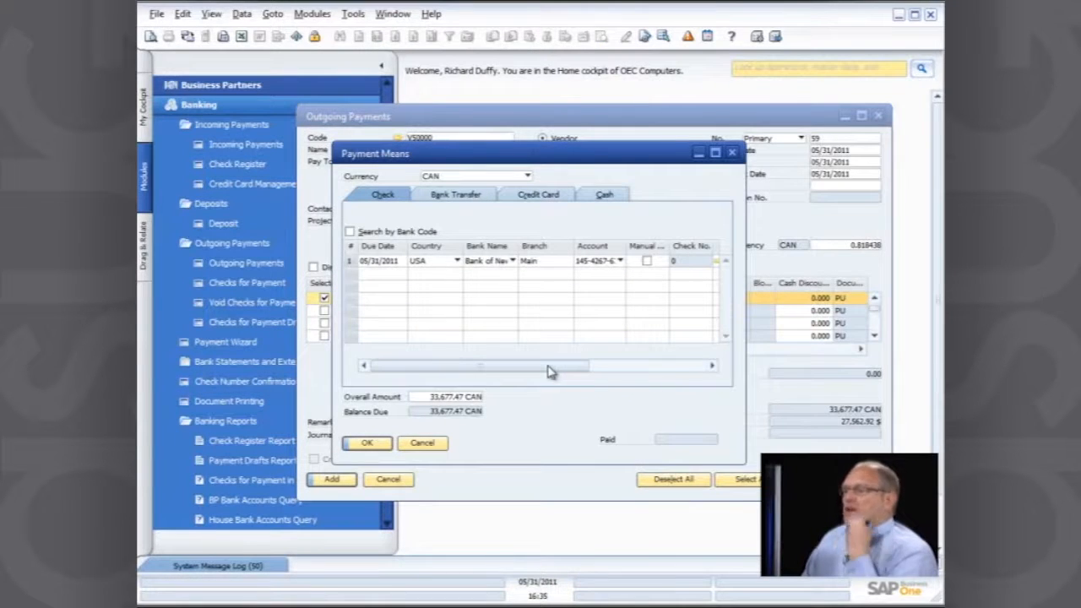
left_click(464, 195)
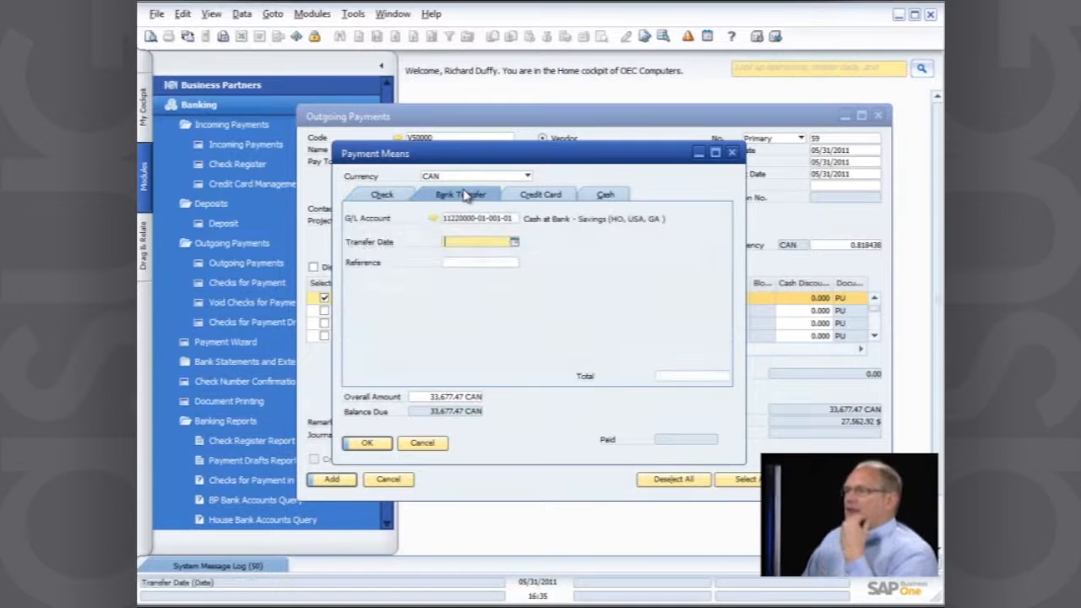
left_click(538, 195)
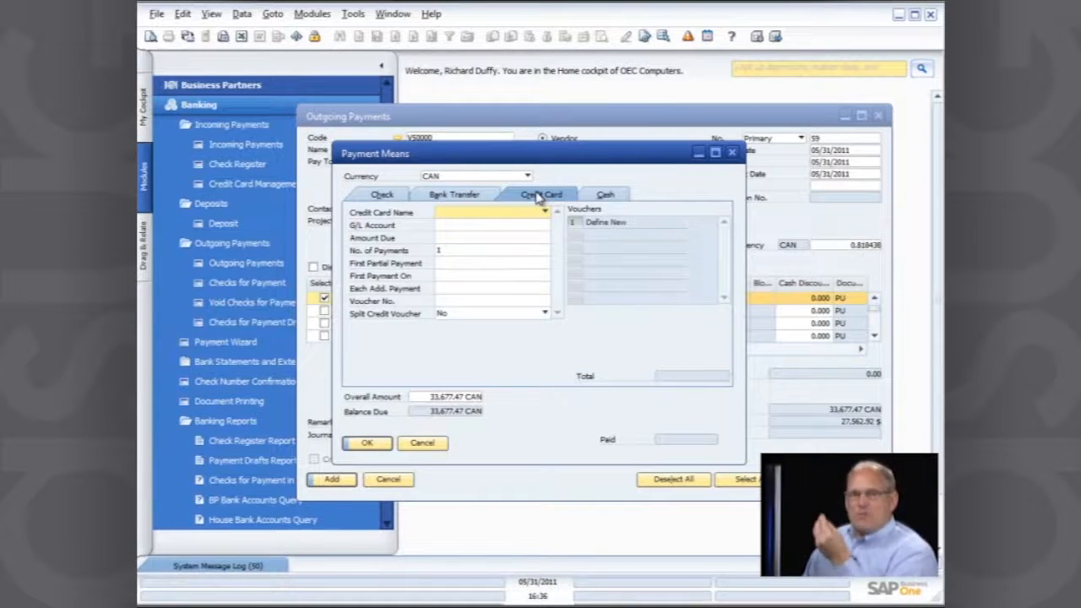
left_click(605, 195)
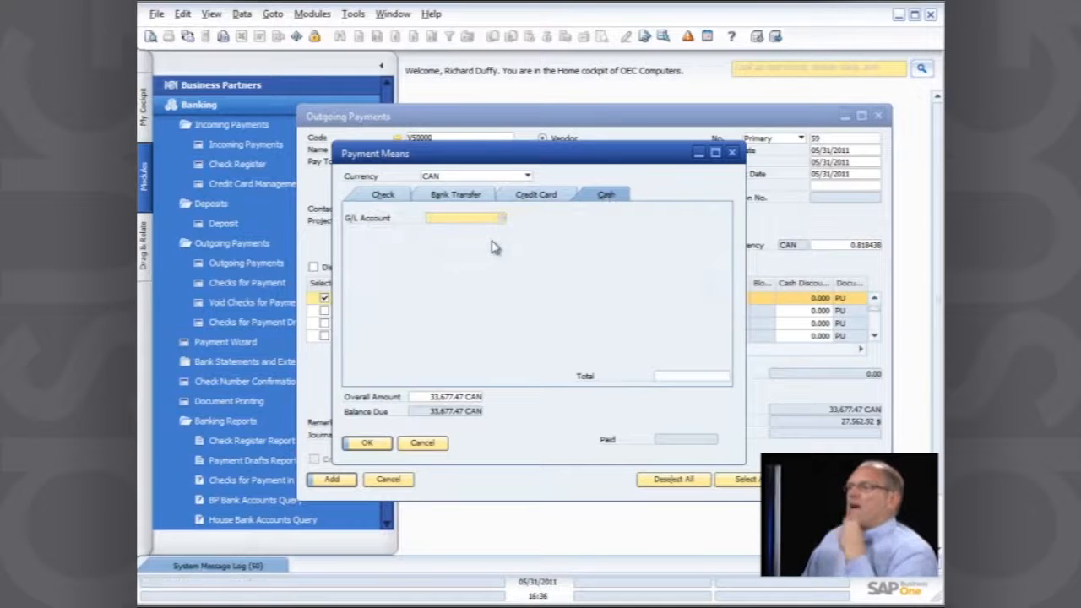
left_click(385, 196)
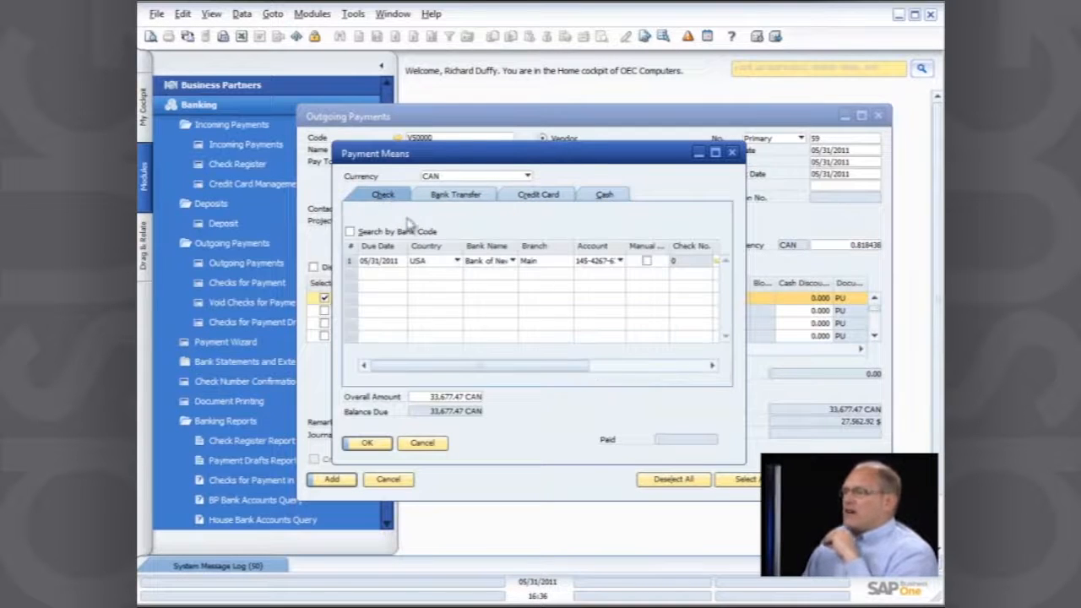
- Set the check amount to the full balance due of 33,677.47 CAN and confirm the payment means
left_click_drag(591, 366, 702, 366)
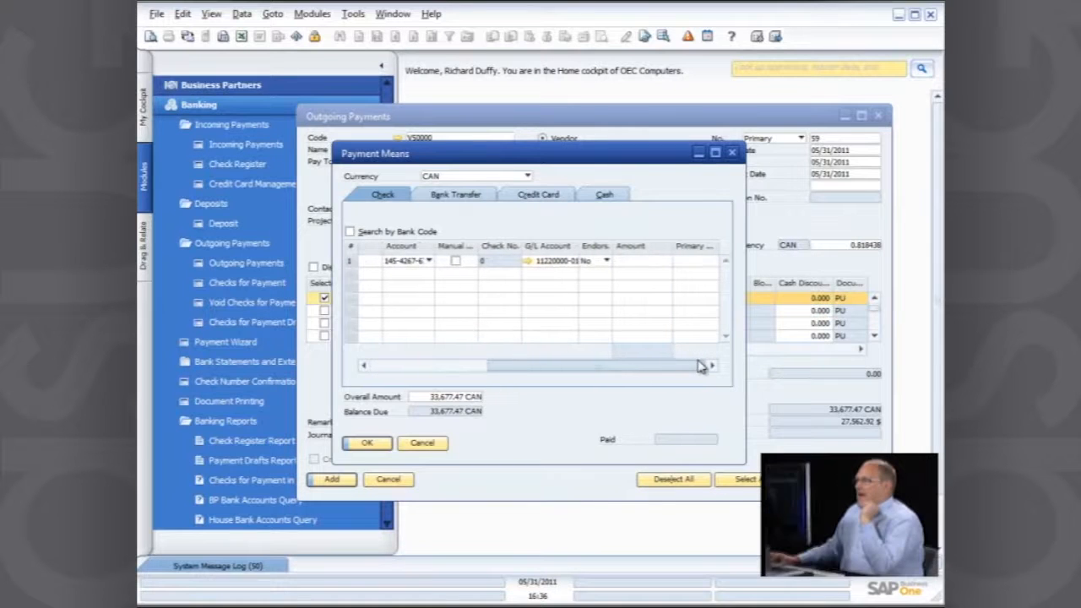
left_click(634, 261)
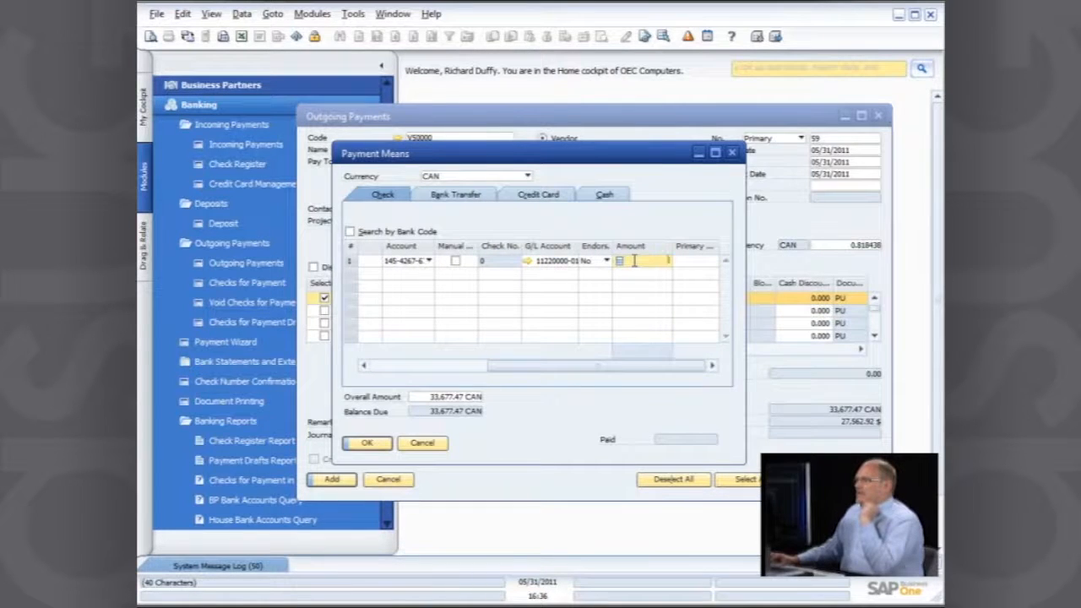
key("ctrl+b")
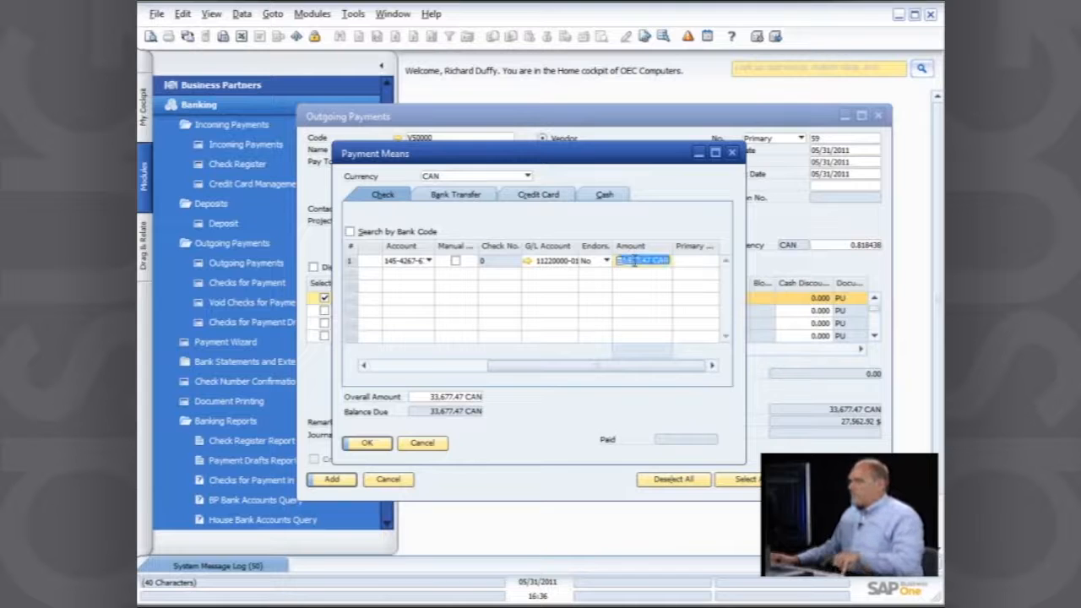
left_click(368, 444)
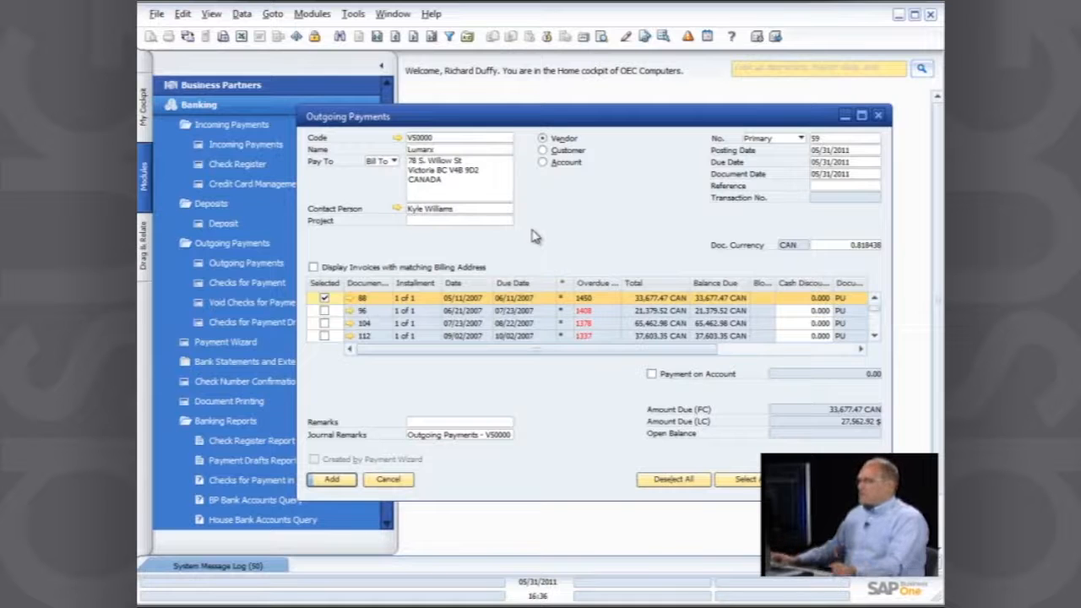
- Add the outgoing payment to Lumarx as a final document and close the Outgoing Payments window
left_click(332, 480)
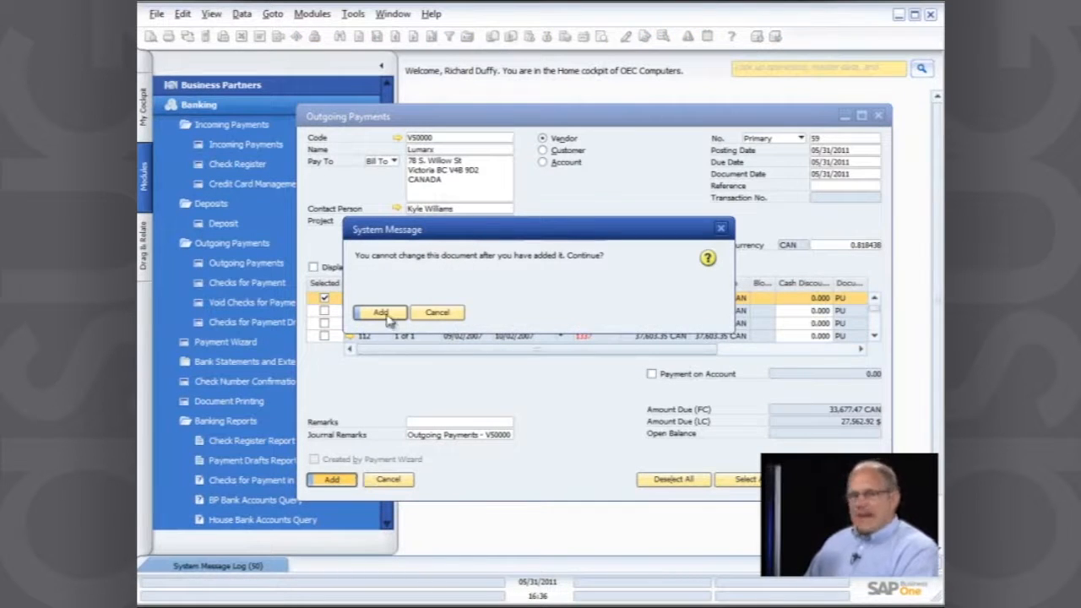
left_click(380, 313)
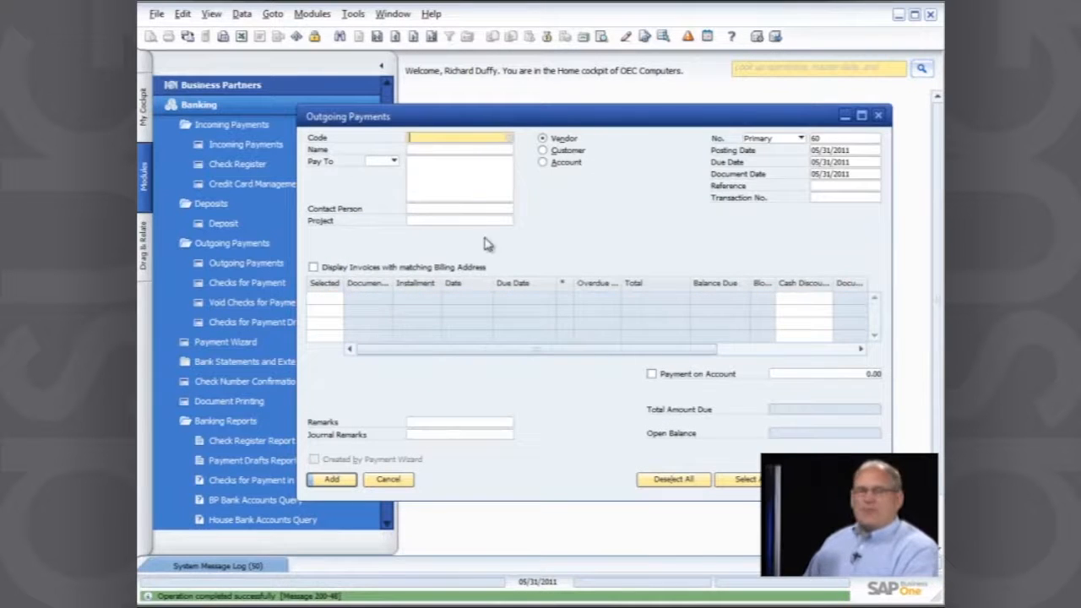
left_click(878, 115)
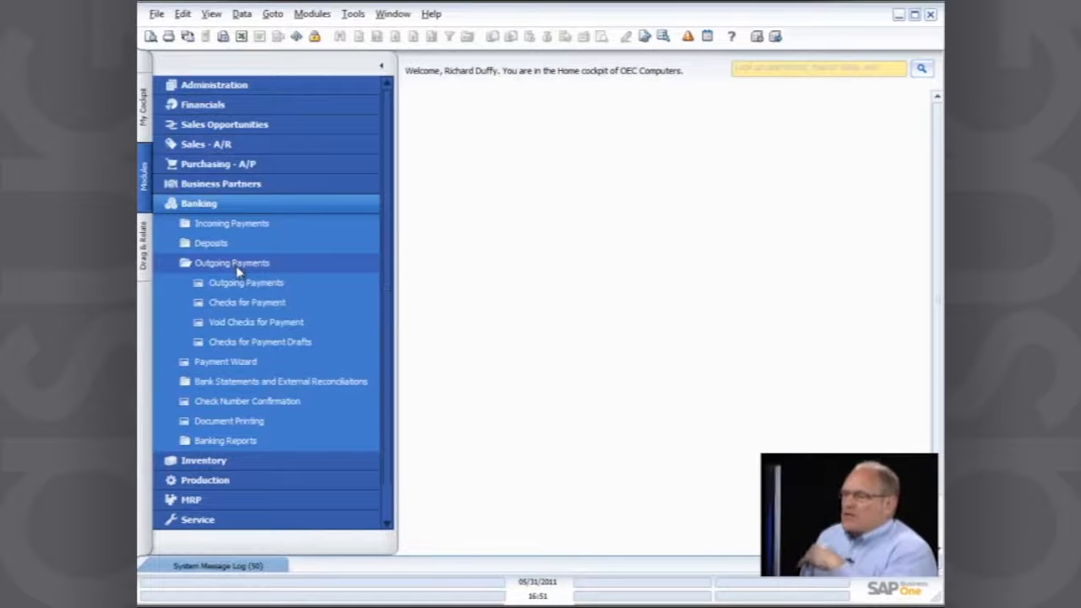
- Start a new payment run in the Payment Wizard, name it "Weekly Run" and accept the outgoing check payment parameters
left_click(224, 361)
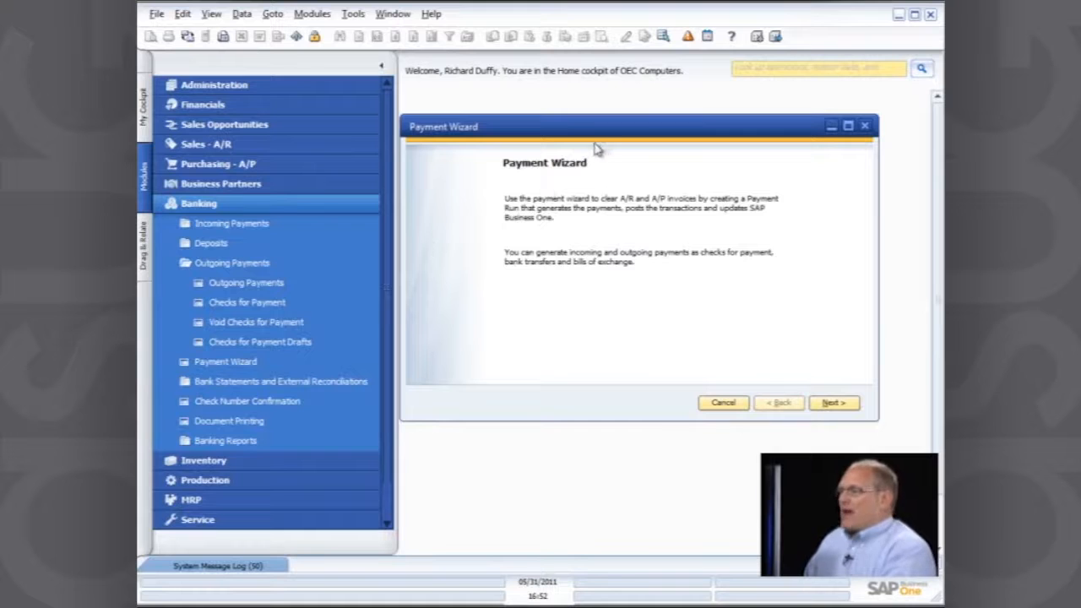
left_click(830, 402)
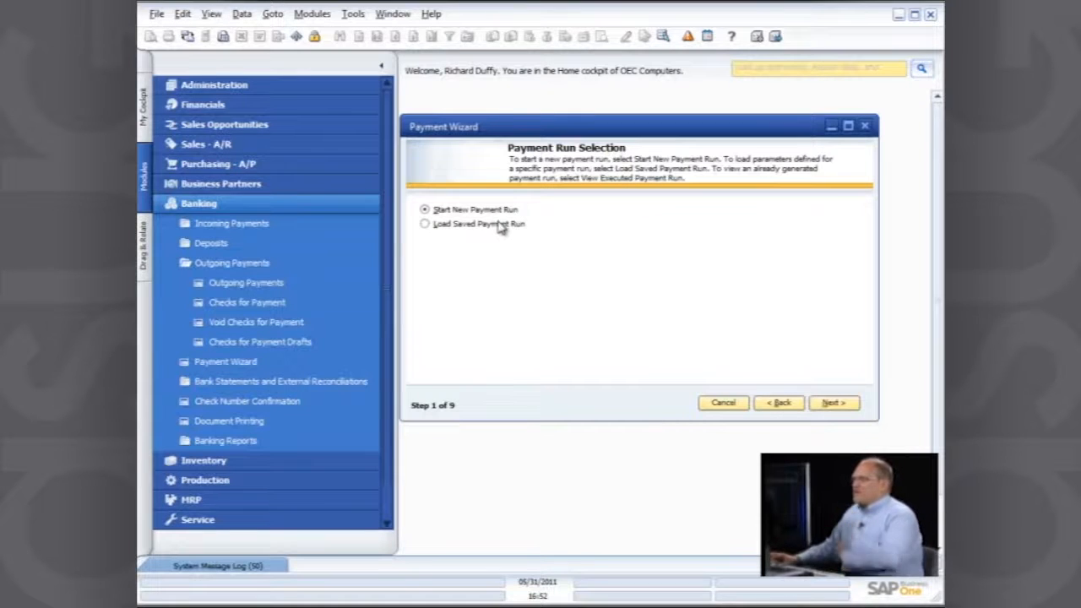
left_click(838, 406)
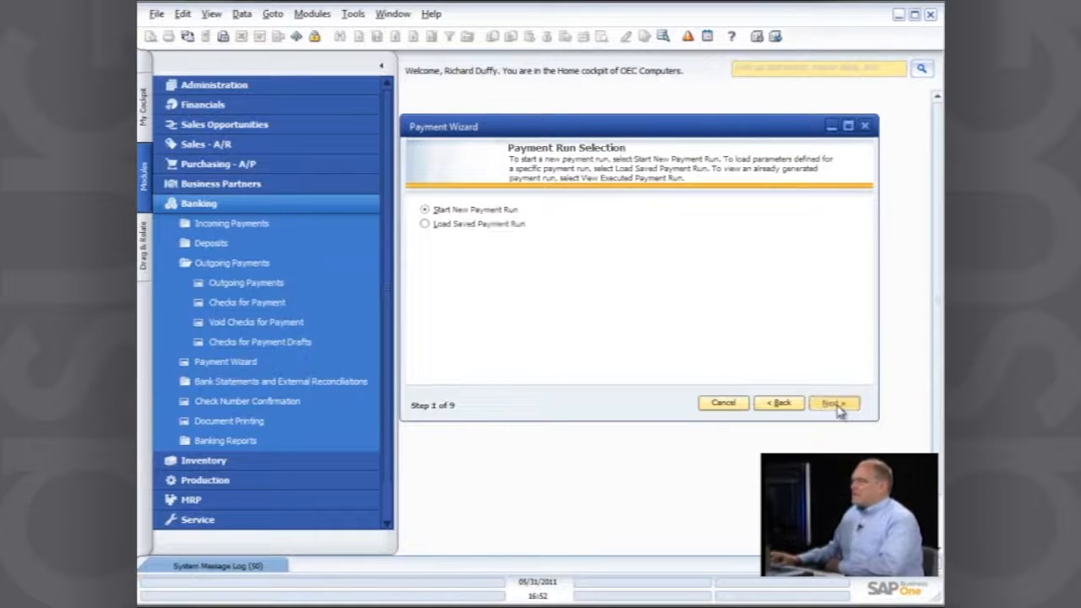
double_click(603, 211)
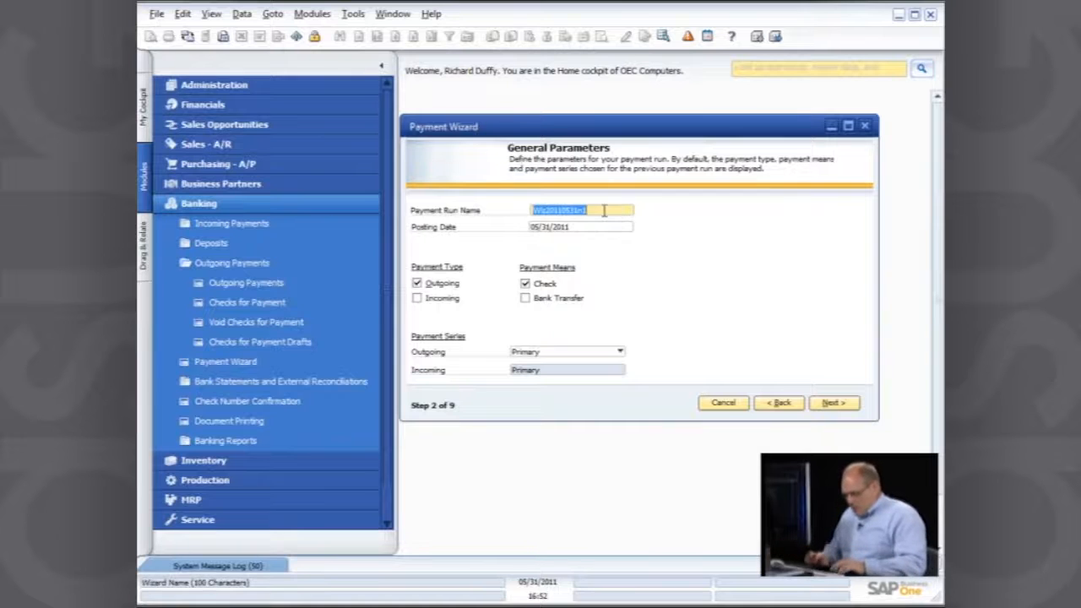
type("Weekly ")
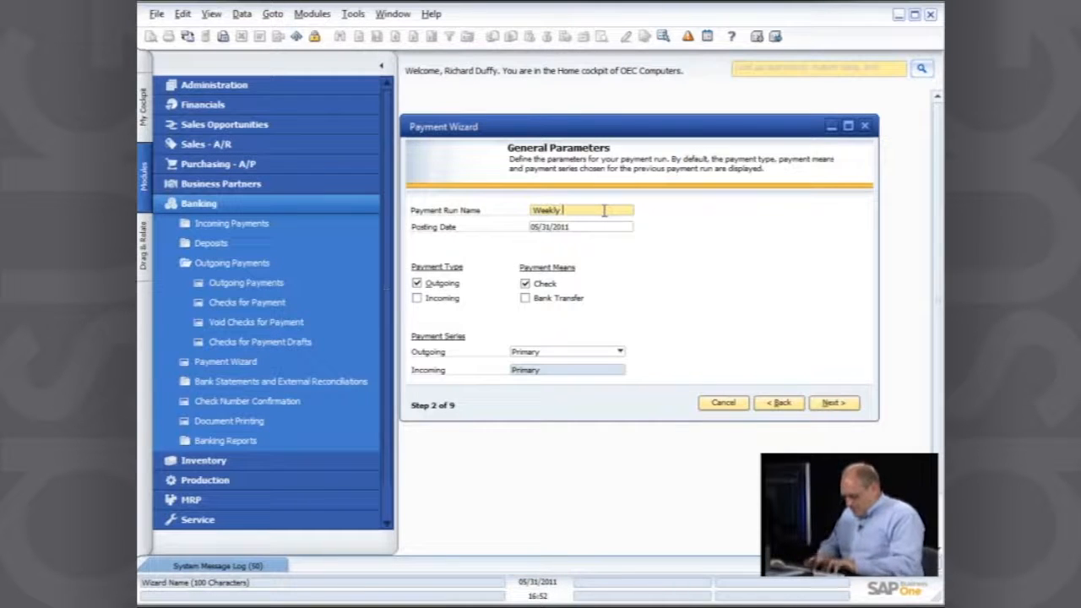
type("Run")
key("Tab")
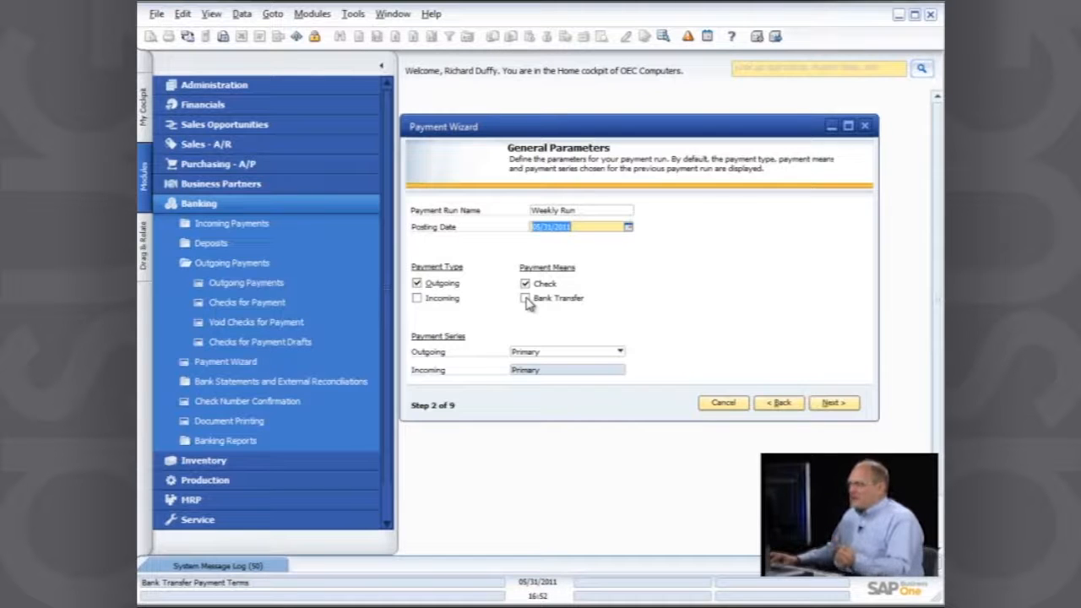
left_click(829, 402)
- Add the vendors of all codes and groups to the payment run and accept the business partner selection
left_click(770, 375)
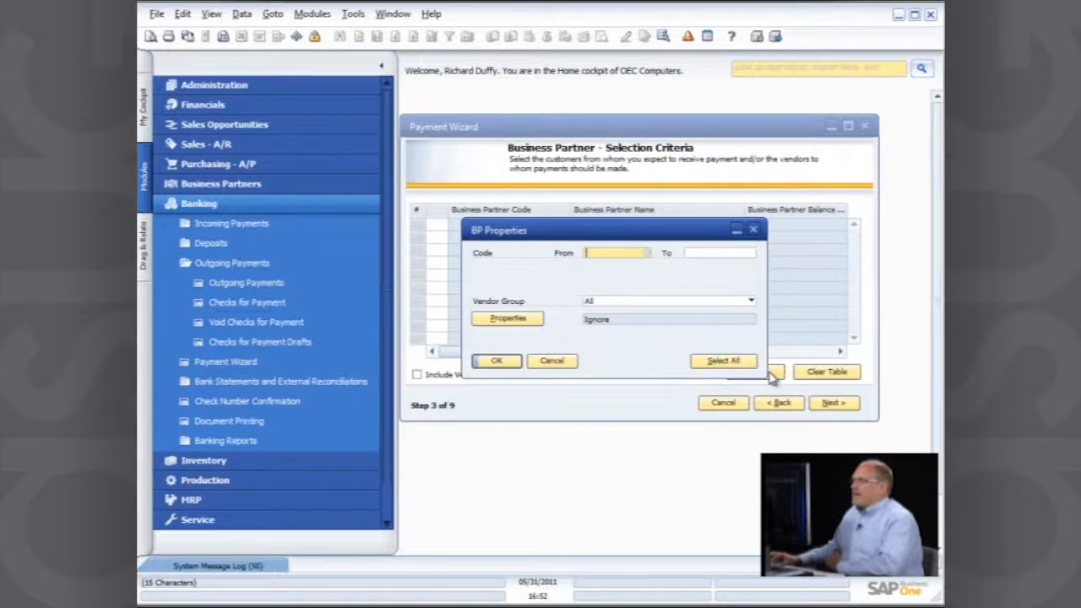
left_click(498, 361)
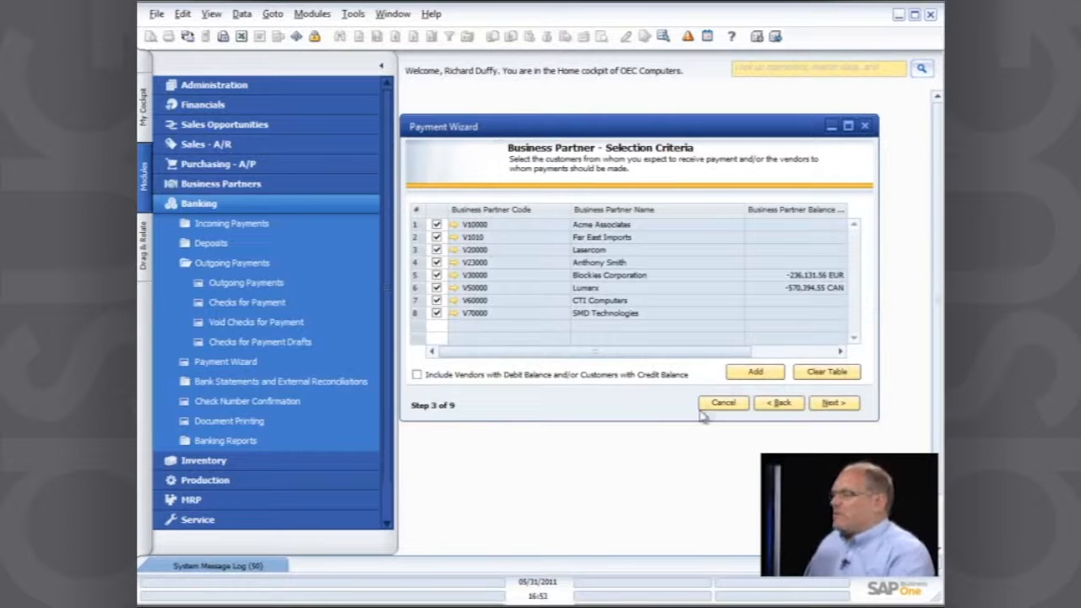
left_click(818, 404)
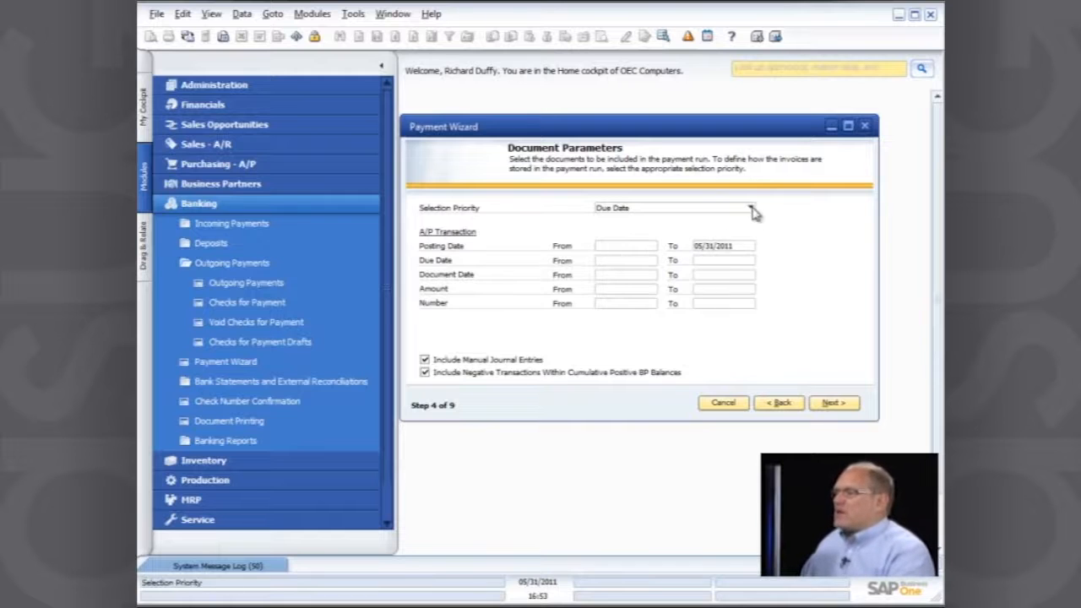
- Limit the A/P documents to due dates up to 05/31/2011 and choose Outgoing Checks as the payment method
left_click(723, 263)
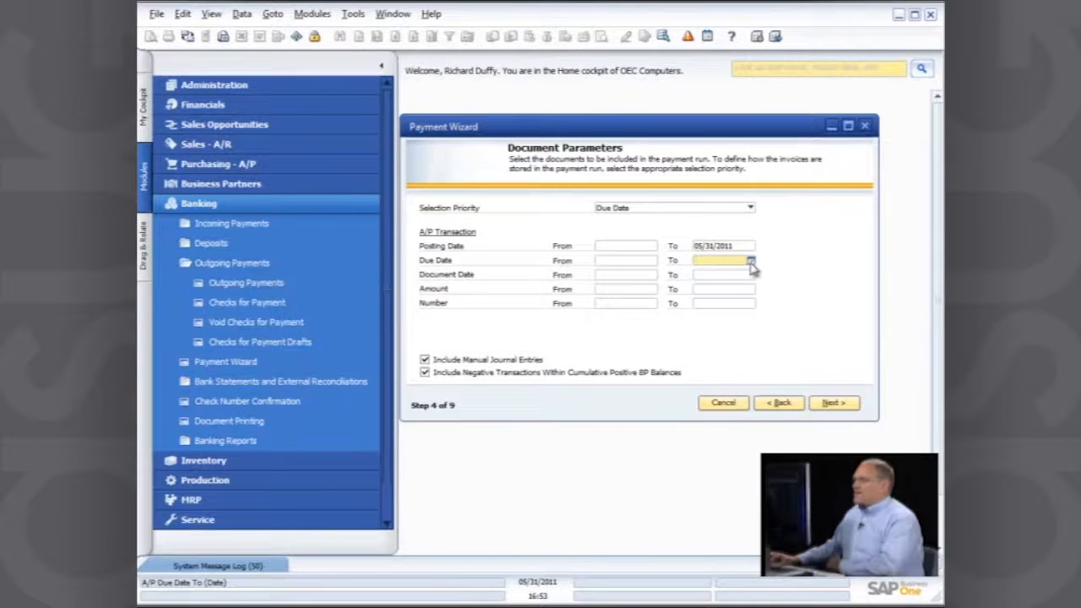
left_click(751, 262)
left_click(732, 391)
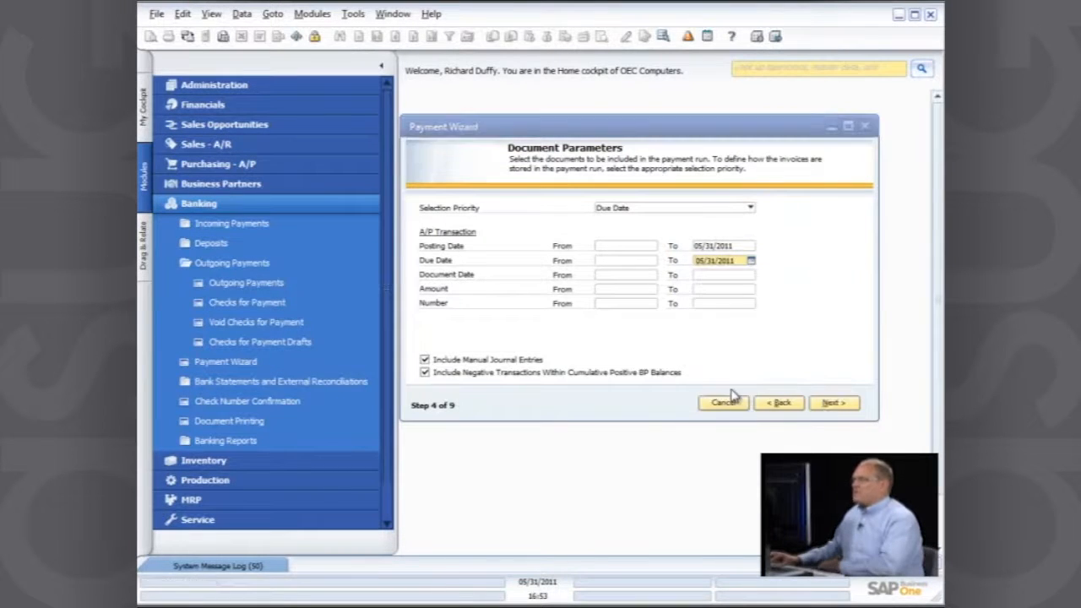
left_click(831, 405)
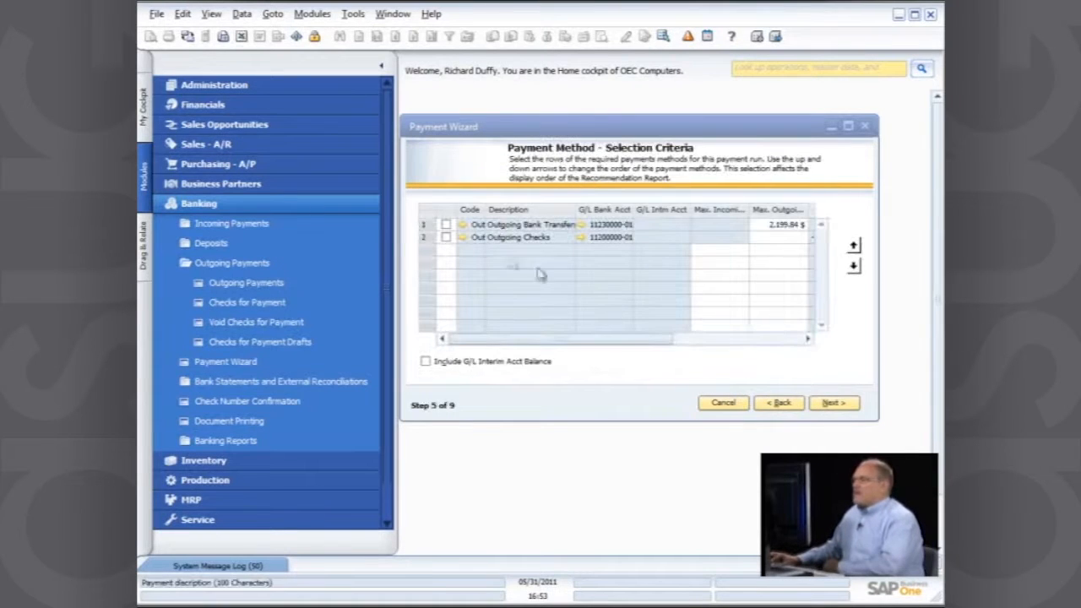
left_click(446, 238)
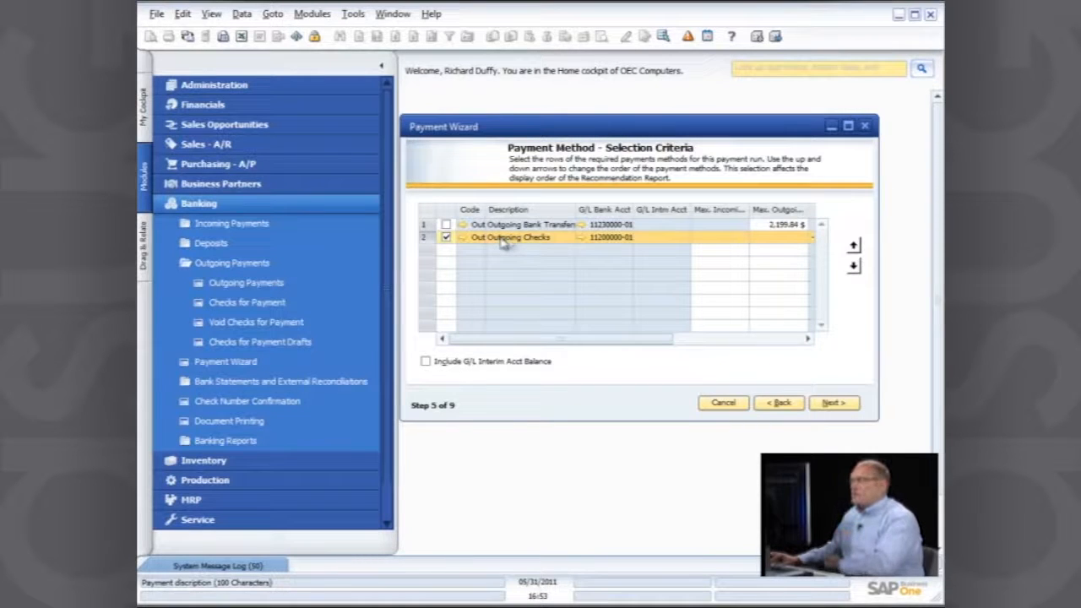
left_click(831, 403)
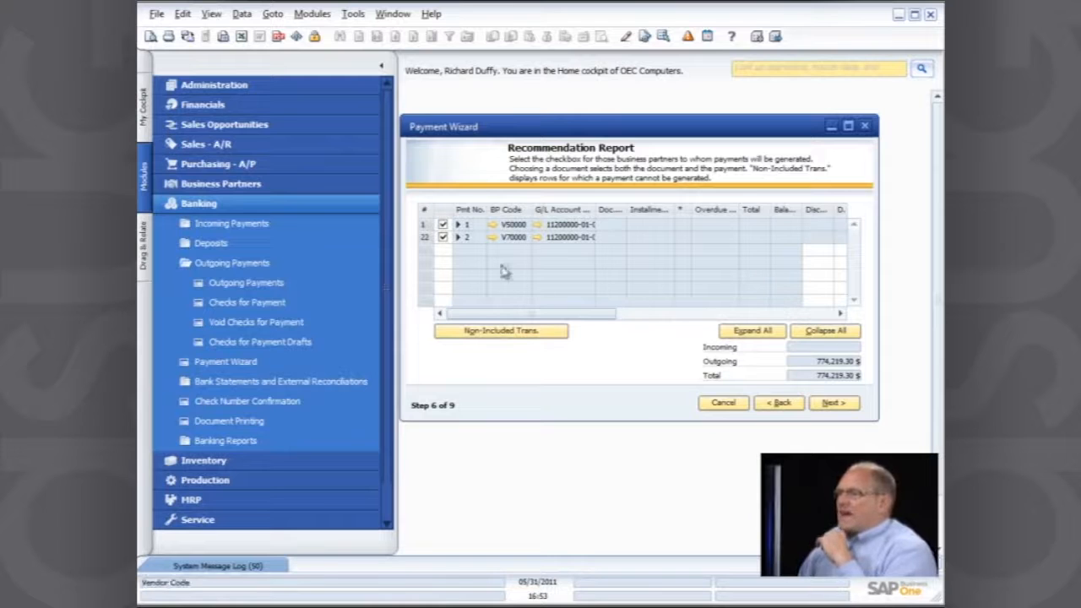
- Expand all payments in the recommendation report, widen the wizard window and examine the report's print preview
left_click(752, 331)
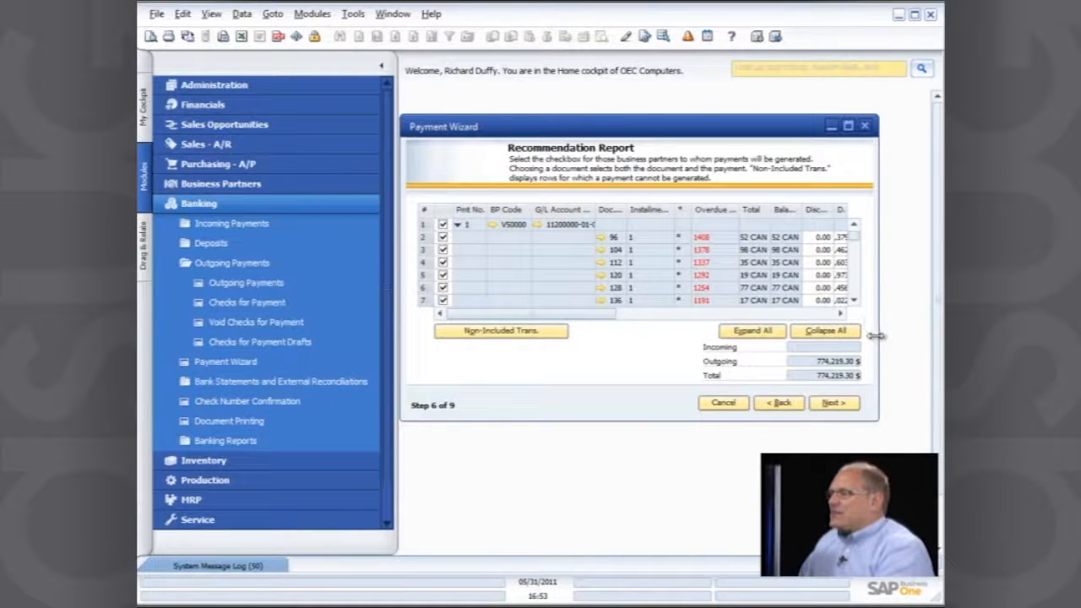
left_click_drag(879, 294, 926, 294)
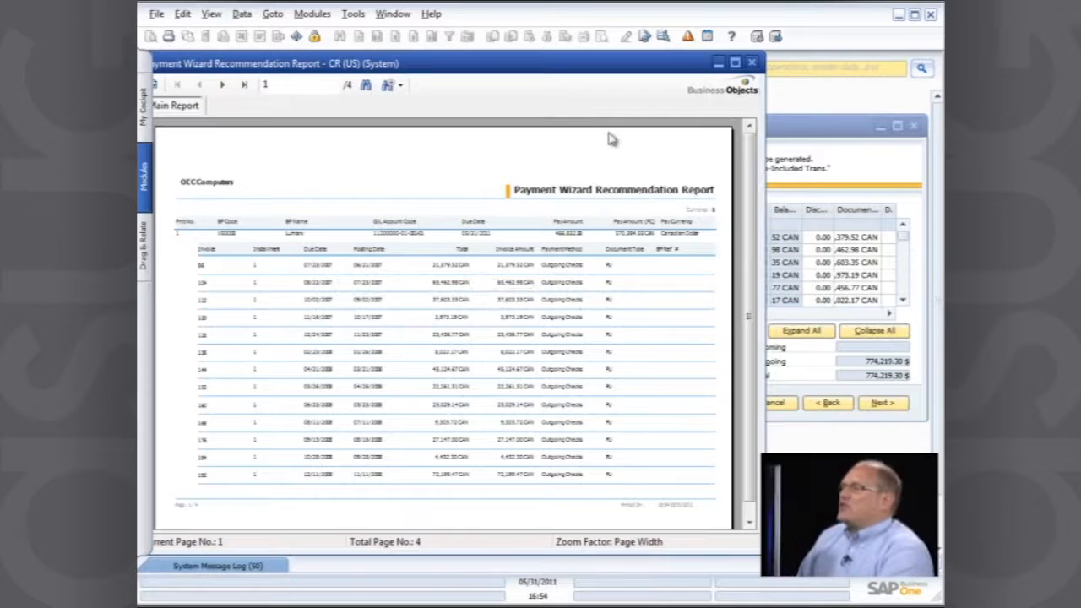
left_click(749, 63)
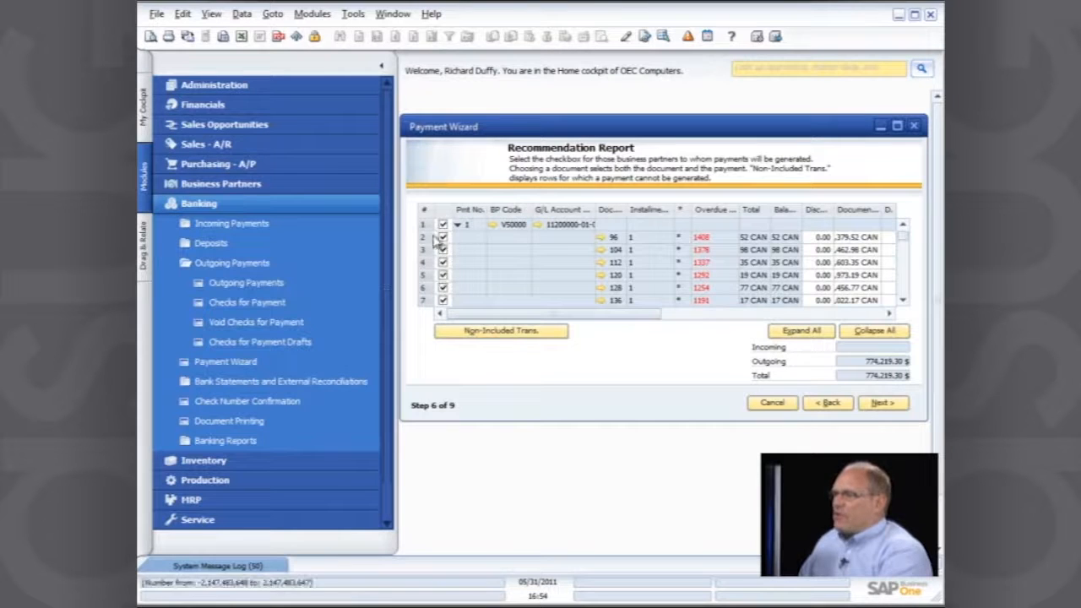
- Exclude invoices 120, 112 and 128 of vendor V50000 and invoices 122, 114 and 106 of vendor V70000 from the payment run
left_click(443, 276)
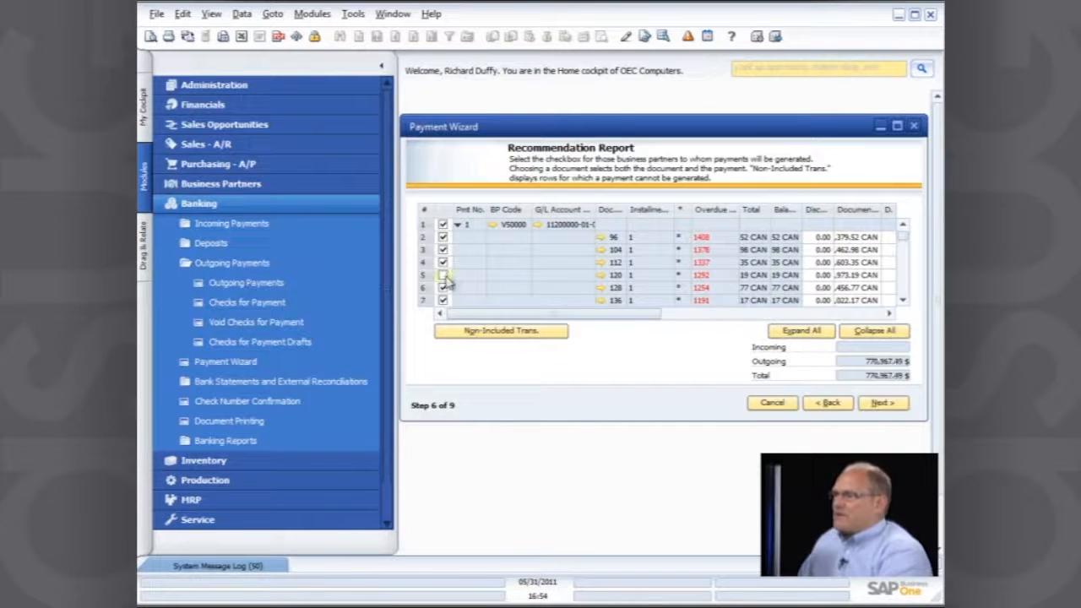
left_click(442, 262)
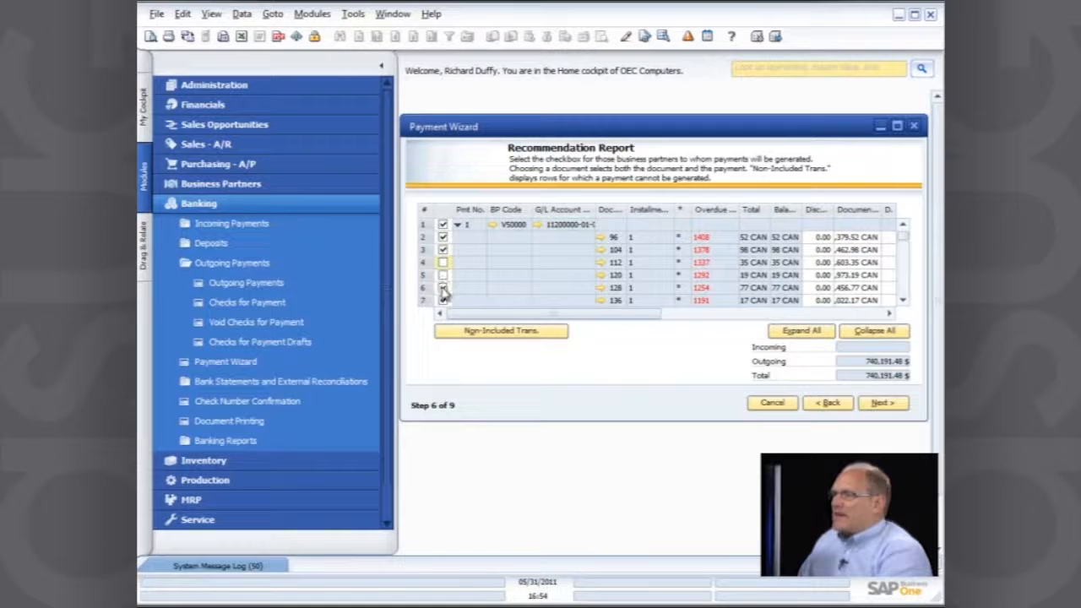
left_click(443, 287)
scroll(444, 288, "down", 4)
scroll(444, 293, "down", 4)
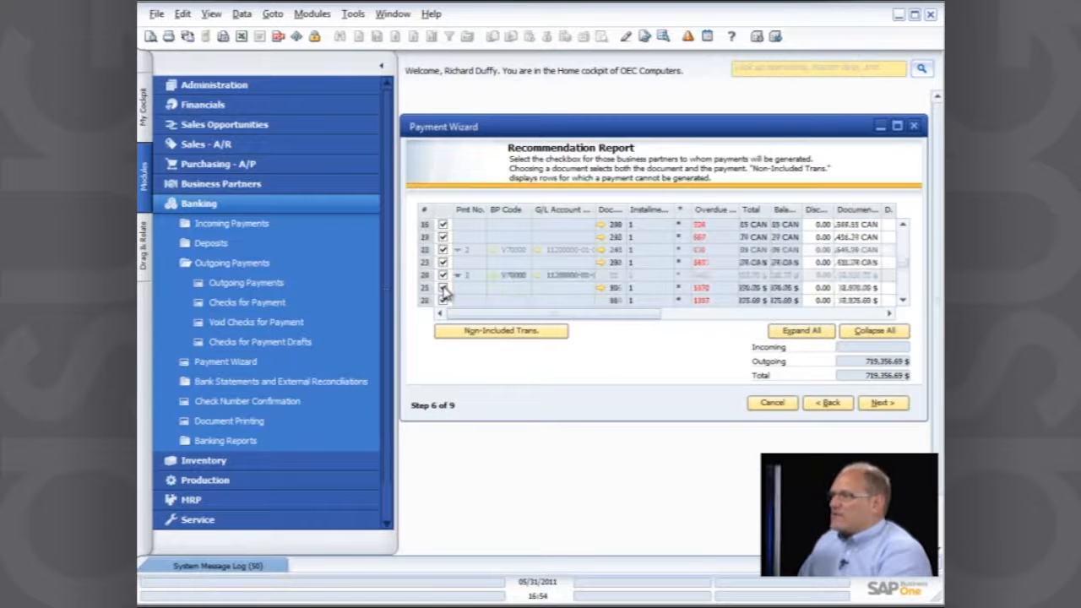
left_click(443, 276)
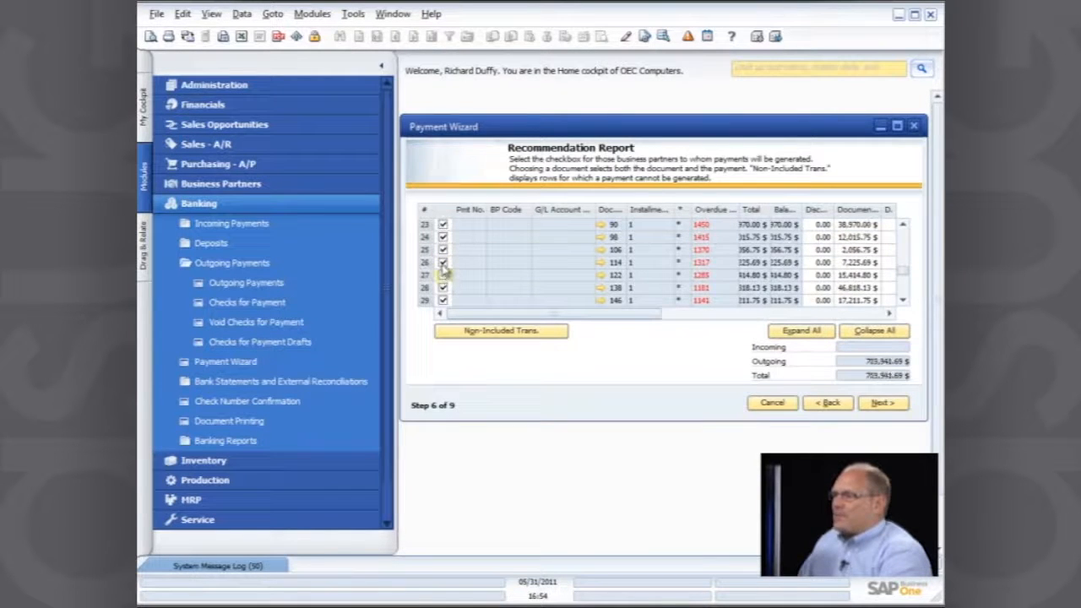
left_click(443, 263)
left_click(442, 250)
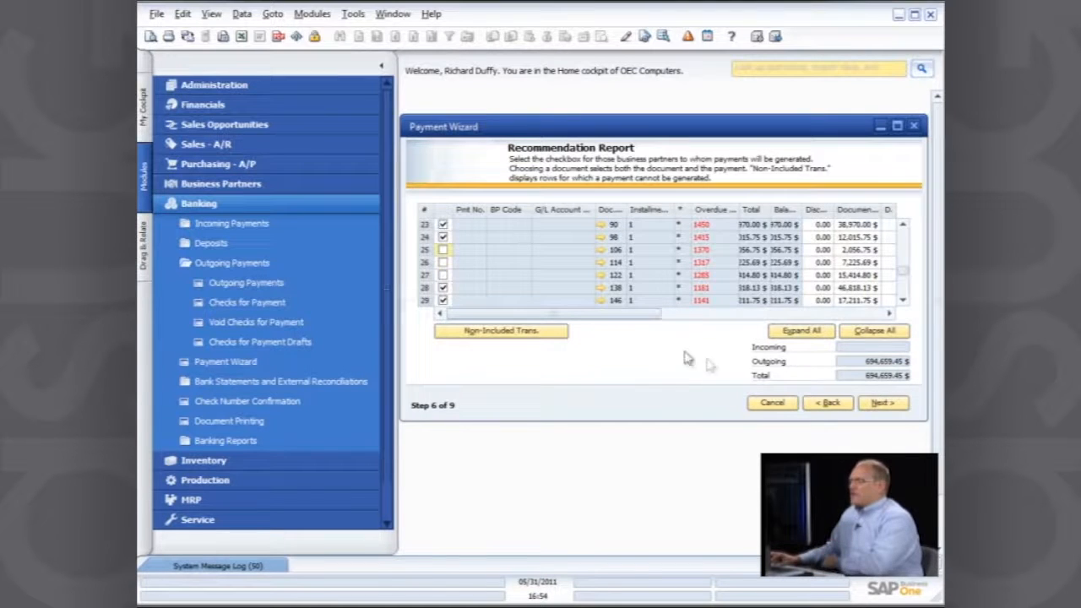
left_click(883, 404)
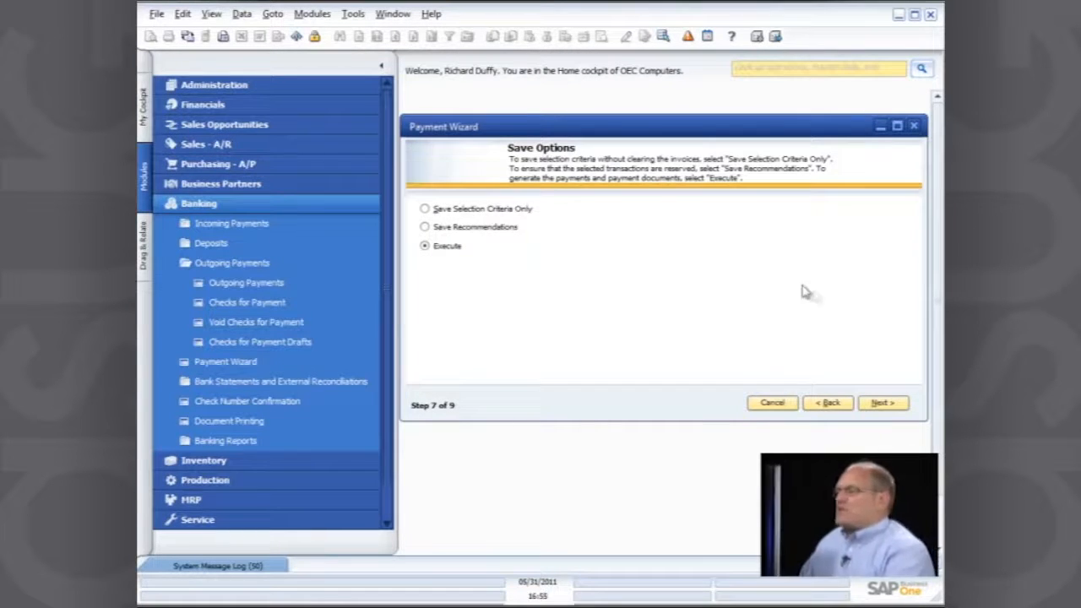
- Execute the payment run to generate the payment documents and proceed past the run summary
left_click(880, 404)
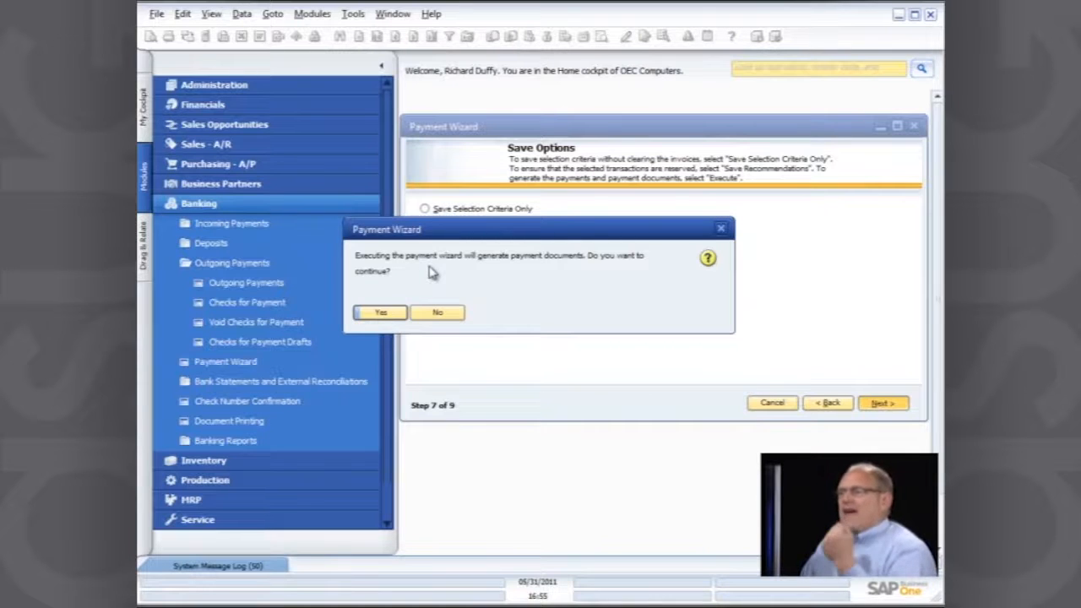
left_click(384, 314)
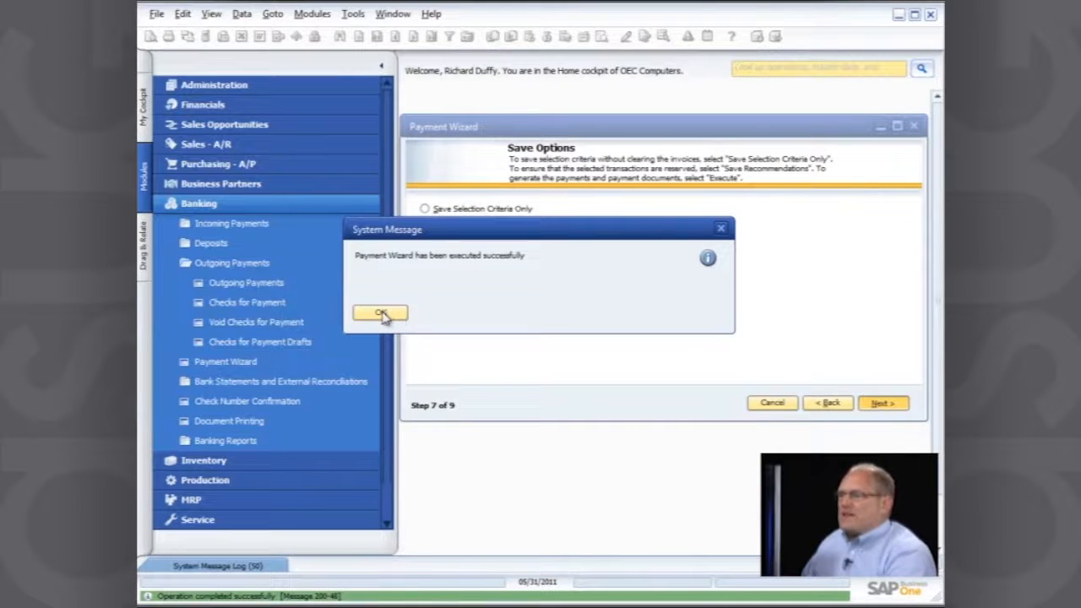
left_click(380, 313)
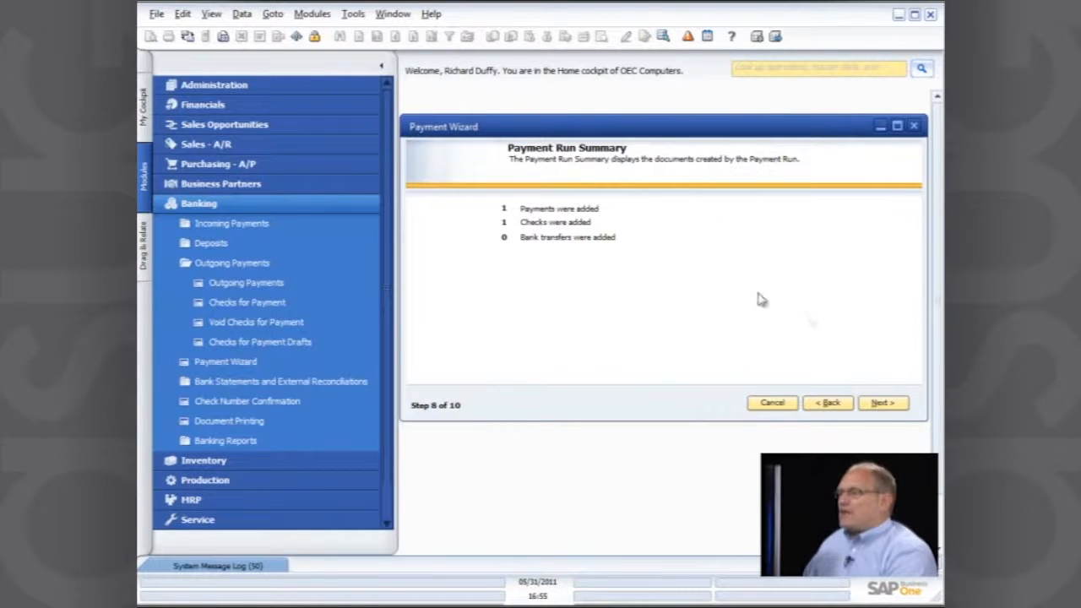
left_click(881, 403)
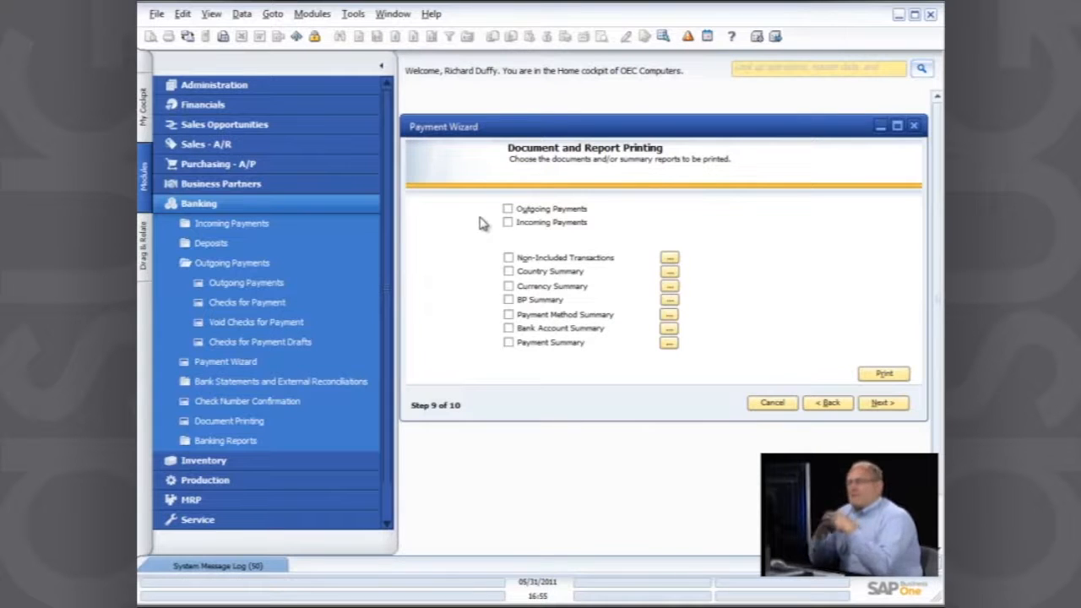
- Select Outgoing Payments, BP Summary and Payment Summary as the documents to print and start printing them
left_click(507, 210)
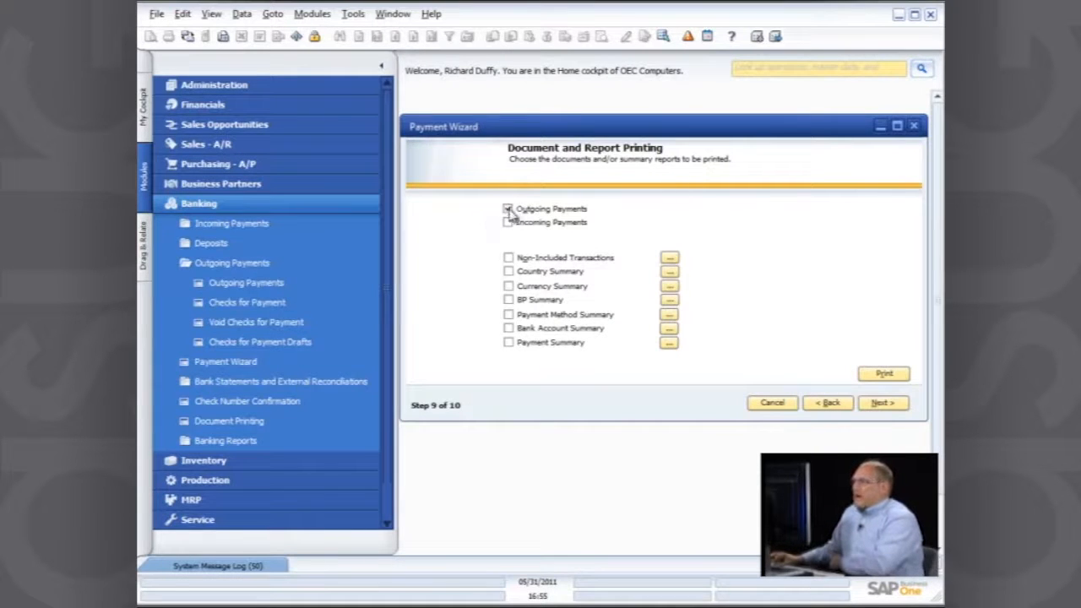
left_click(508, 343)
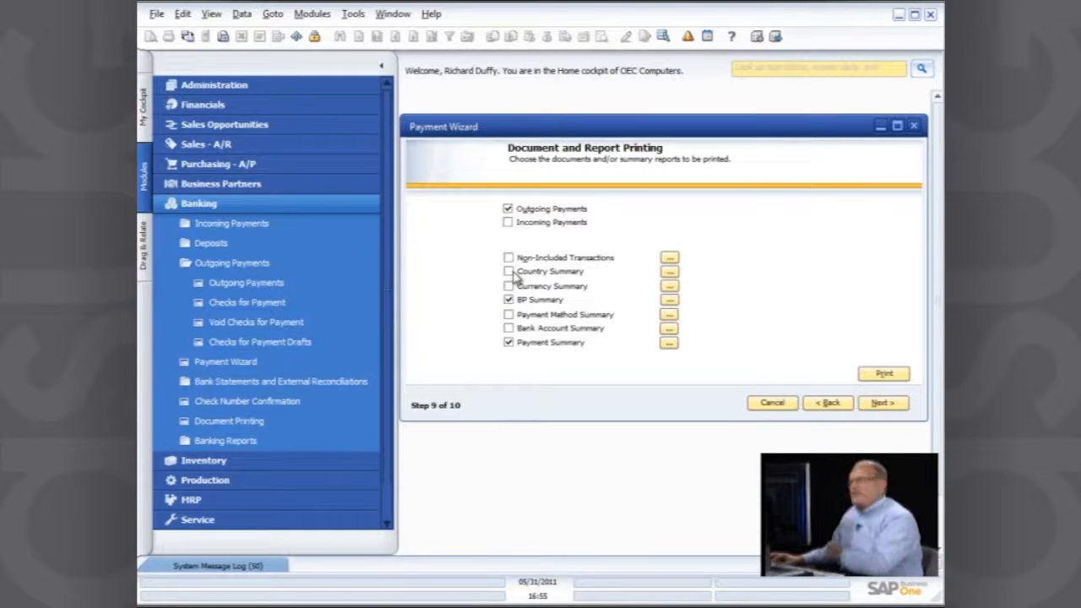
left_click(882, 375)
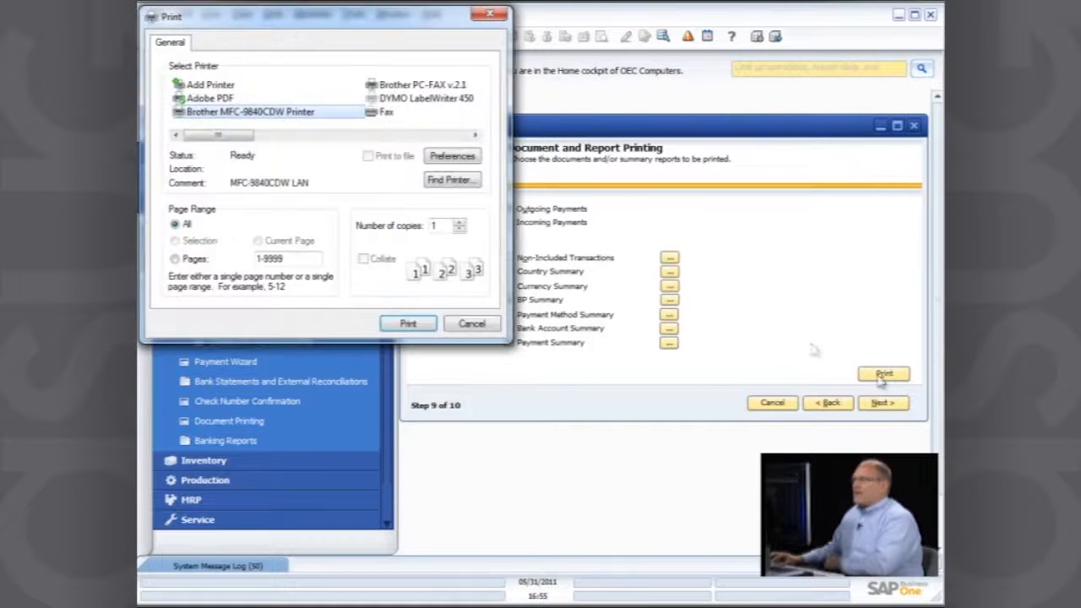
- Print the BP Summary report to Adobe PDF, skip the Acrobat registration and save the file as PWZ80001
left_click(219, 99)
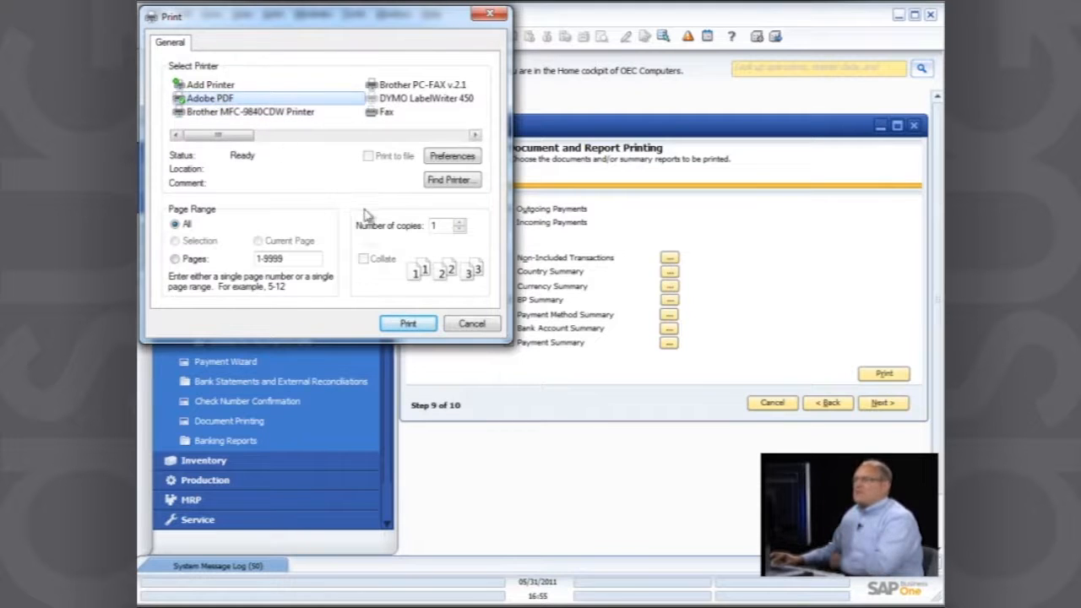
left_click(411, 325)
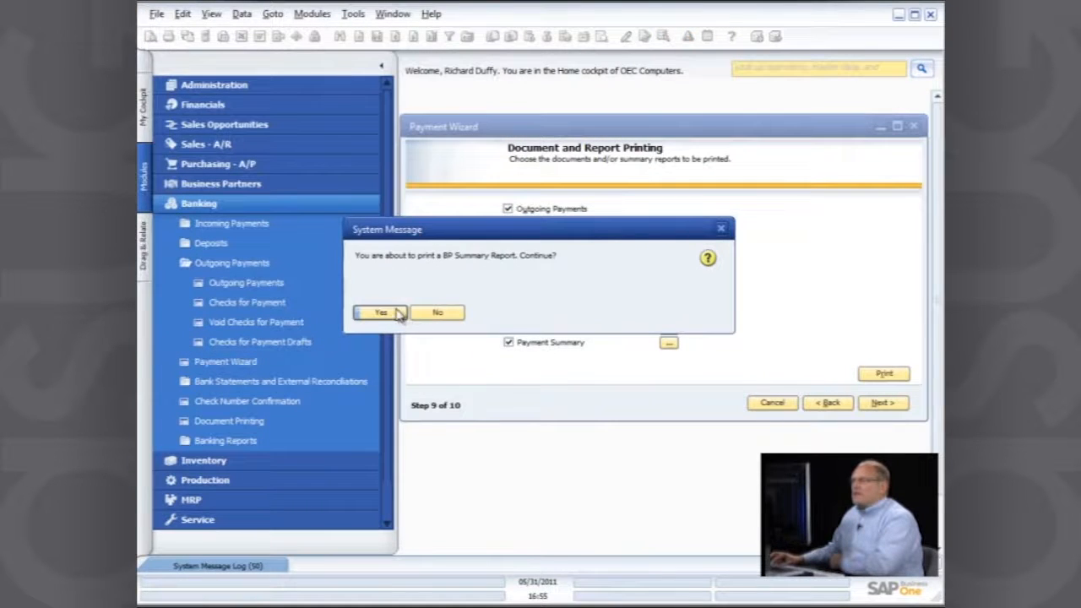
left_click(391, 311)
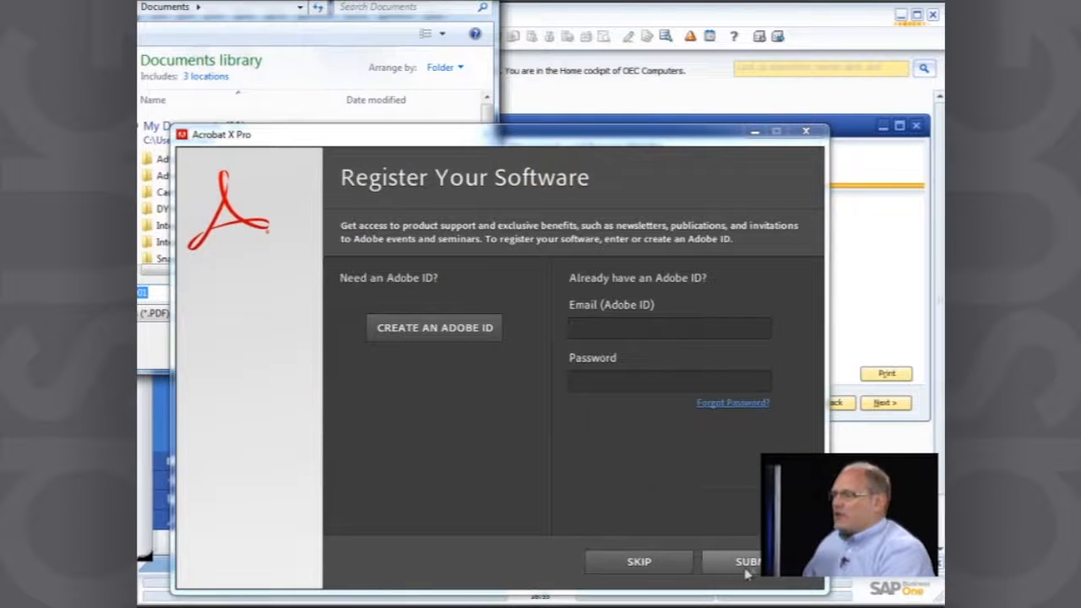
left_click(660, 561)
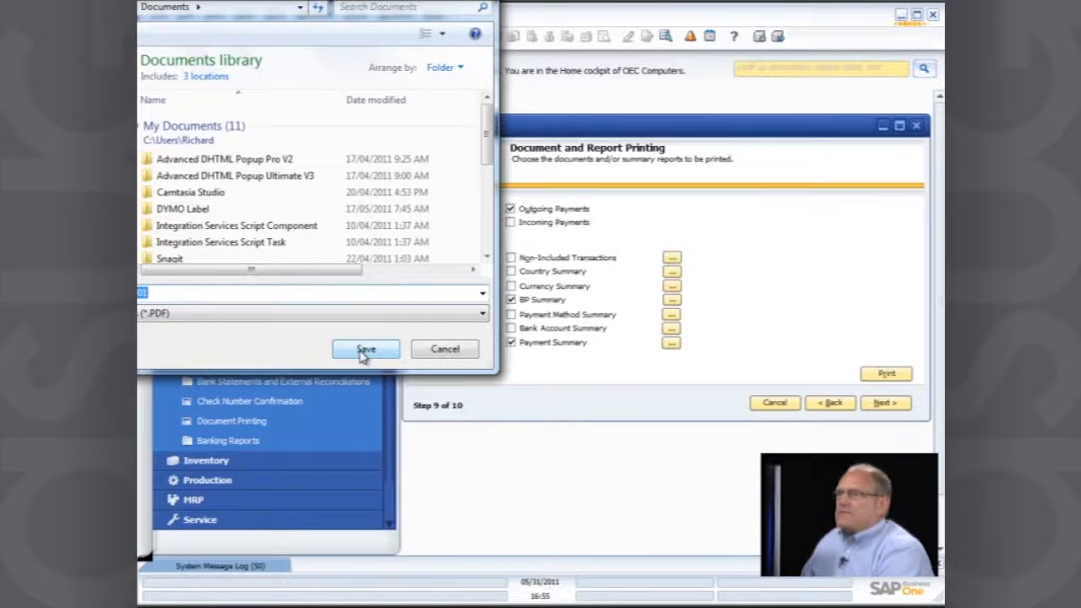
left_click(110, 83)
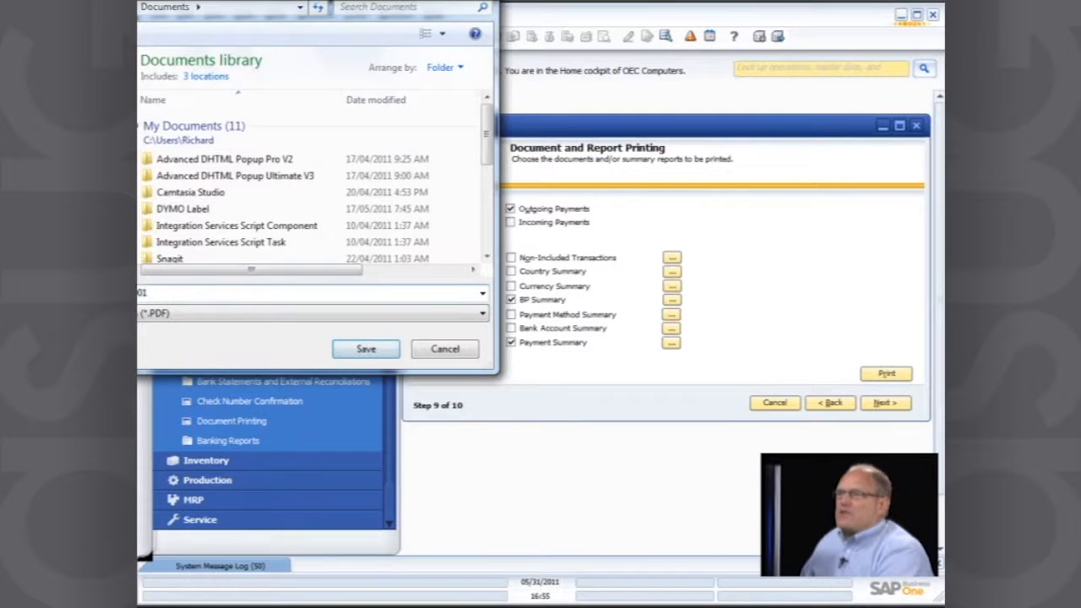
left_click(374, 349)
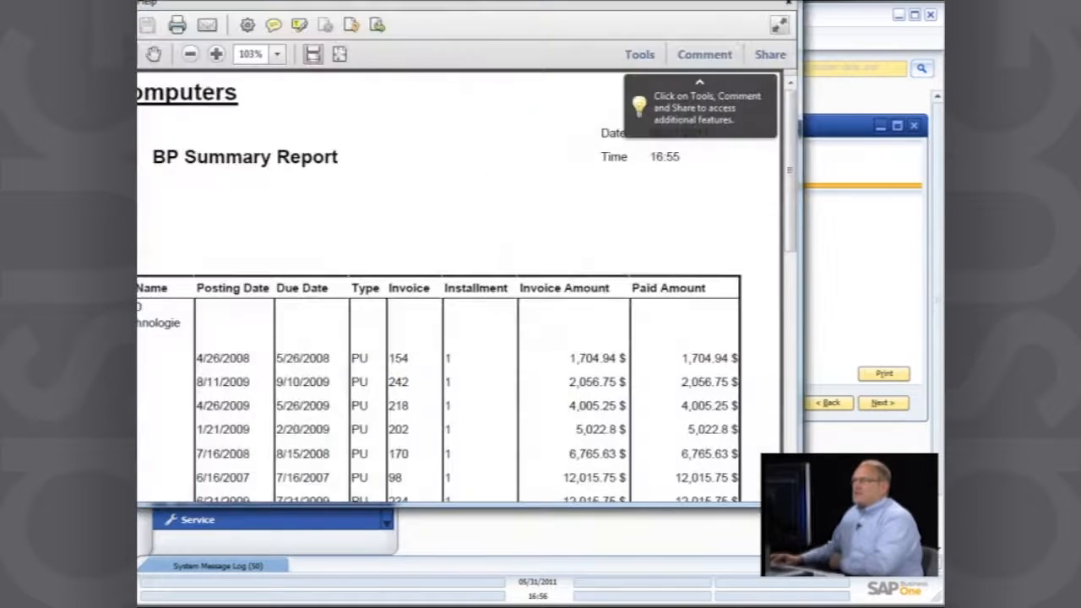
- Examine the invoice lines and paid amounts in the BP Summary Report PDF, and close the document
scroll(377, 275, "down", 3)
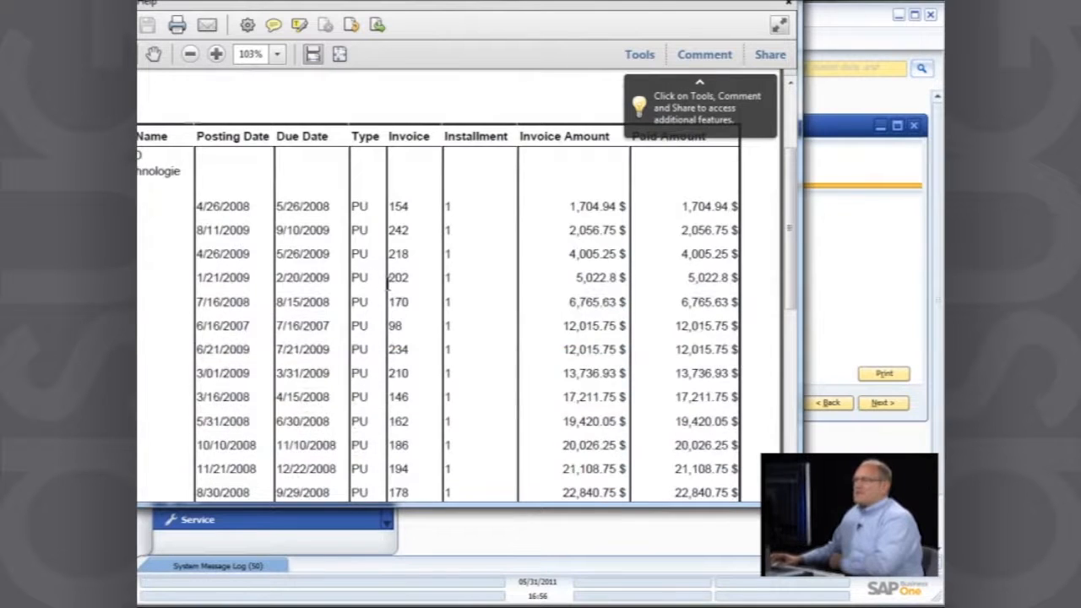
scroll(388, 284, "down", 6)
scroll(388, 283, "up", 5)
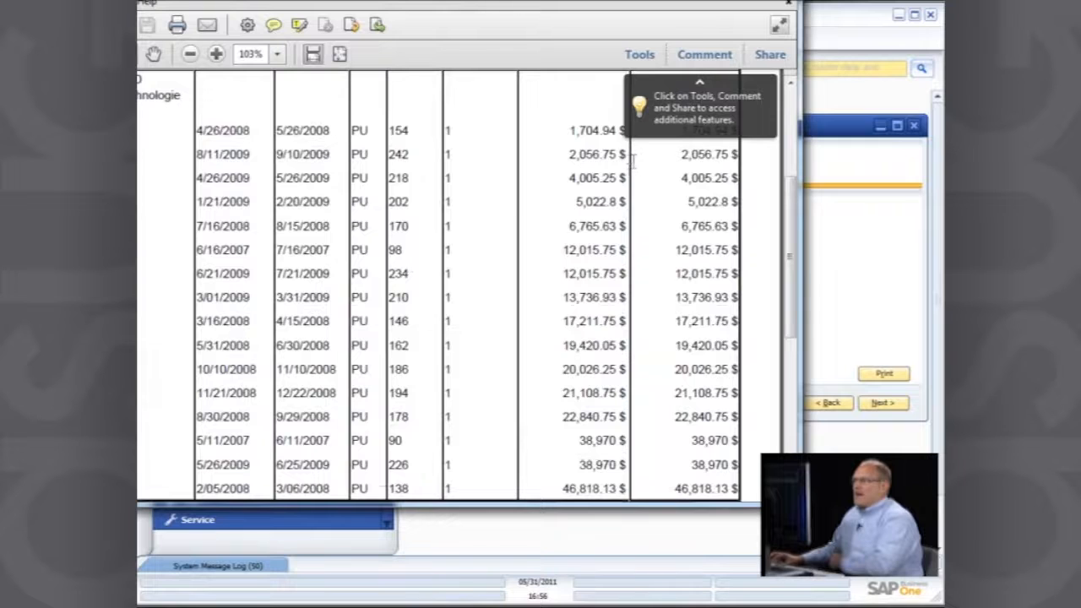
scroll(632, 160, "up", 3)
left_click(779, 1)
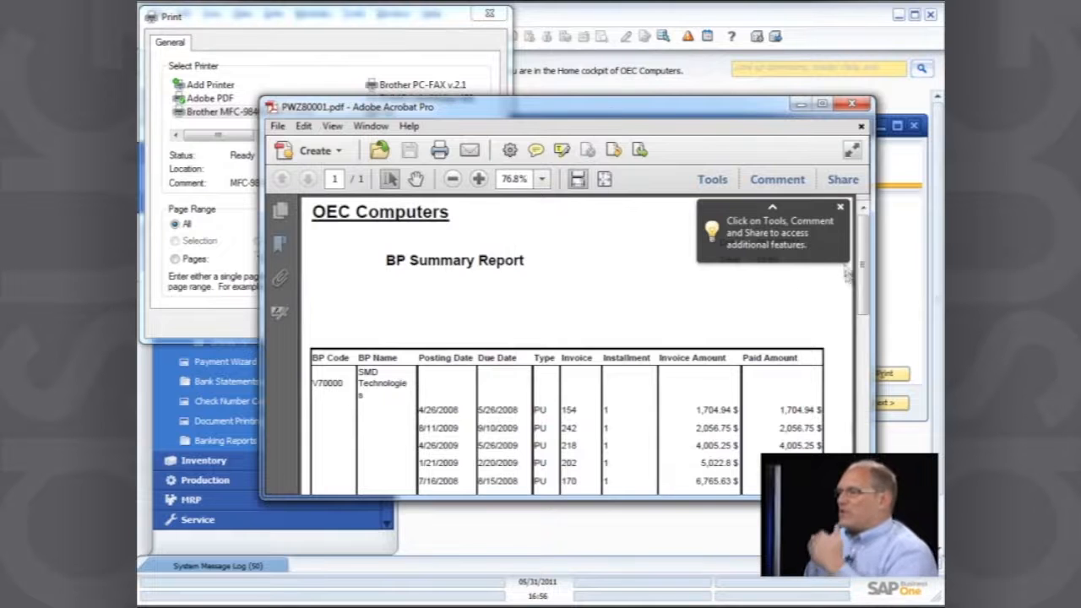
left_click_drag(863, 283, 870, 344)
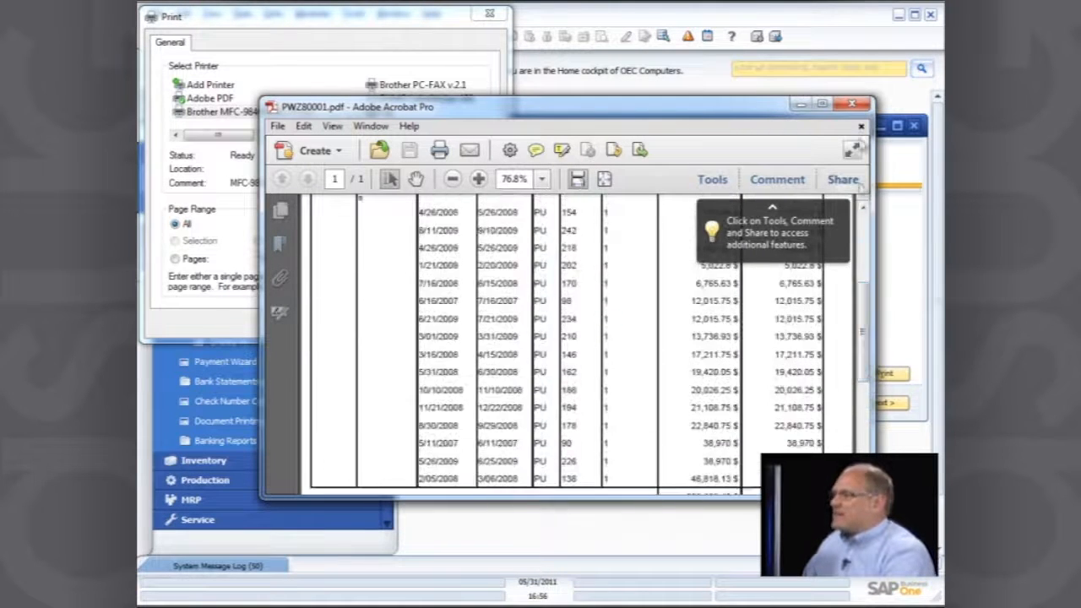
left_click(854, 105)
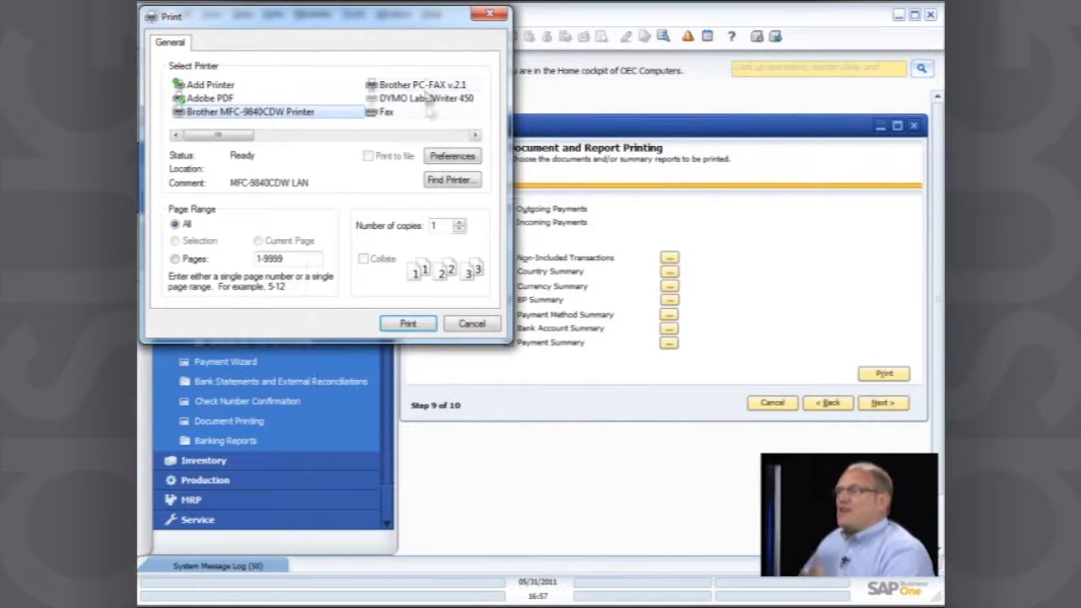
- Print the Payment Summary report to Adobe PDF as PWZ50001 on the Desktop, check the resulting PDF and close it
left_click(221, 99)
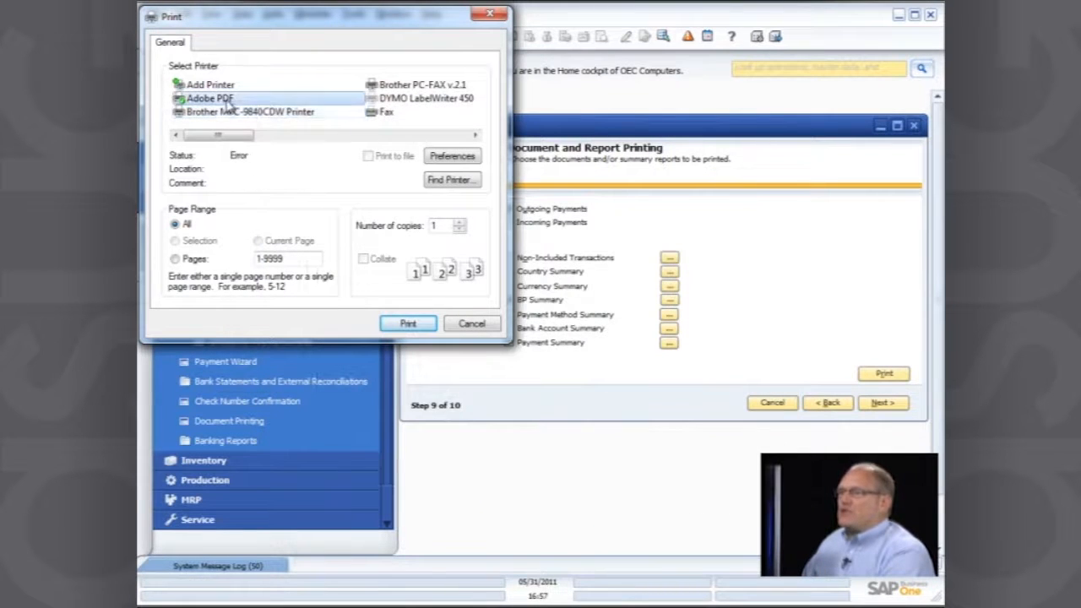
left_click(412, 326)
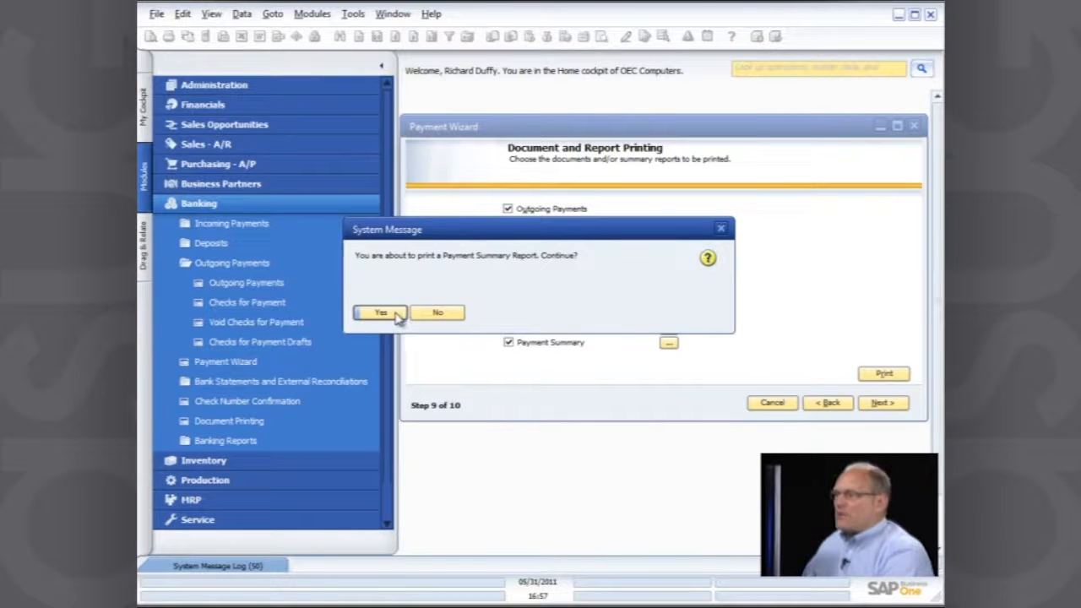
left_click(397, 314)
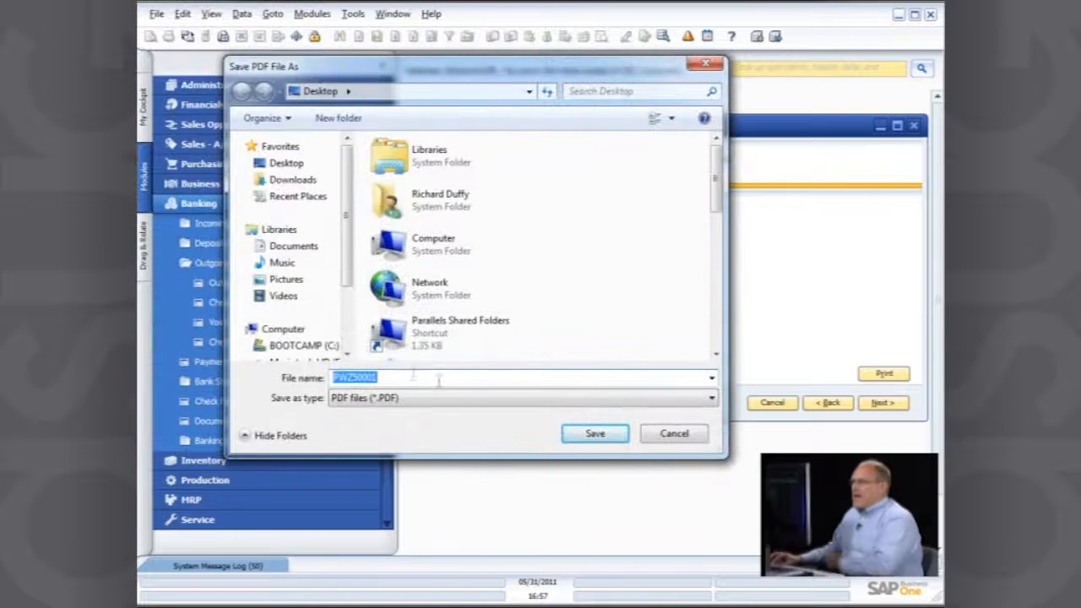
left_click(599, 435)
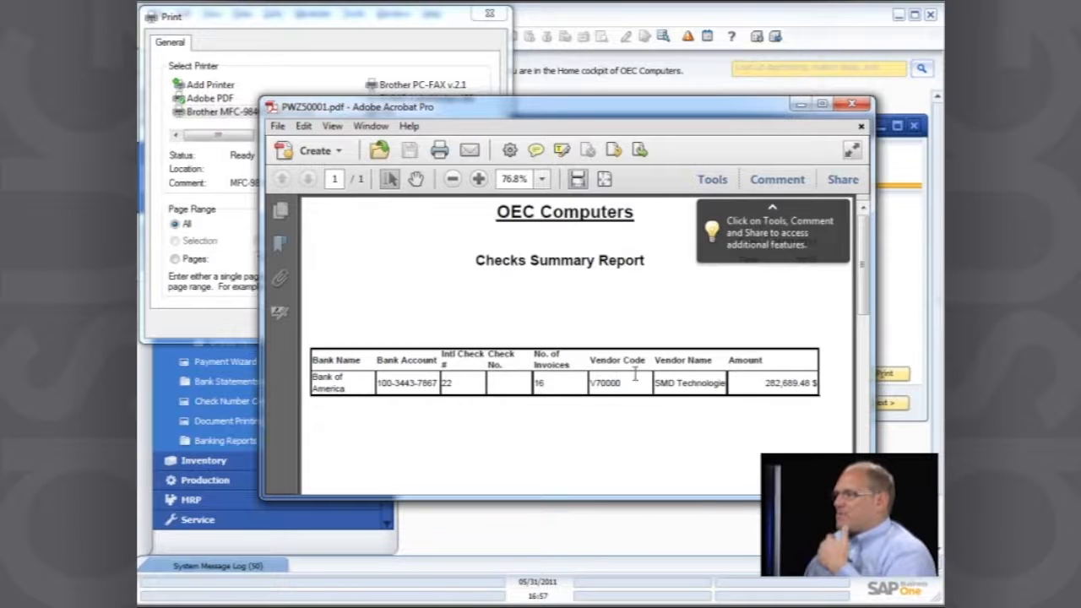
scroll(637, 379, "down", 5)
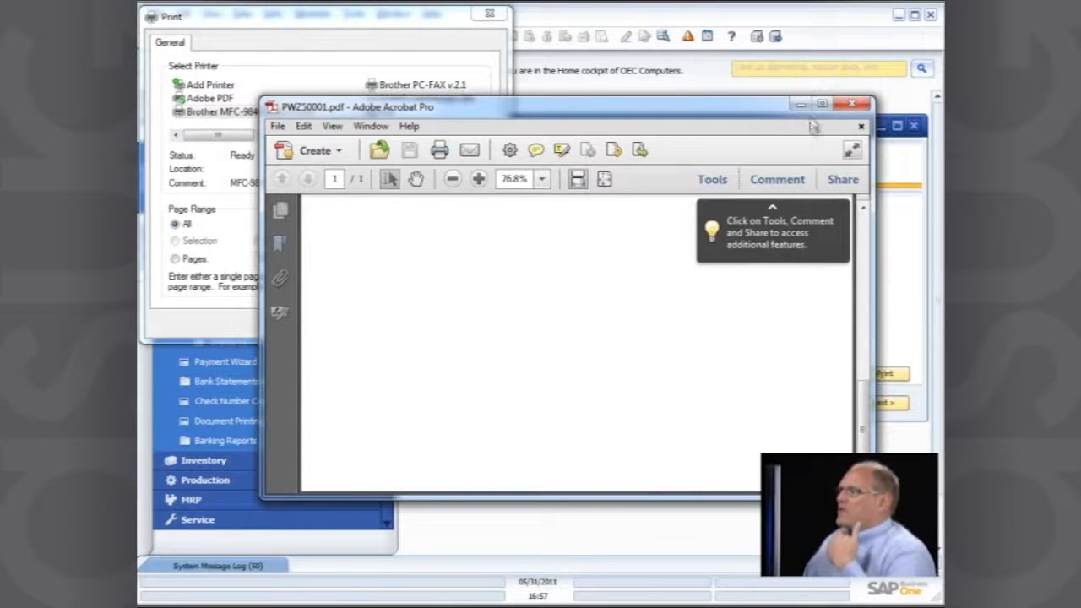
left_click(854, 104)
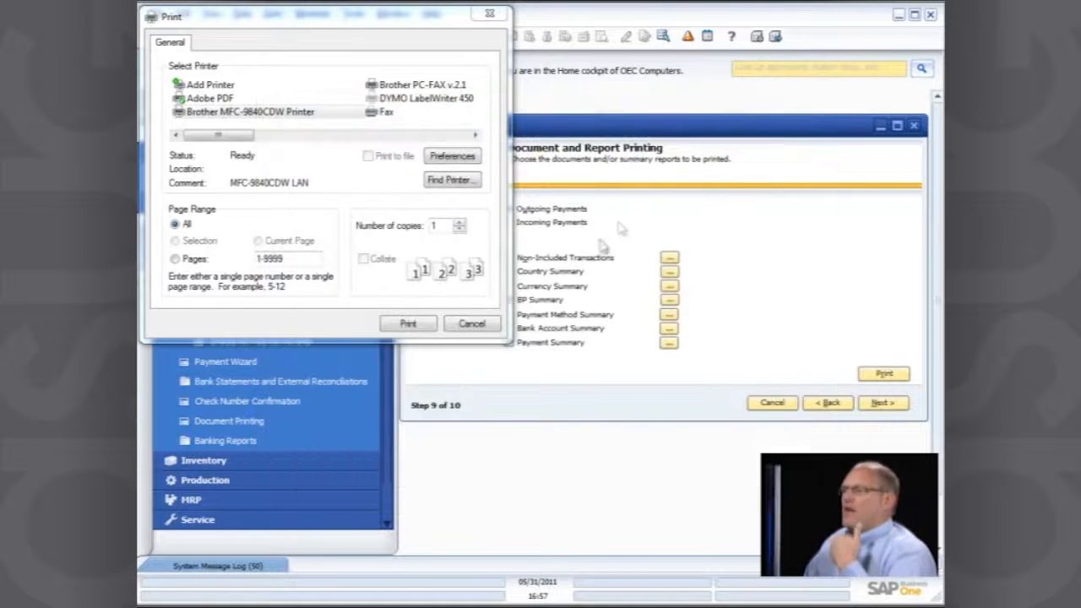
- Decline printing the Outgoing Payments documents and proceed to the wizard's check printing stage
left_click(409, 326)
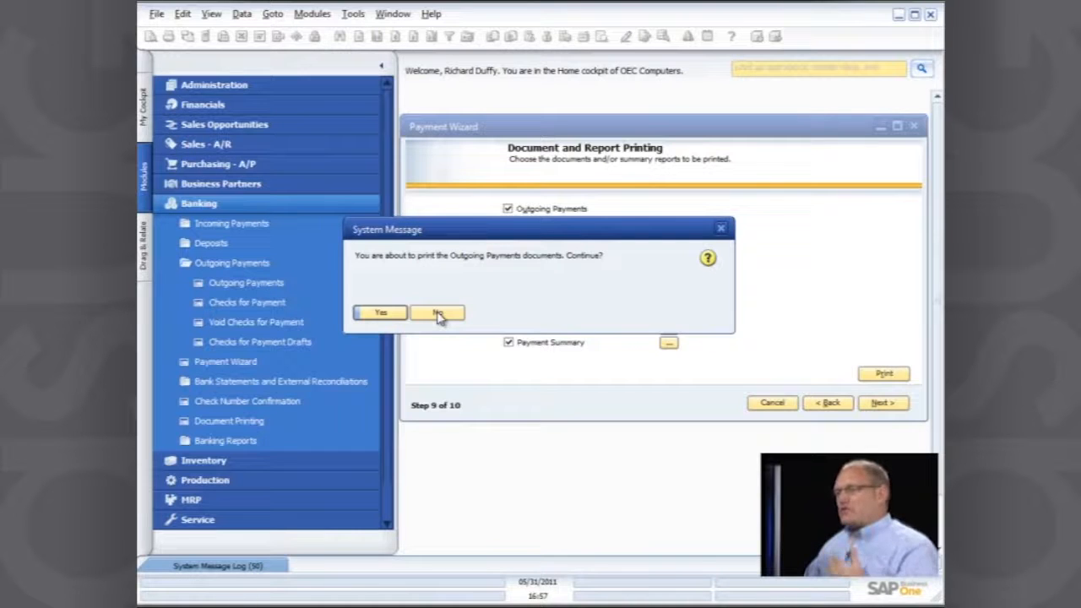
left_click(437, 314)
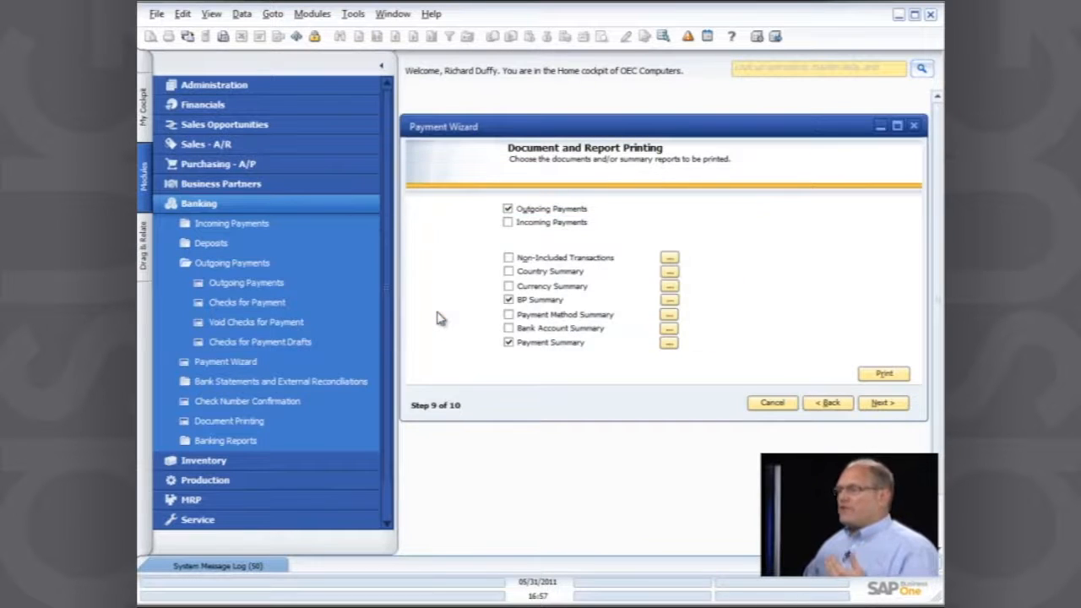
left_click(883, 404)
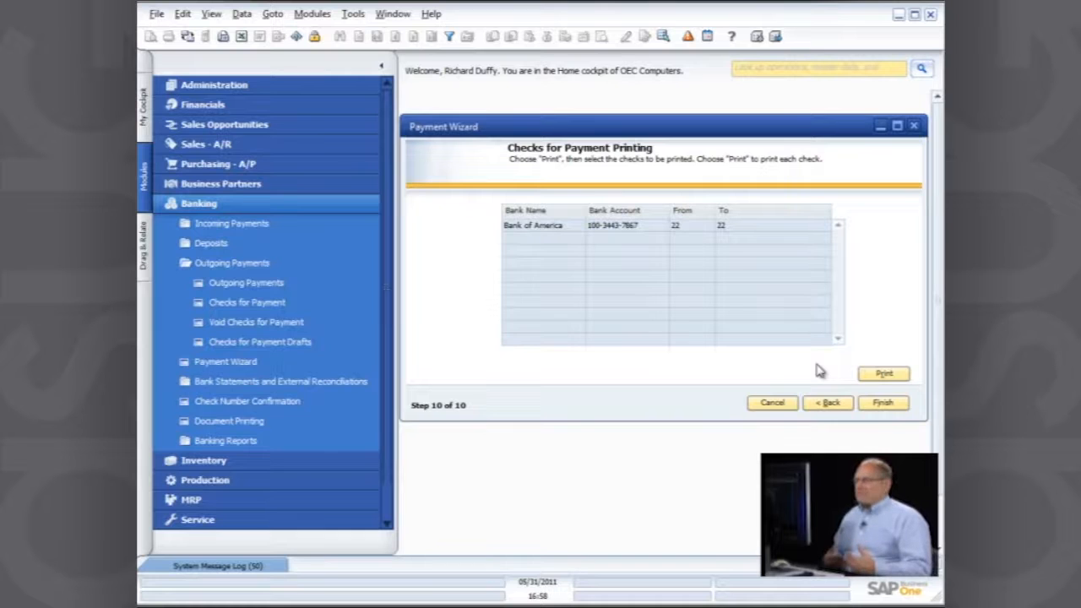
- Open the print selection criteria for the checks and set the document type to Checks for Payment
left_click(884, 375)
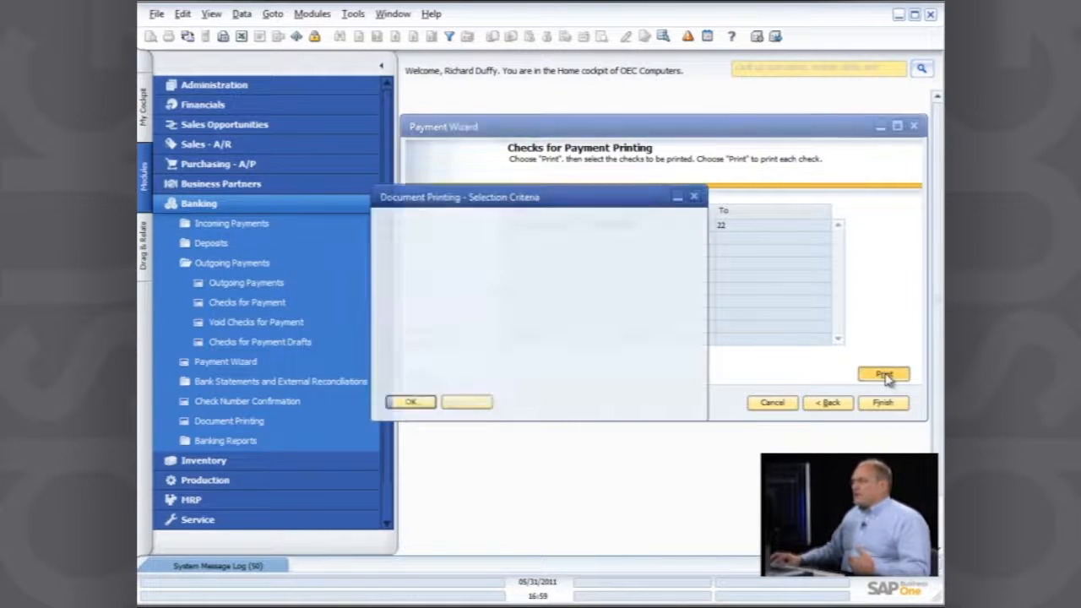
left_click(692, 222)
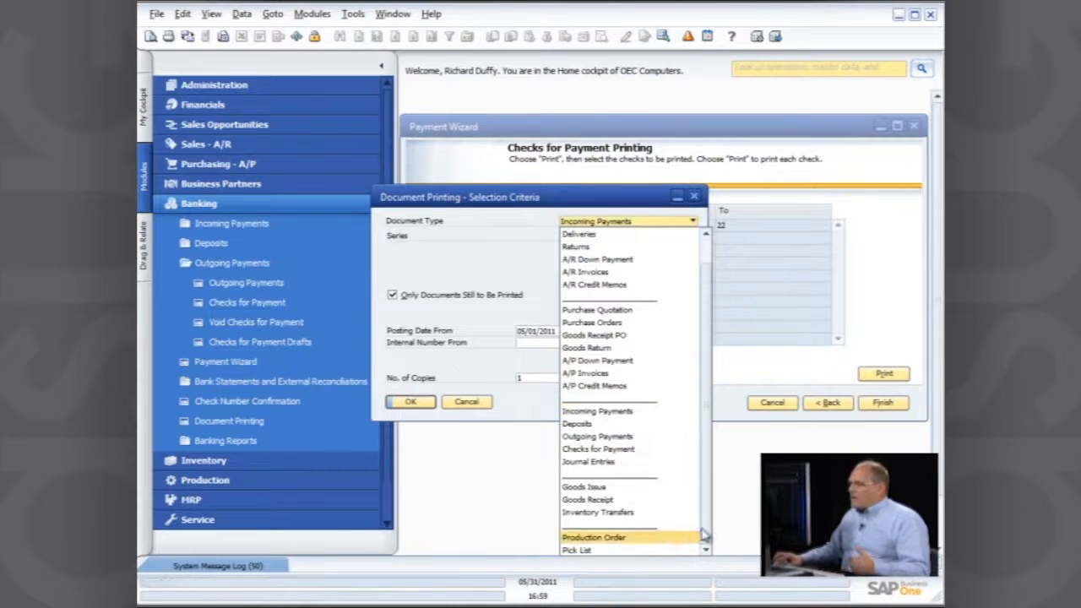
scroll(708, 506, "up", 1)
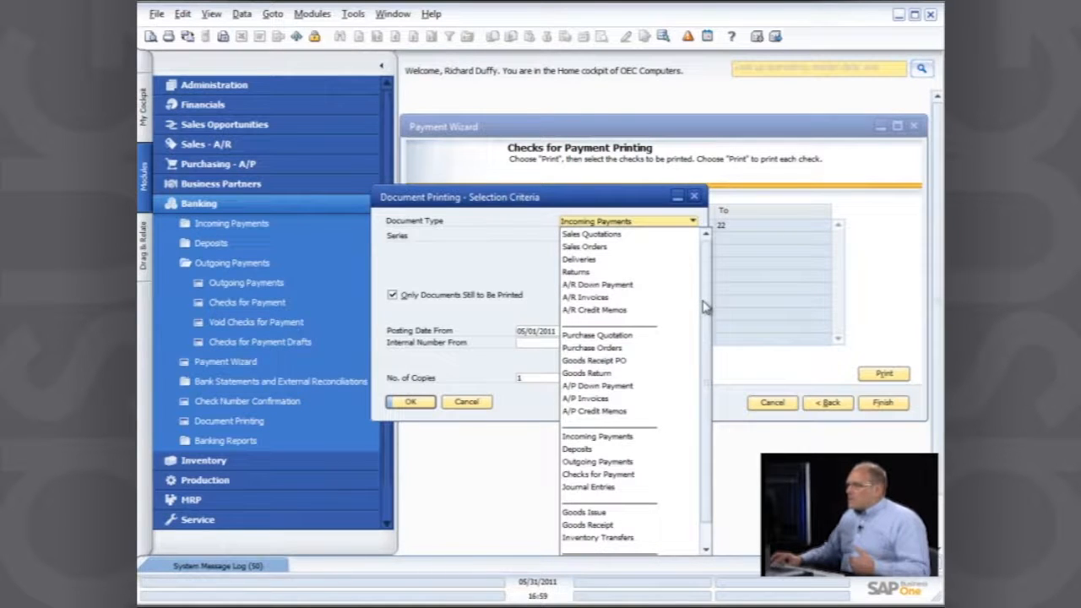
left_click(621, 479)
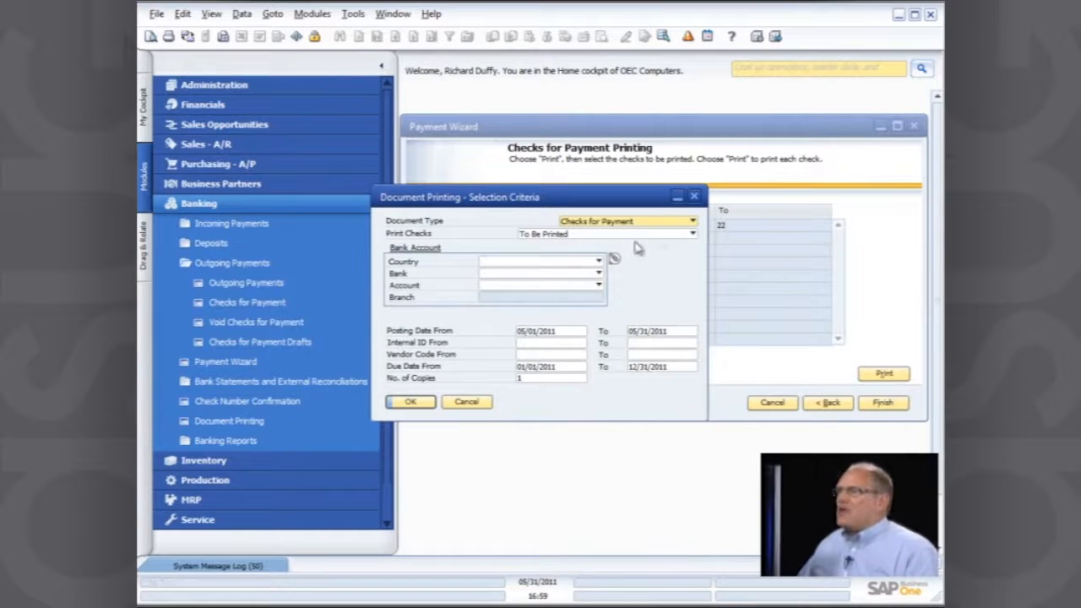
- Restrict the checks to country USA, Bank of America and its Main branch account, and list the checks still to print
left_click(597, 261)
left_click(572, 294)
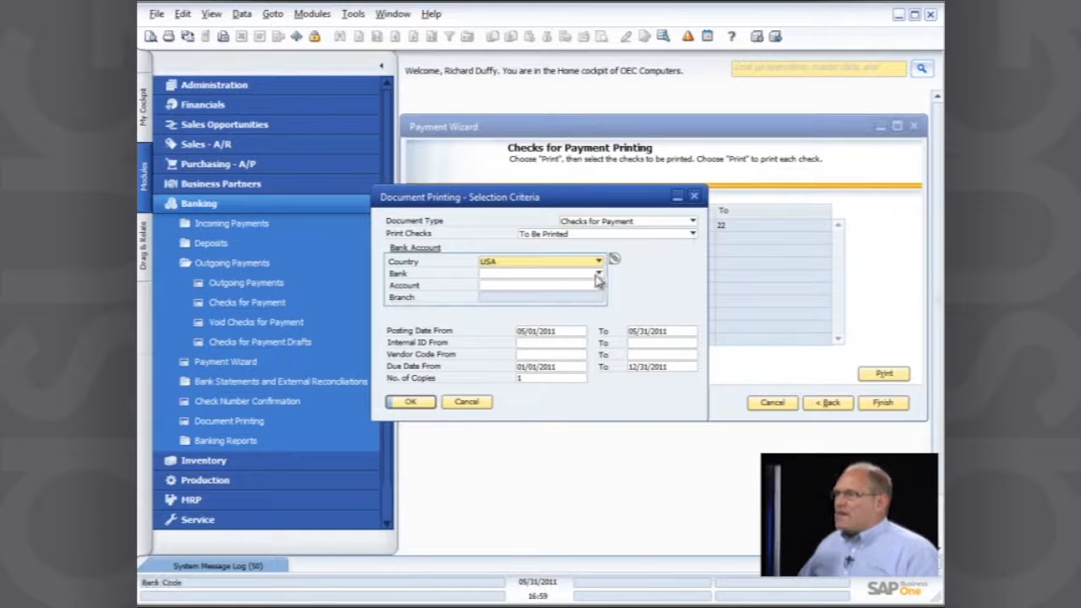
left_click(598, 272)
left_click(583, 300)
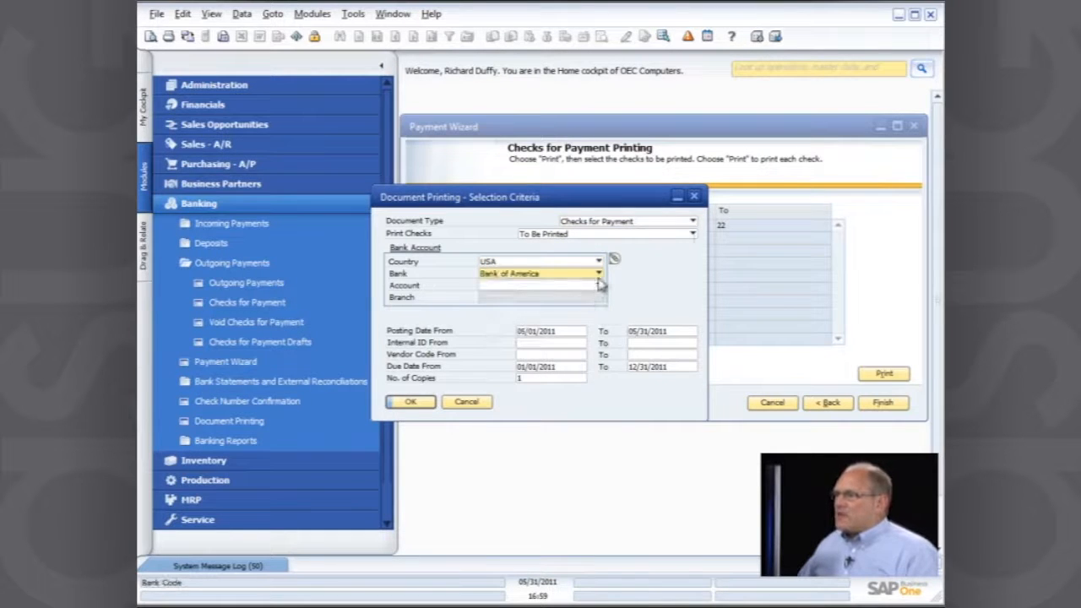
left_click(598, 286)
left_click(579, 298)
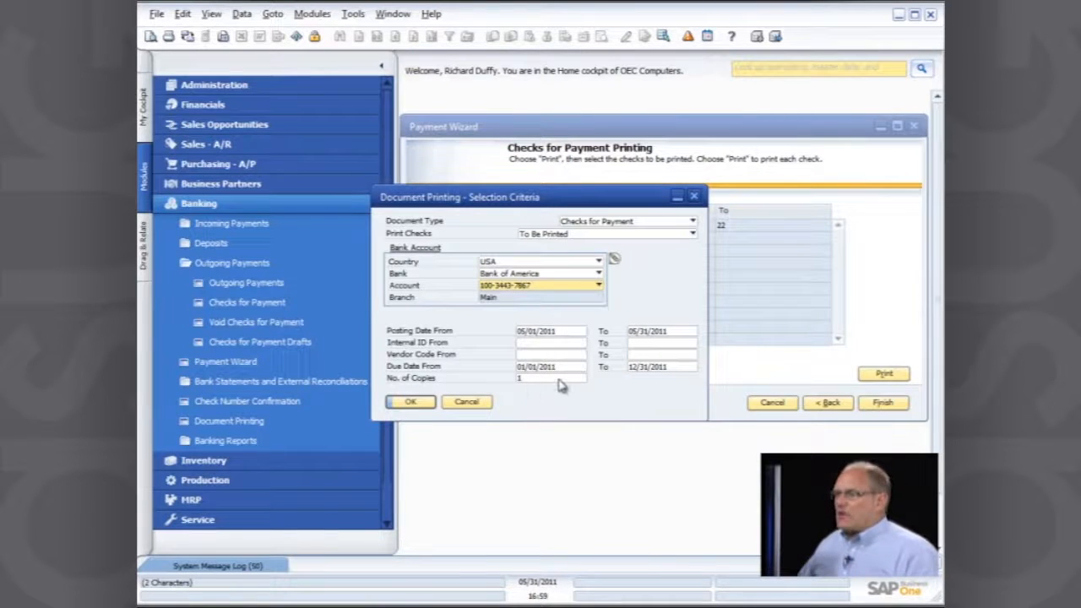
left_click(414, 402)
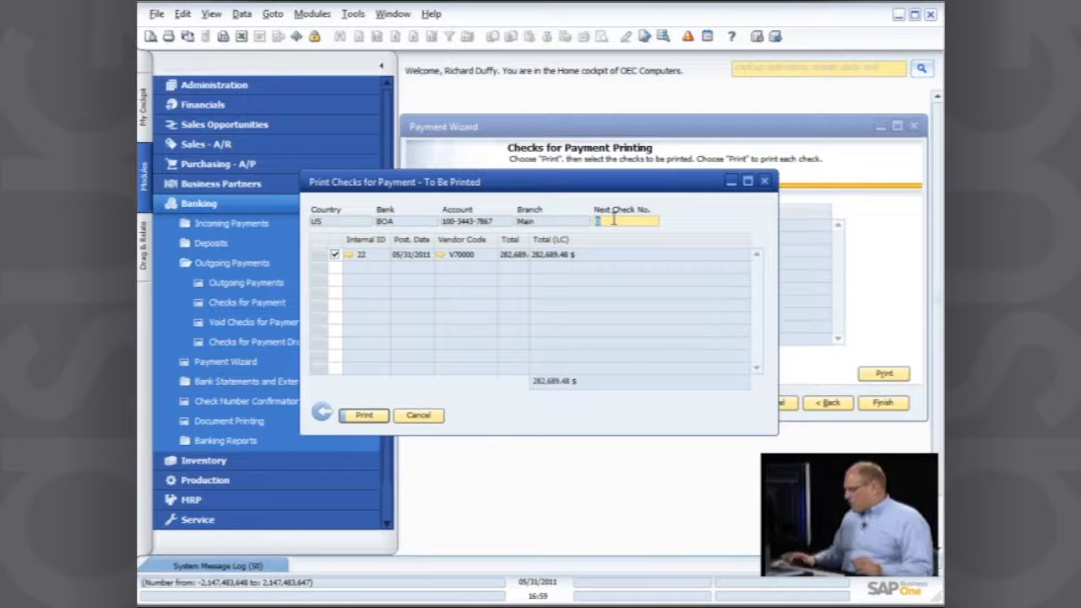
- Set the next check number to 223, print the check to Adobe PDF, and save it on the Desktop under the suggested file name
type("223")
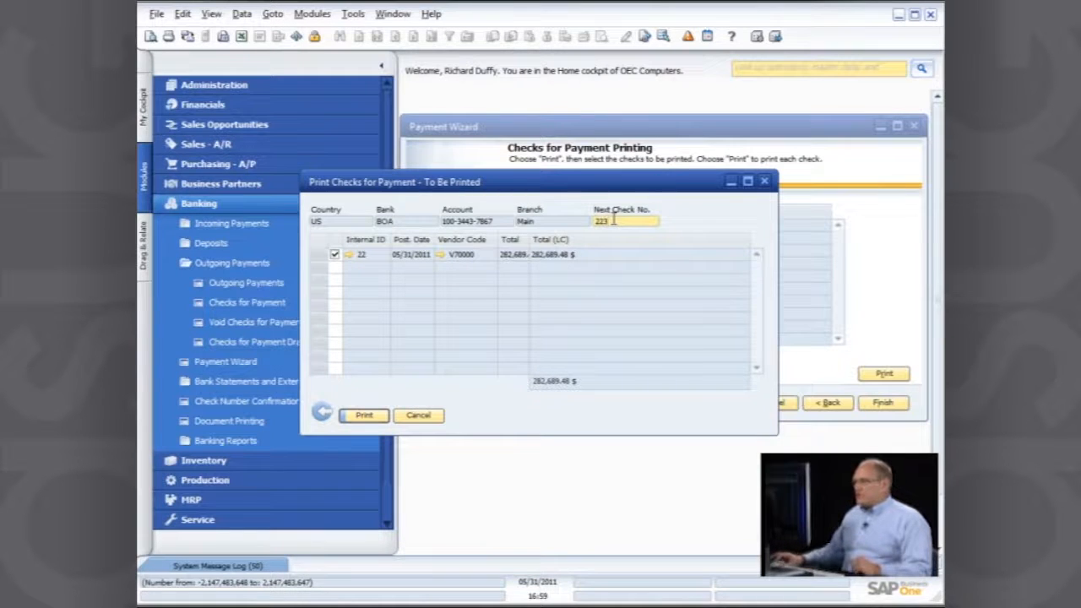
left_click(374, 419)
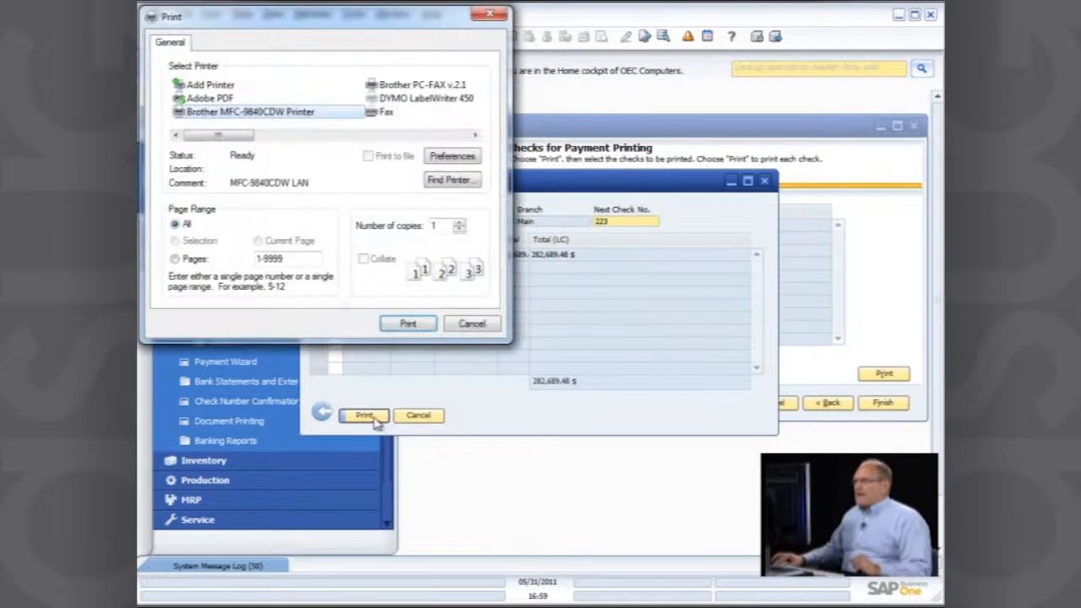
left_click(238, 99)
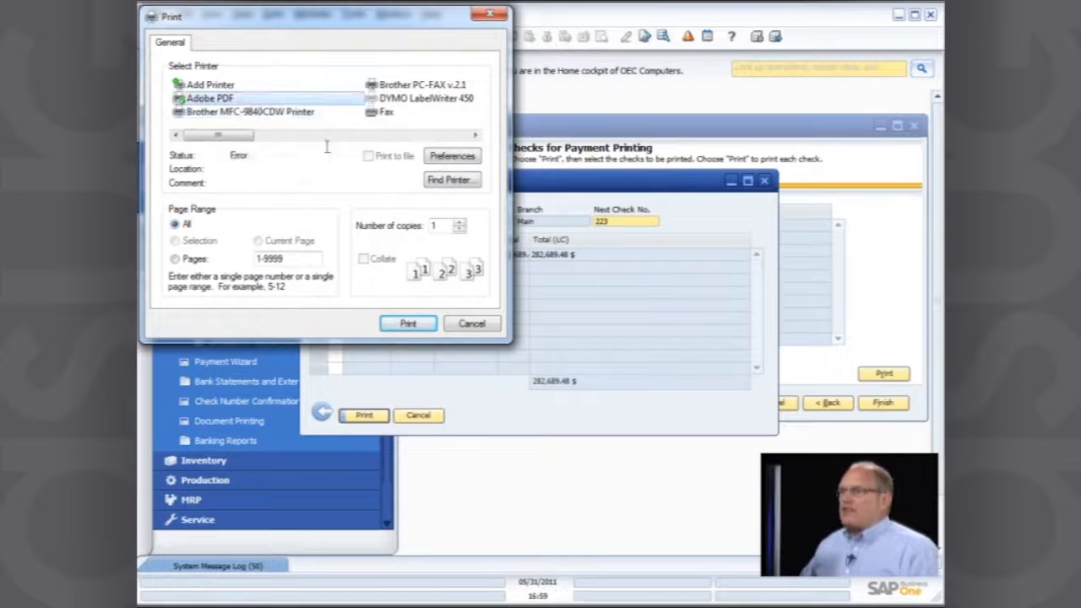
left_click(411, 323)
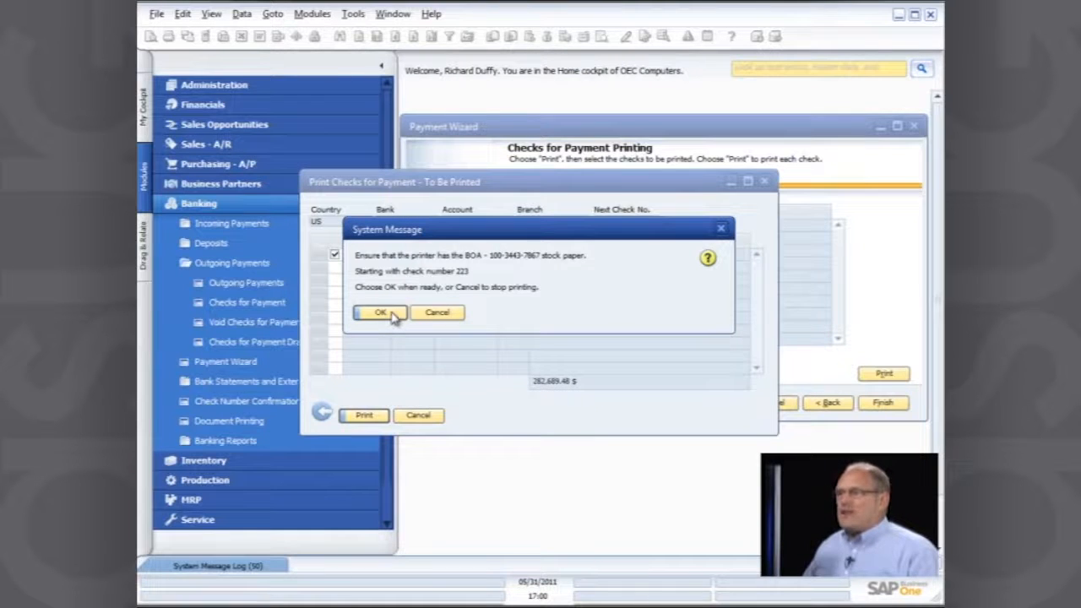
left_click(381, 313)
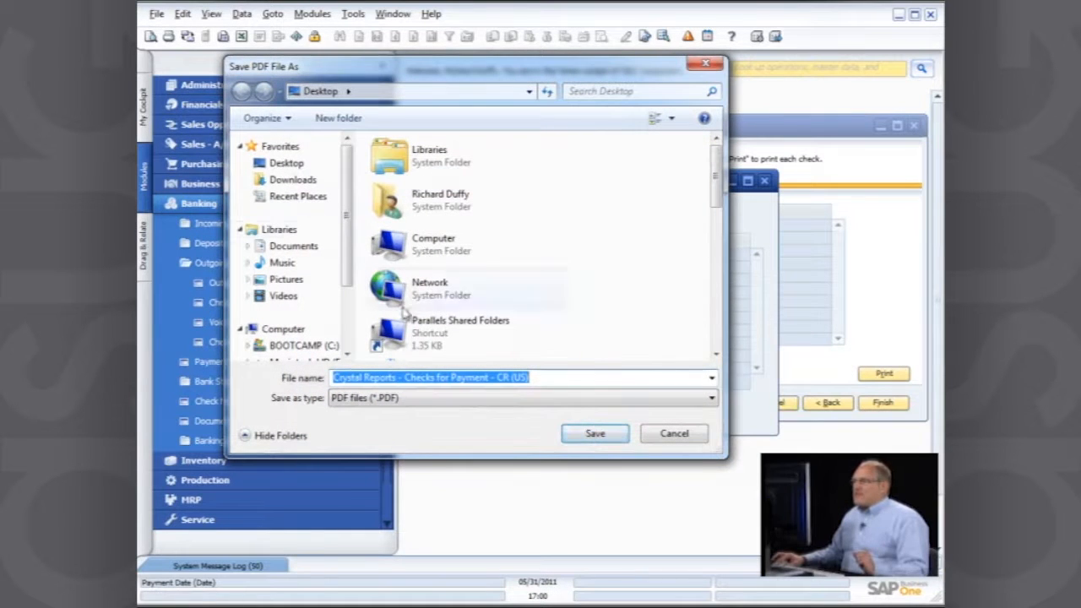
left_click(594, 433)
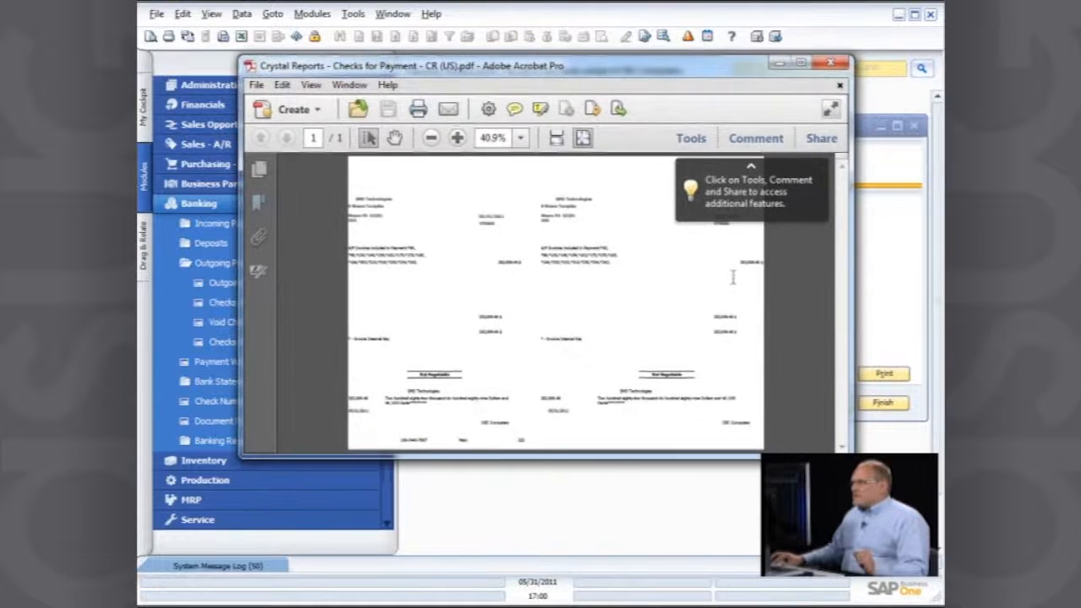
- Examine both halves of the printed check in the PDF, including the stub and the written amount, and close it
left_click_drag(805, 450, 805, 553)
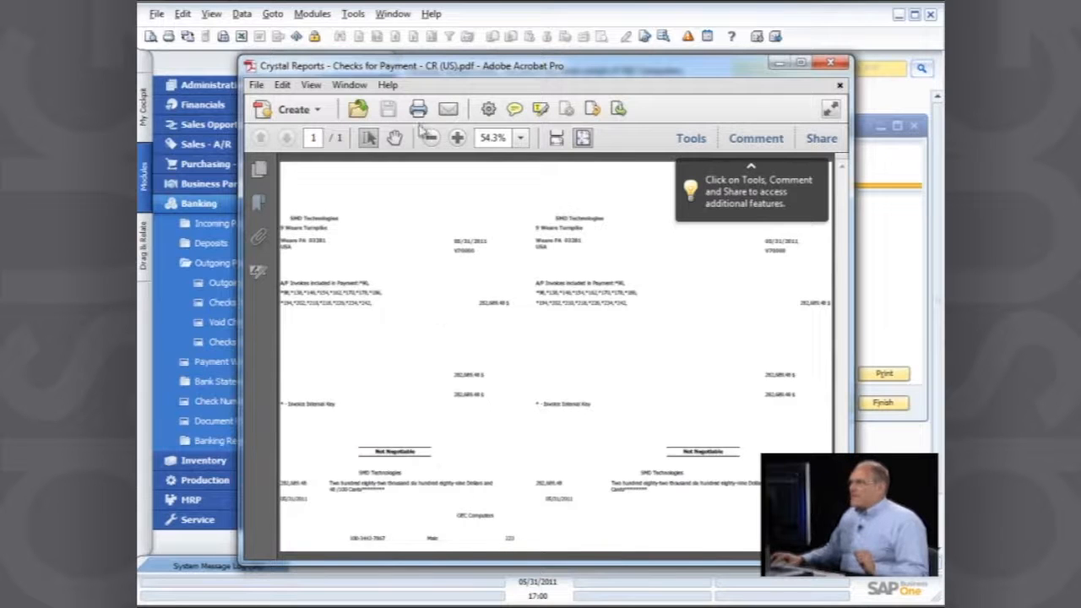
left_click(457, 138)
left_click(456, 137)
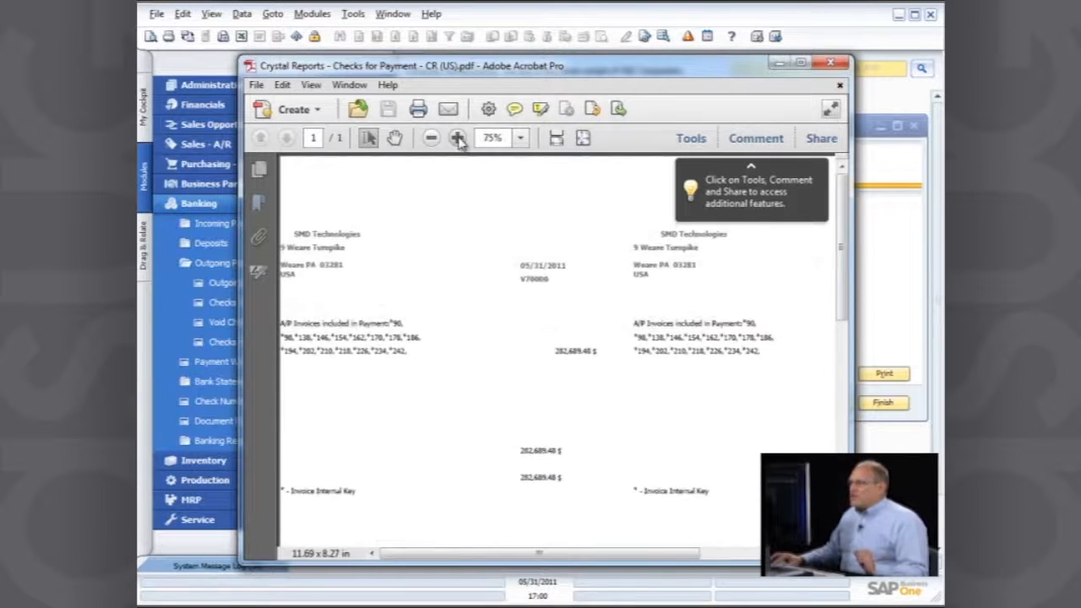
left_click(457, 138)
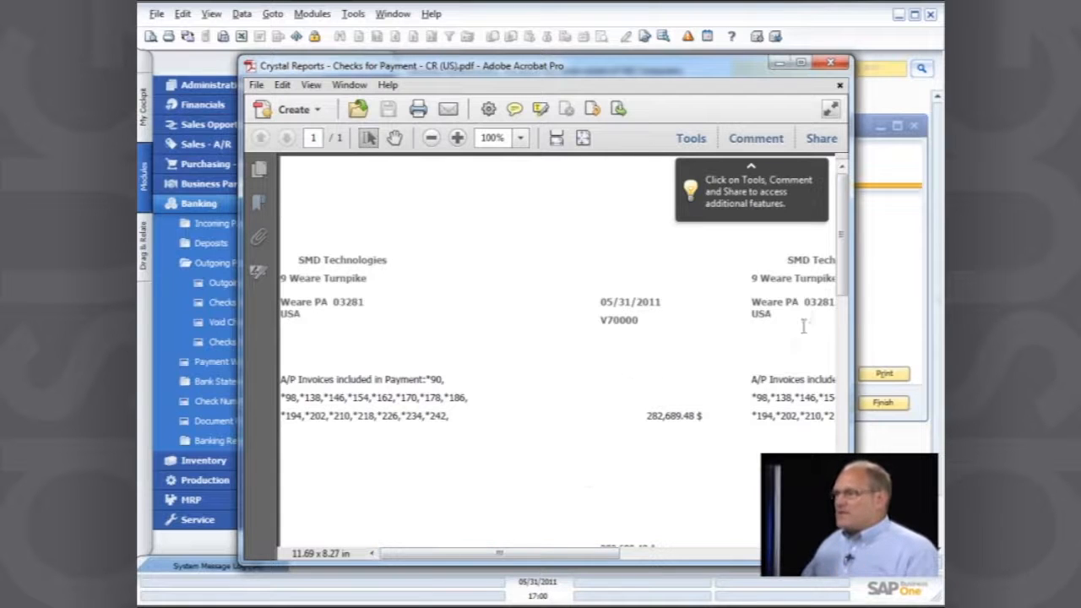
left_click_drag(846, 279, 840, 516)
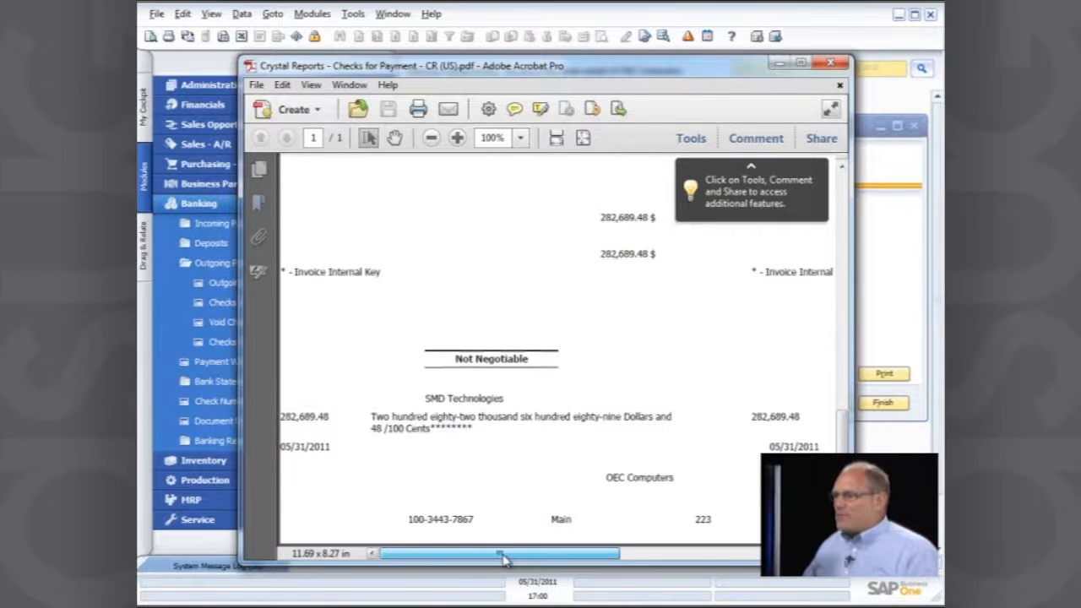
left_click_drag(502, 557, 753, 555)
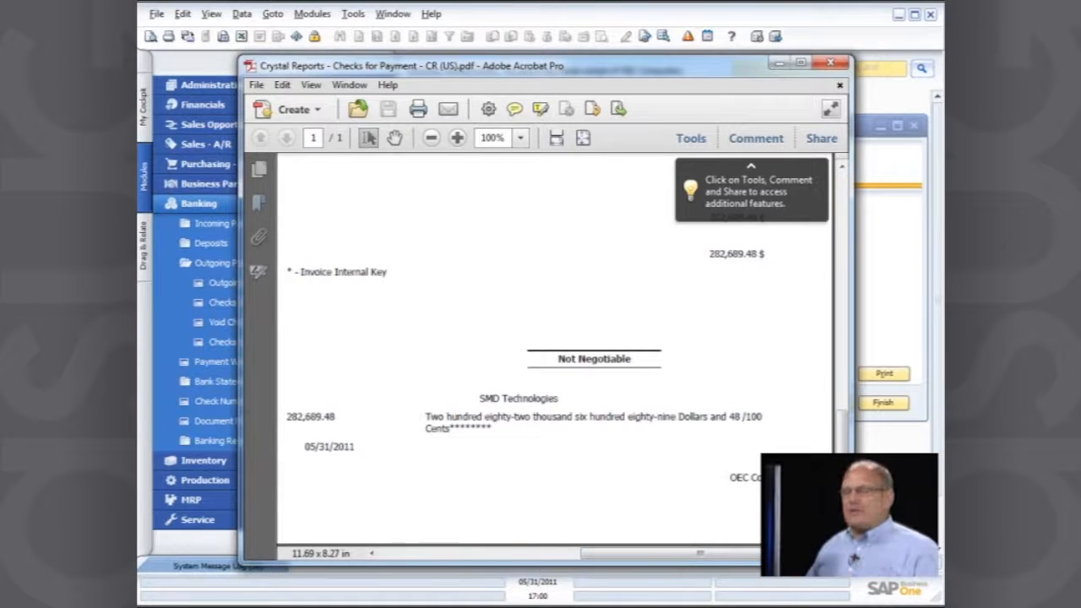
left_click_drag(675, 554, 450, 556)
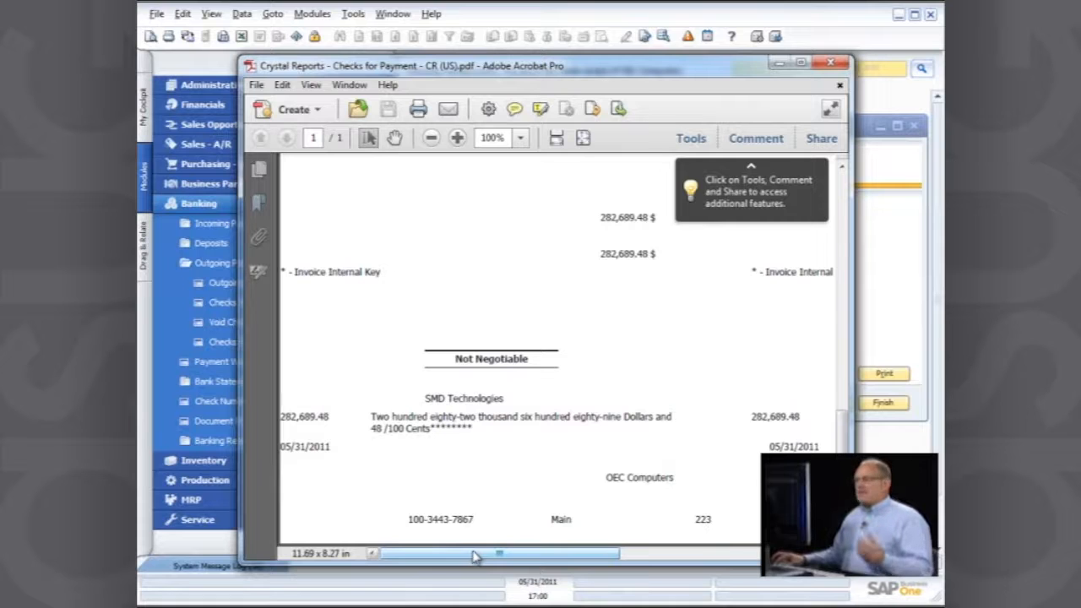
left_click(830, 62)
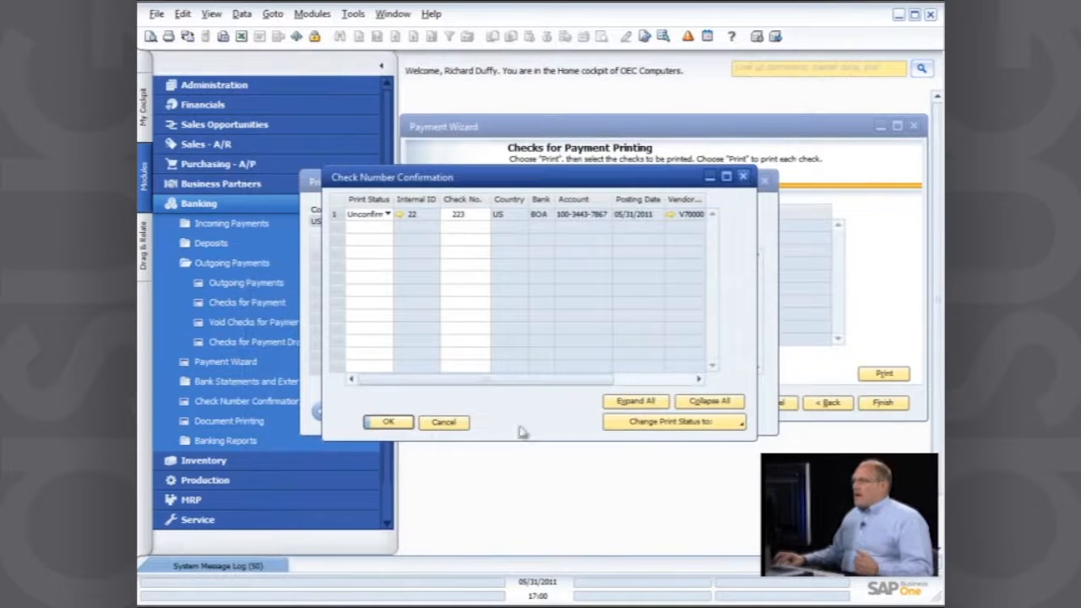
- Set the print status of check 223 to Confirmed and update the check number confirmation
left_click(387, 214)
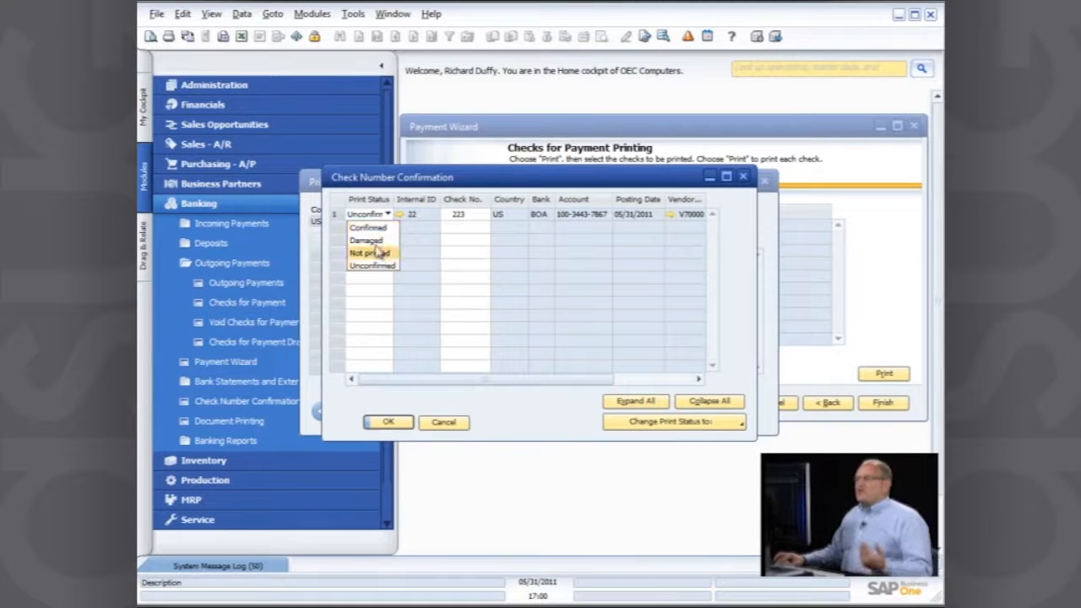
left_click(373, 227)
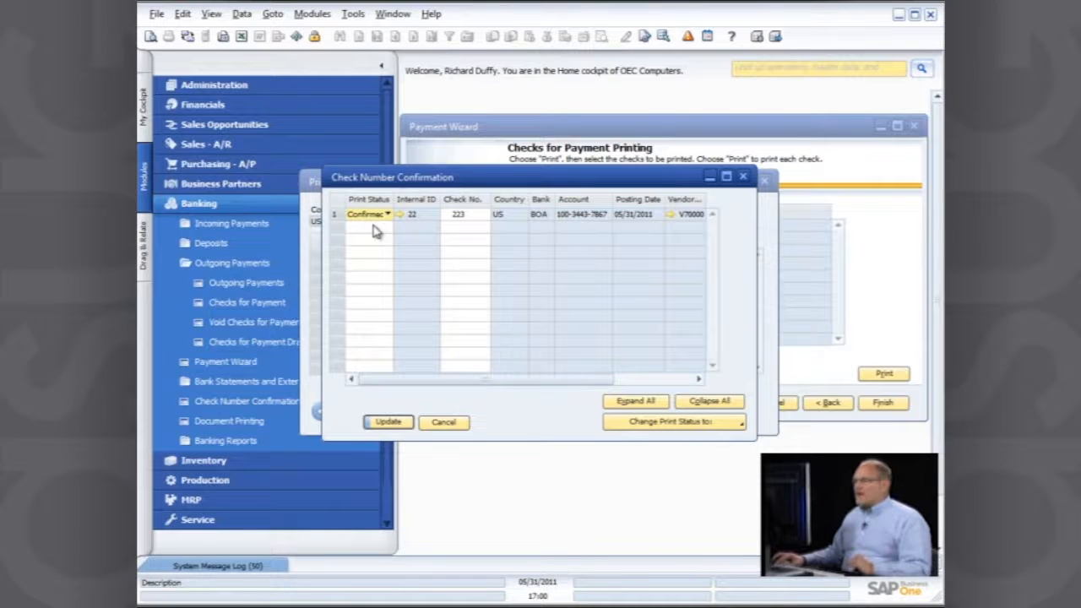
left_click(740, 423)
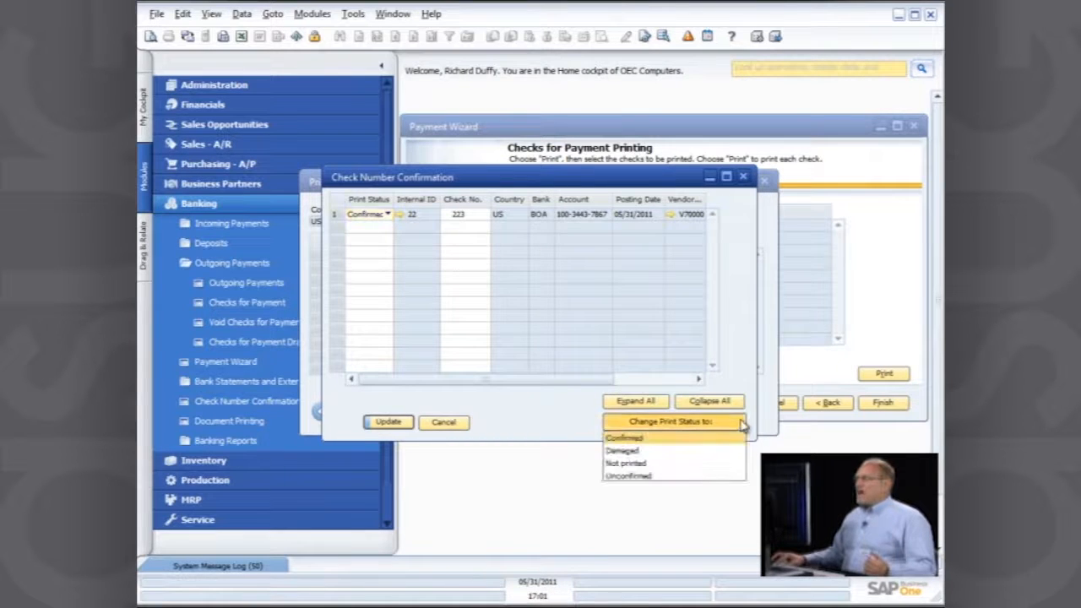
left_click(648, 438)
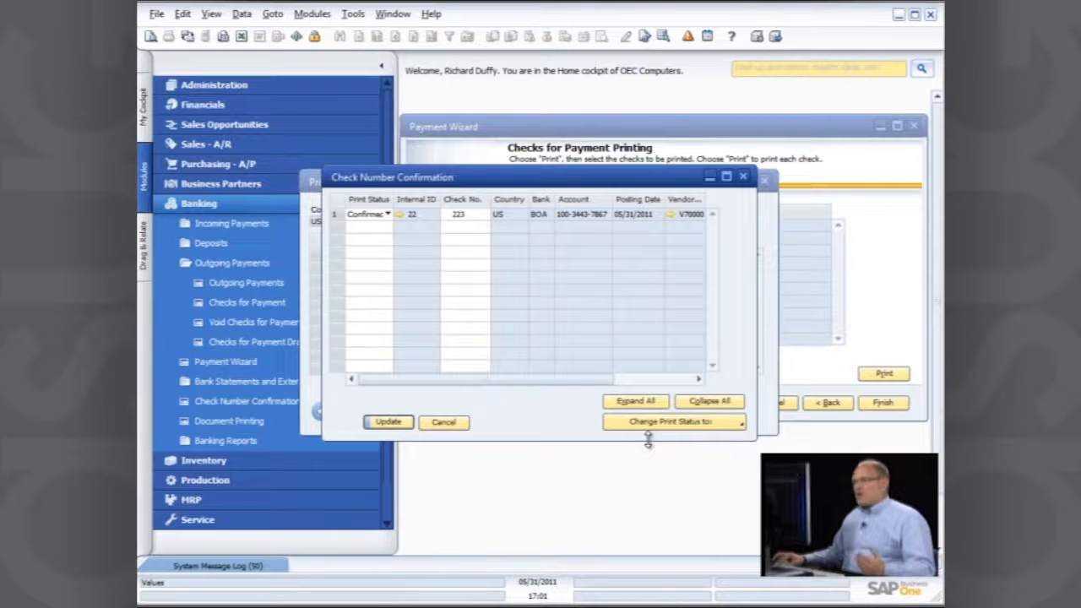
left_click(390, 422)
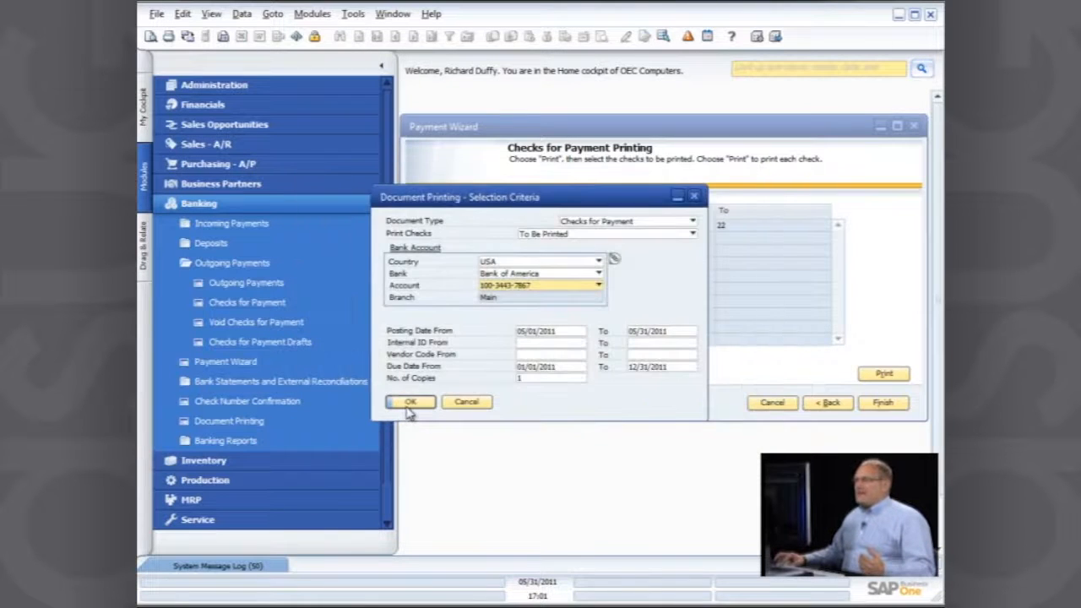
- Query again for checks still to print, and close the print selection criteria and the Payment Wizard
left_click(413, 405)
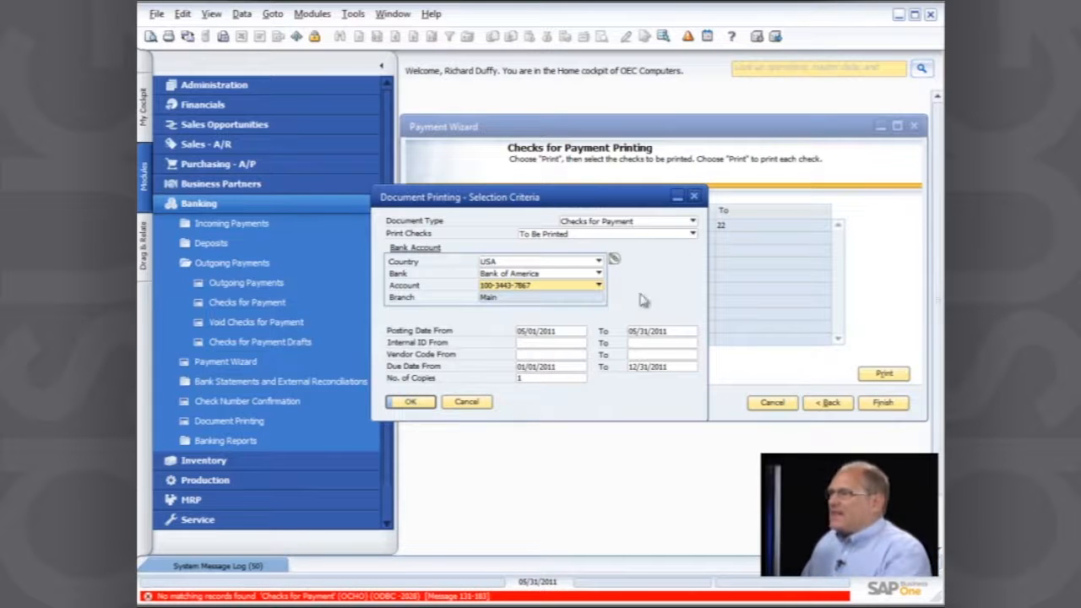
left_click(694, 197)
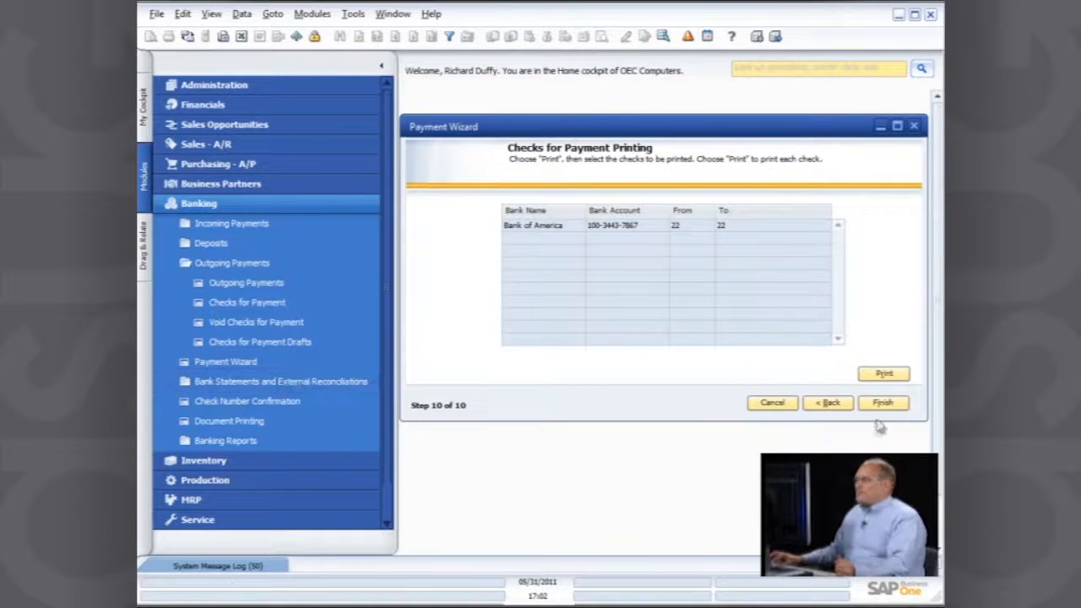
left_click(916, 127)
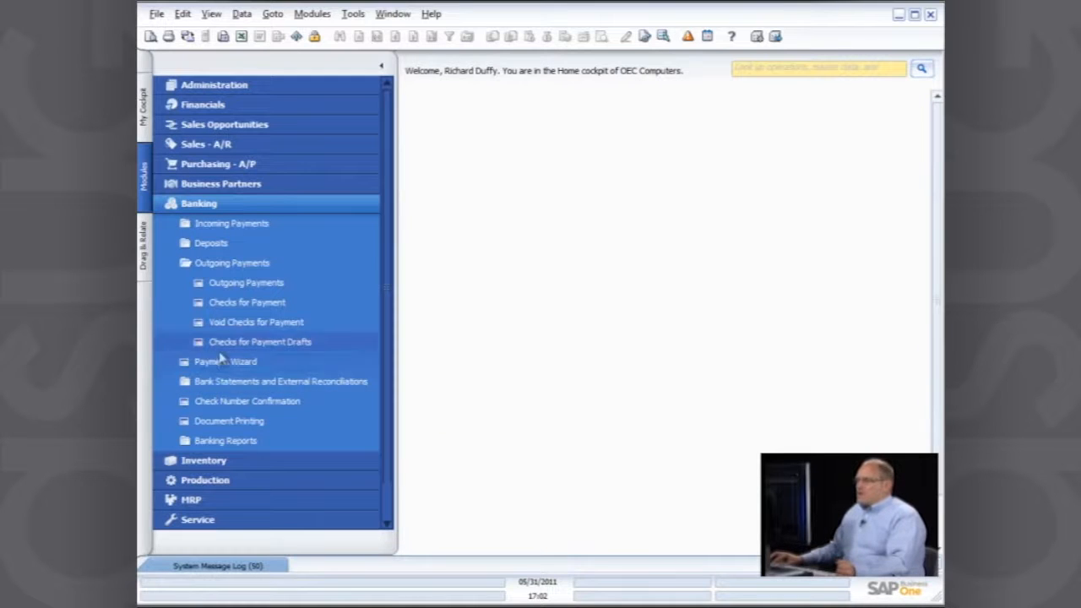
- Open a manual external bank reconciliation and select the Cash at Bank - Checking (HO, USA, GA) account
left_click(238, 388)
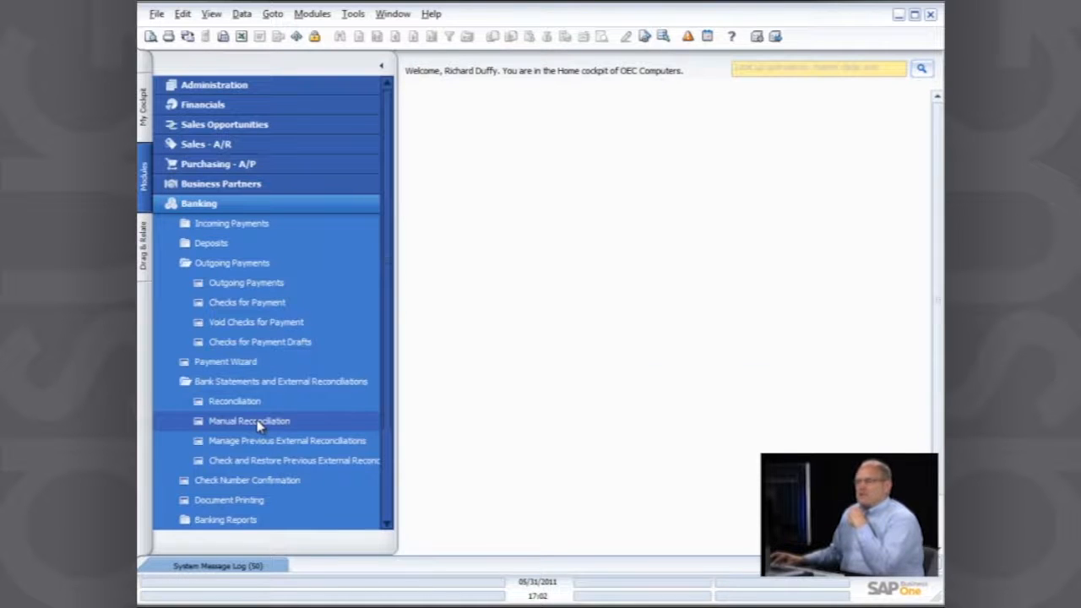
left_click(256, 422)
left_click_drag(839, 381, 688, 223)
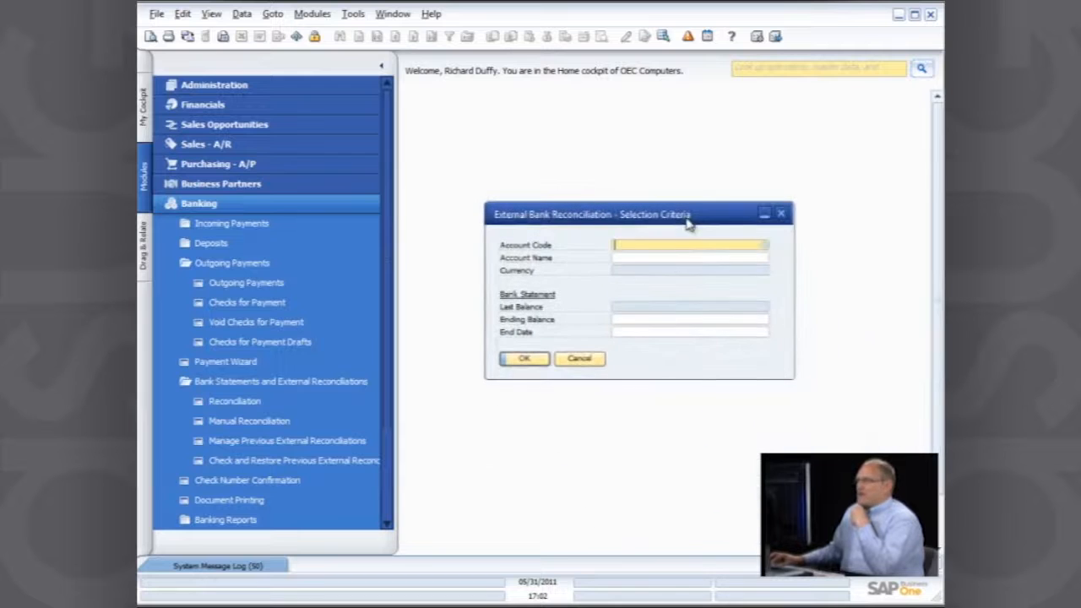
left_click(764, 245)
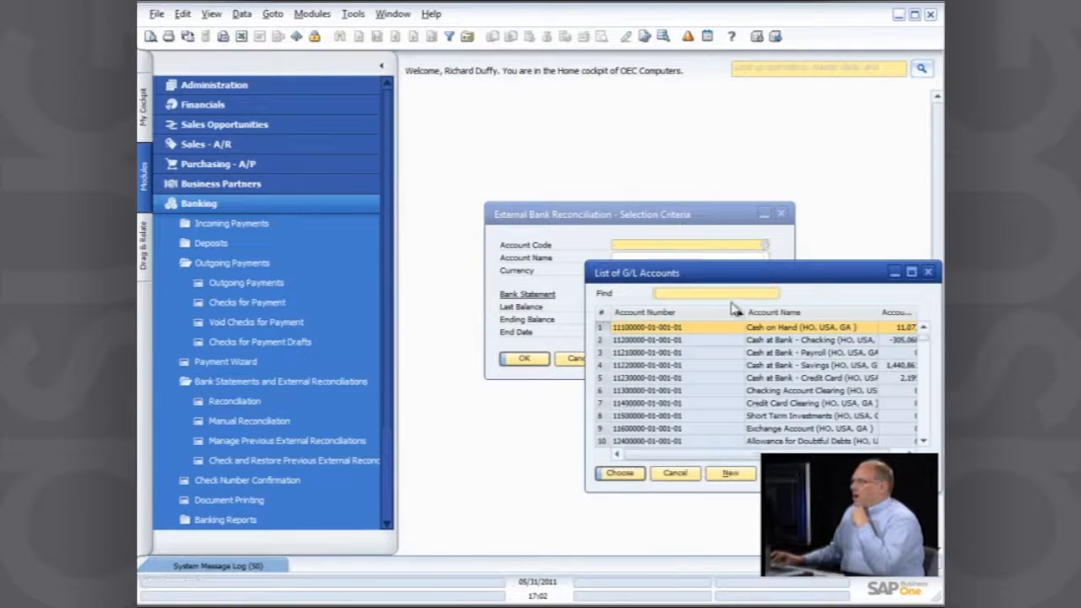
double_click(779, 342)
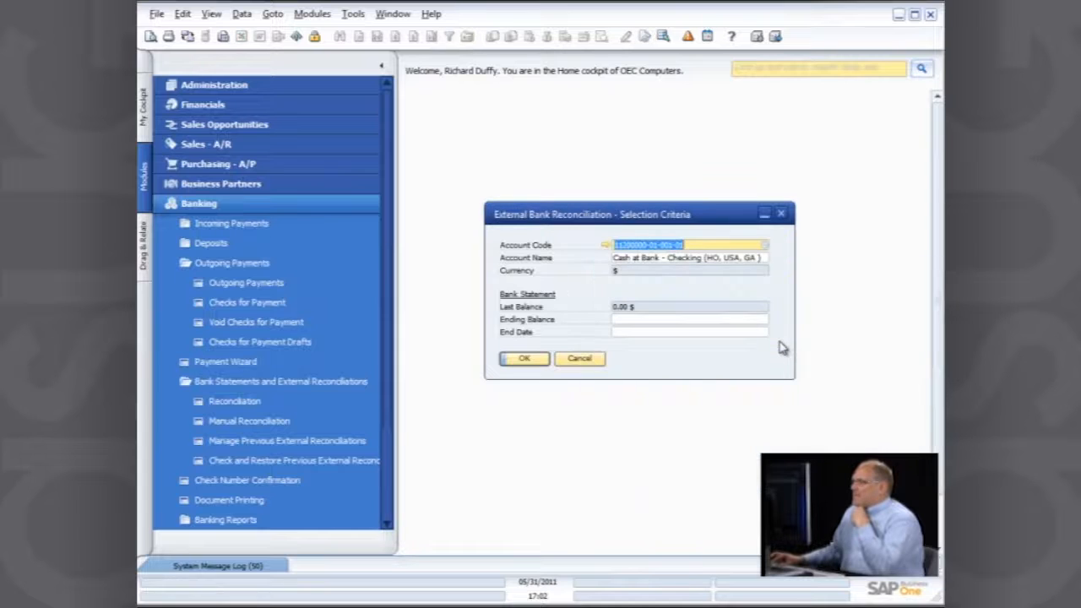
- Set the statement's ending balance to 25,184.50 with end date 05/31/2011 and open the reconciliation bank statement
left_click(648, 319)
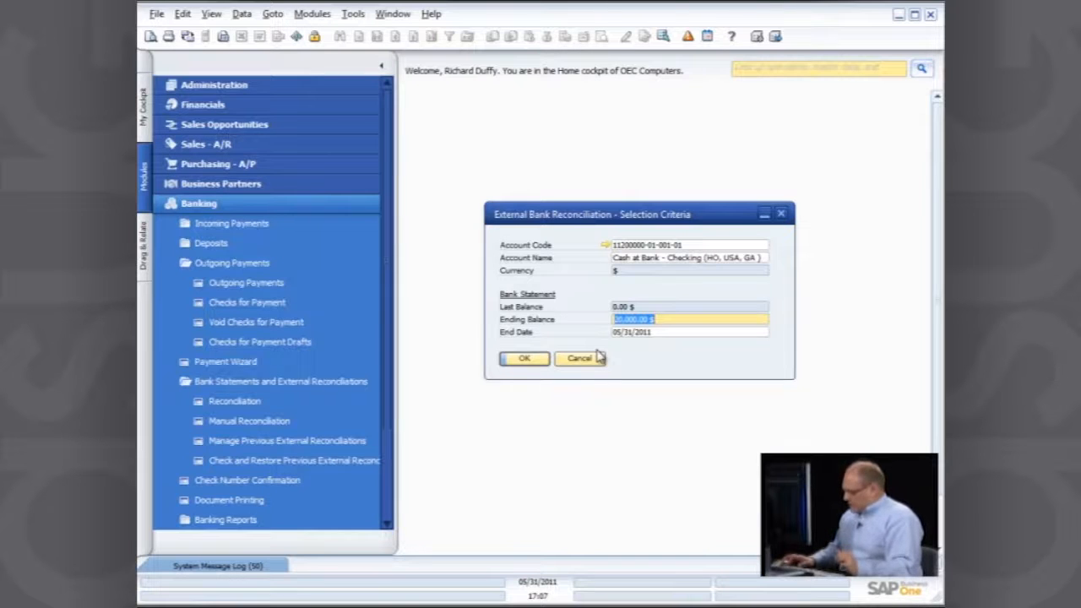
type("25184")
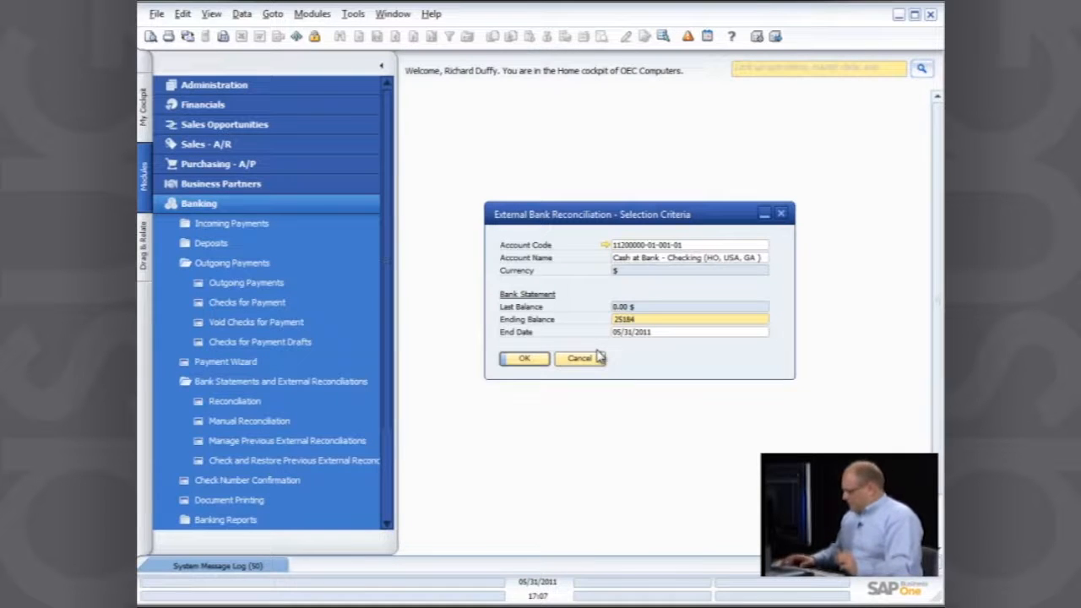
type(".50")
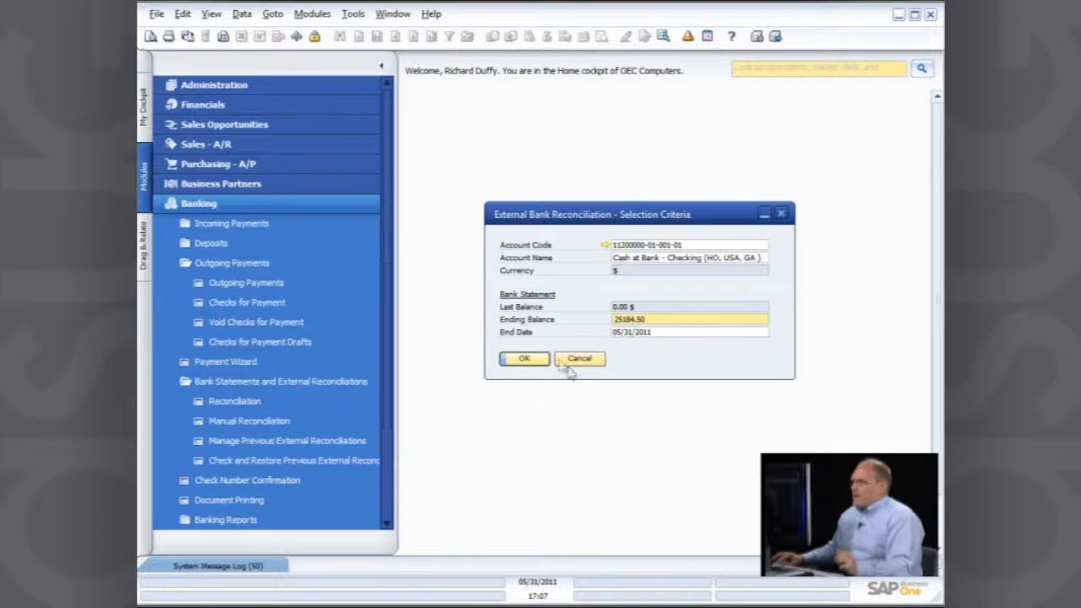
key("Tab")
left_click(524, 358)
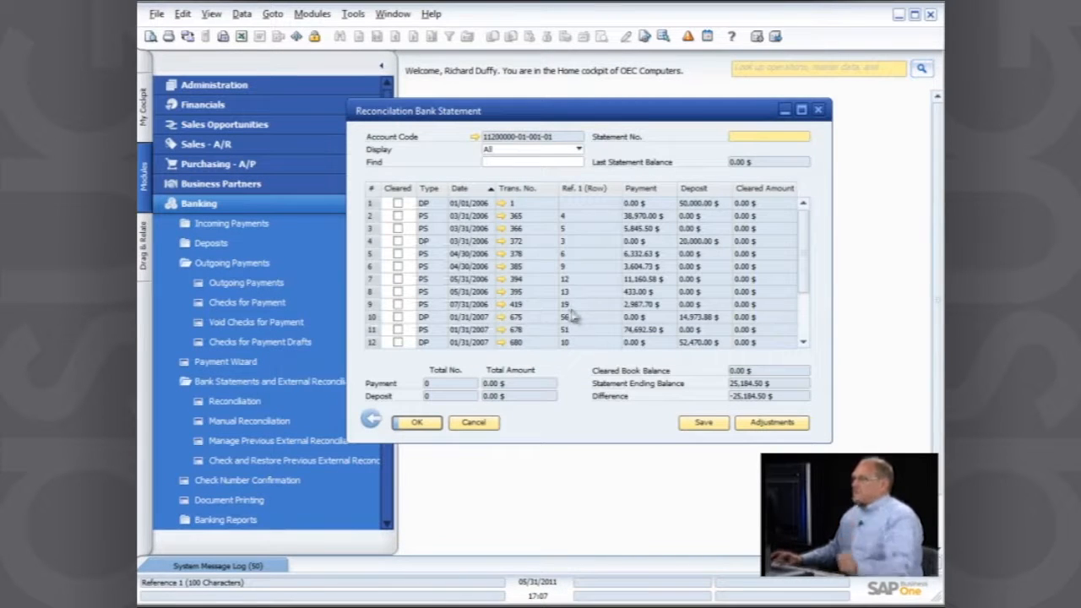
- Mark the first four transactions on the bank statement, numbers 1, 365, 366 and 372, as cleared
left_click(398, 205)
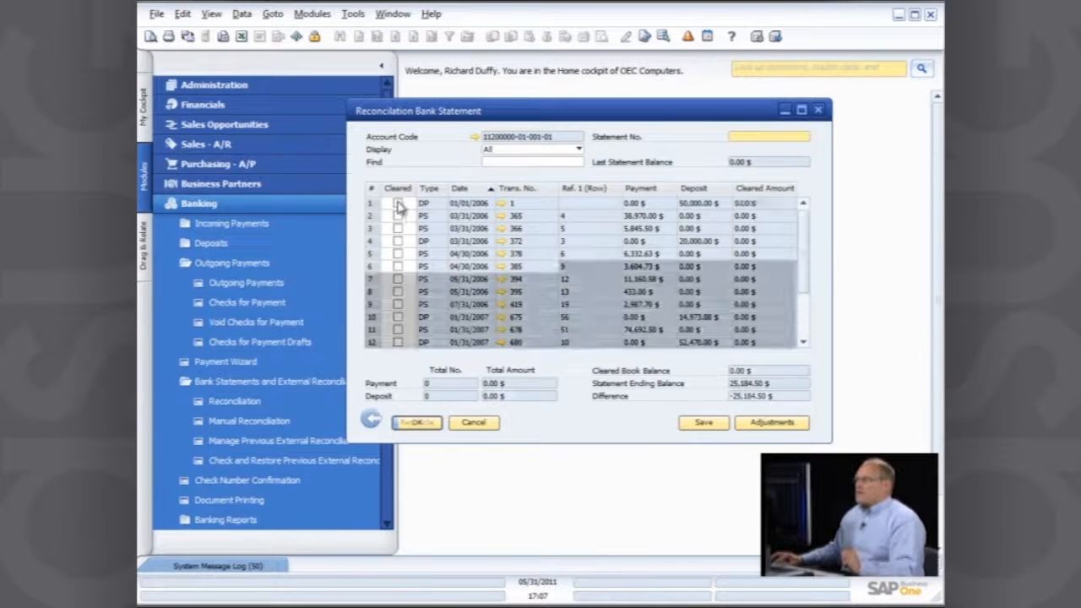
left_click(398, 216)
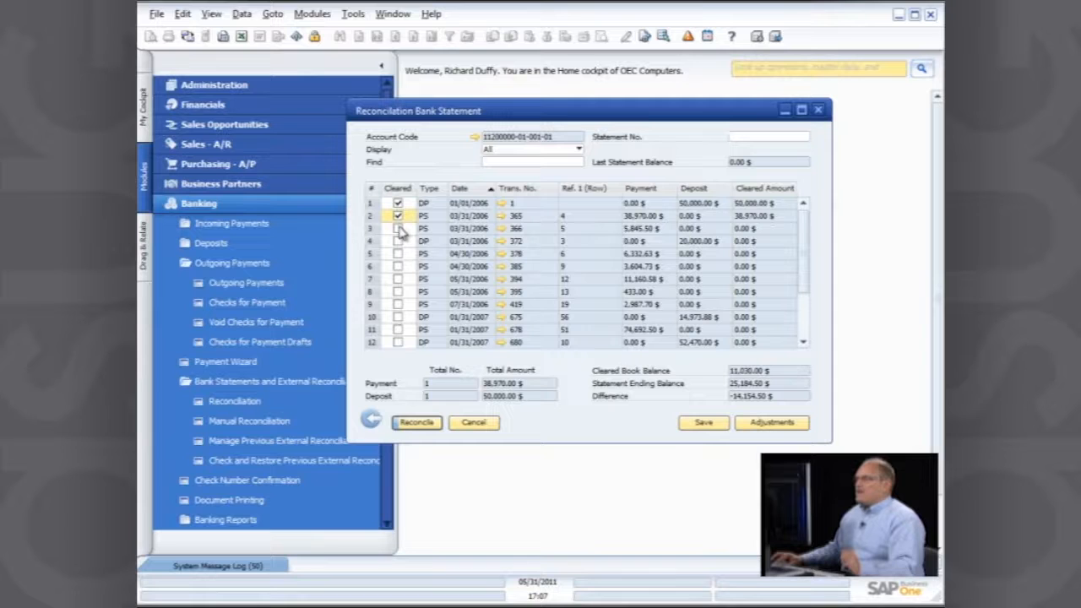
left_click(398, 229)
left_click(398, 241)
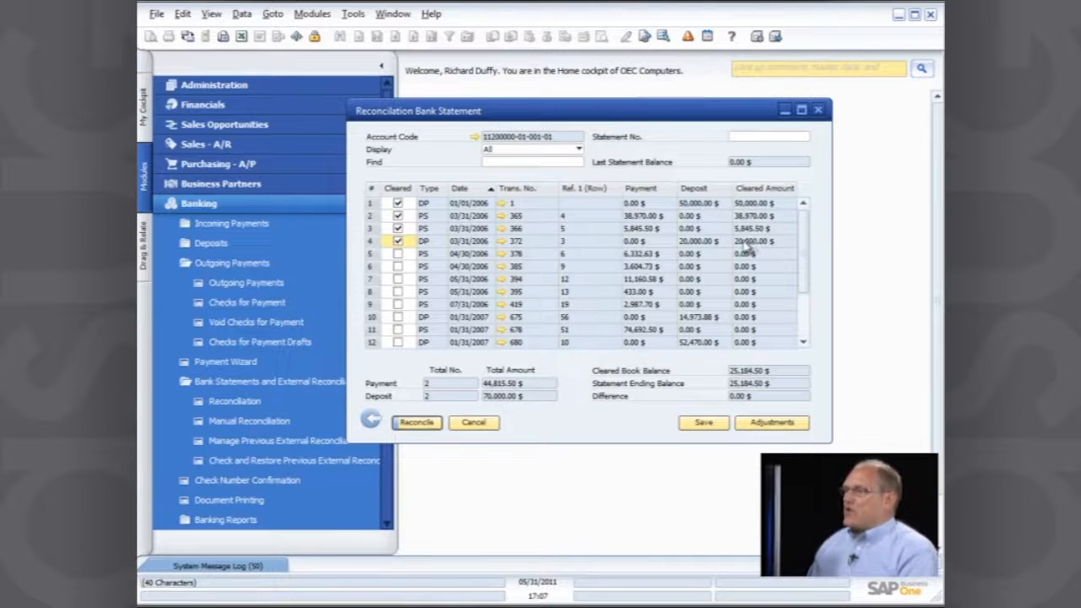
- Enter statement number 258 and reconcile the cleared transactions
left_click(420, 426)
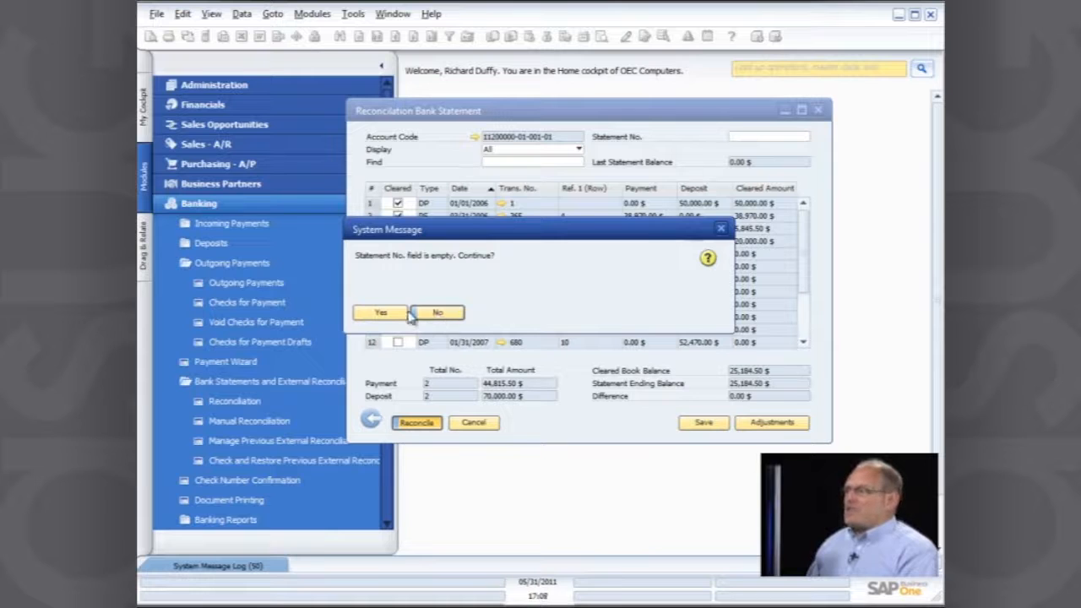
left_click(436, 314)
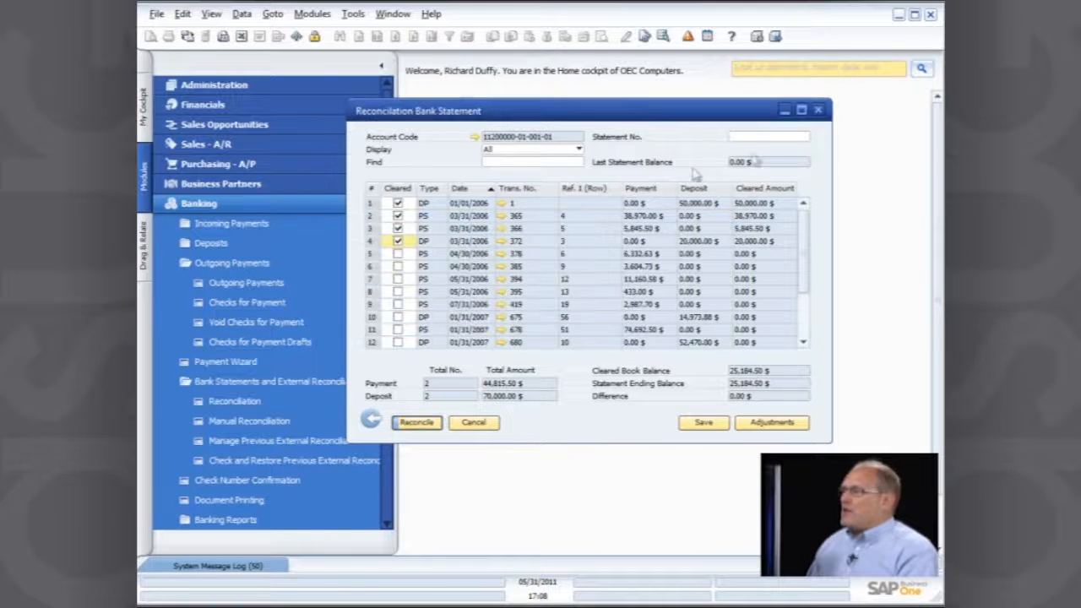
left_click(772, 136)
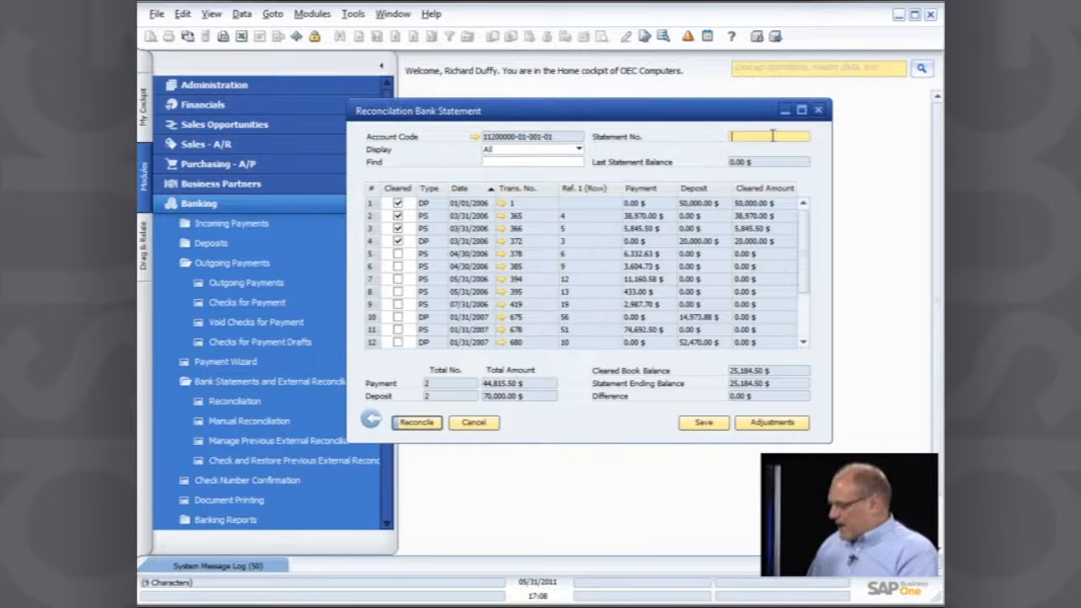
type("258")
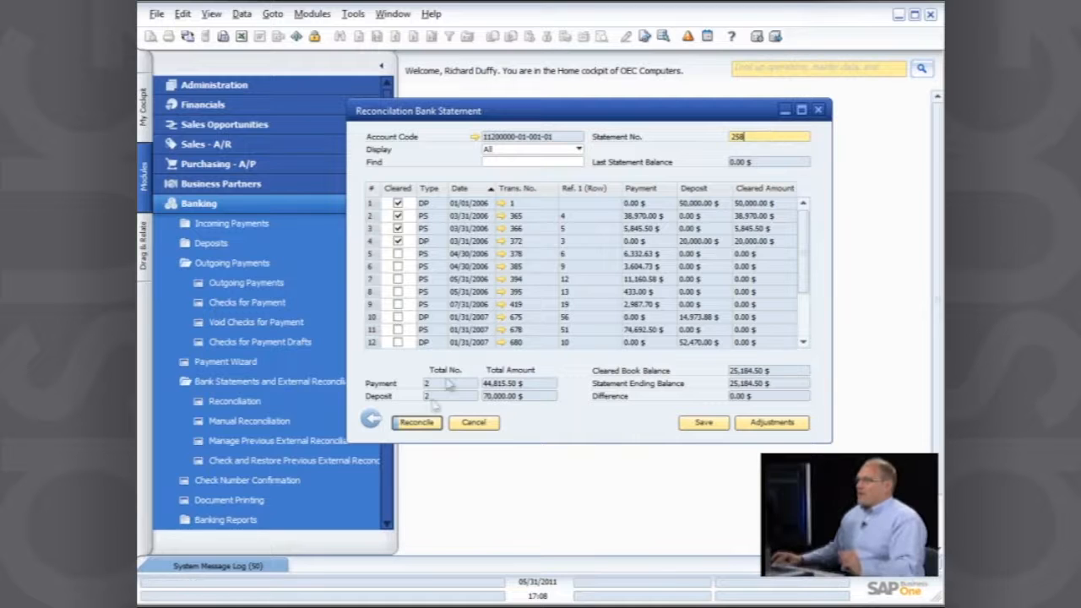
left_click(418, 422)
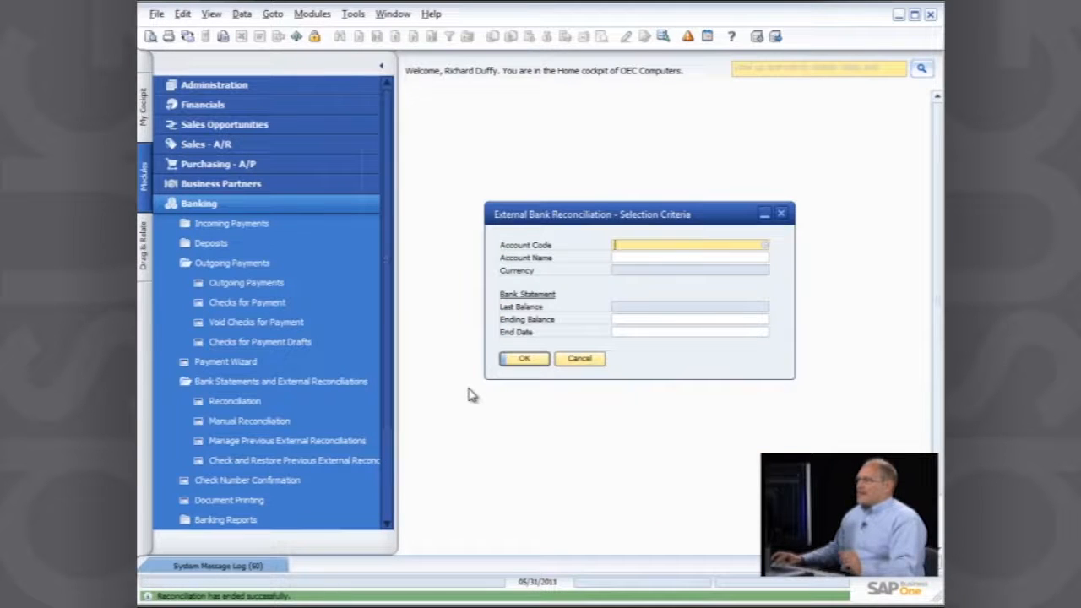